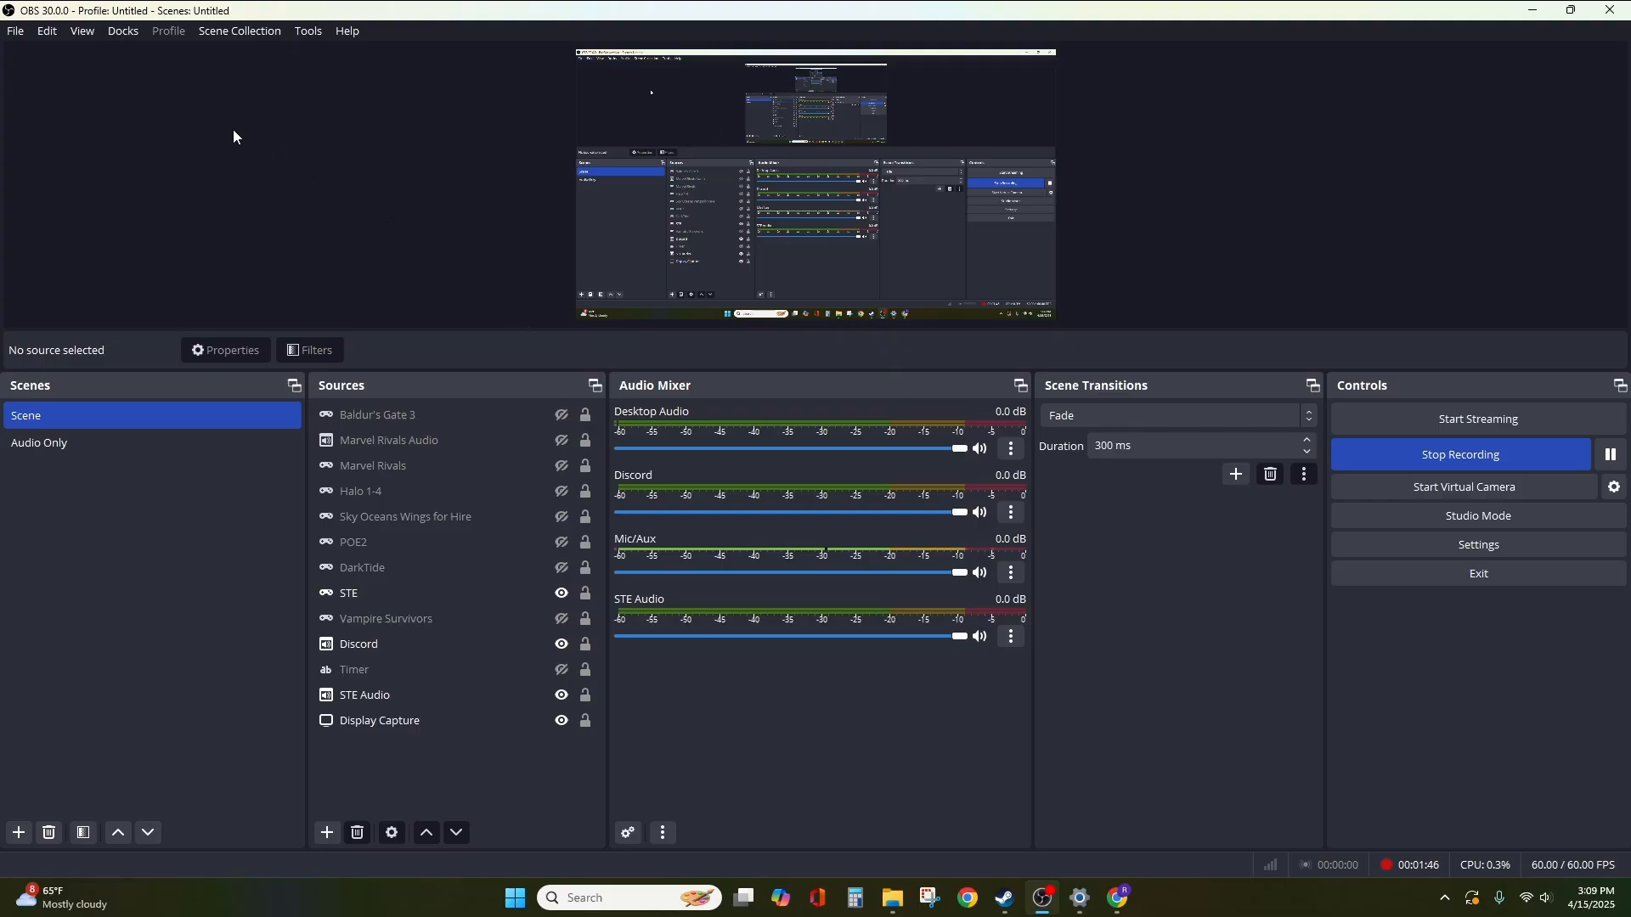
Open the program settings and examine the General, Stream and streaming Output pages.
{"action": "left_click", "coordinate": [16, 34]}
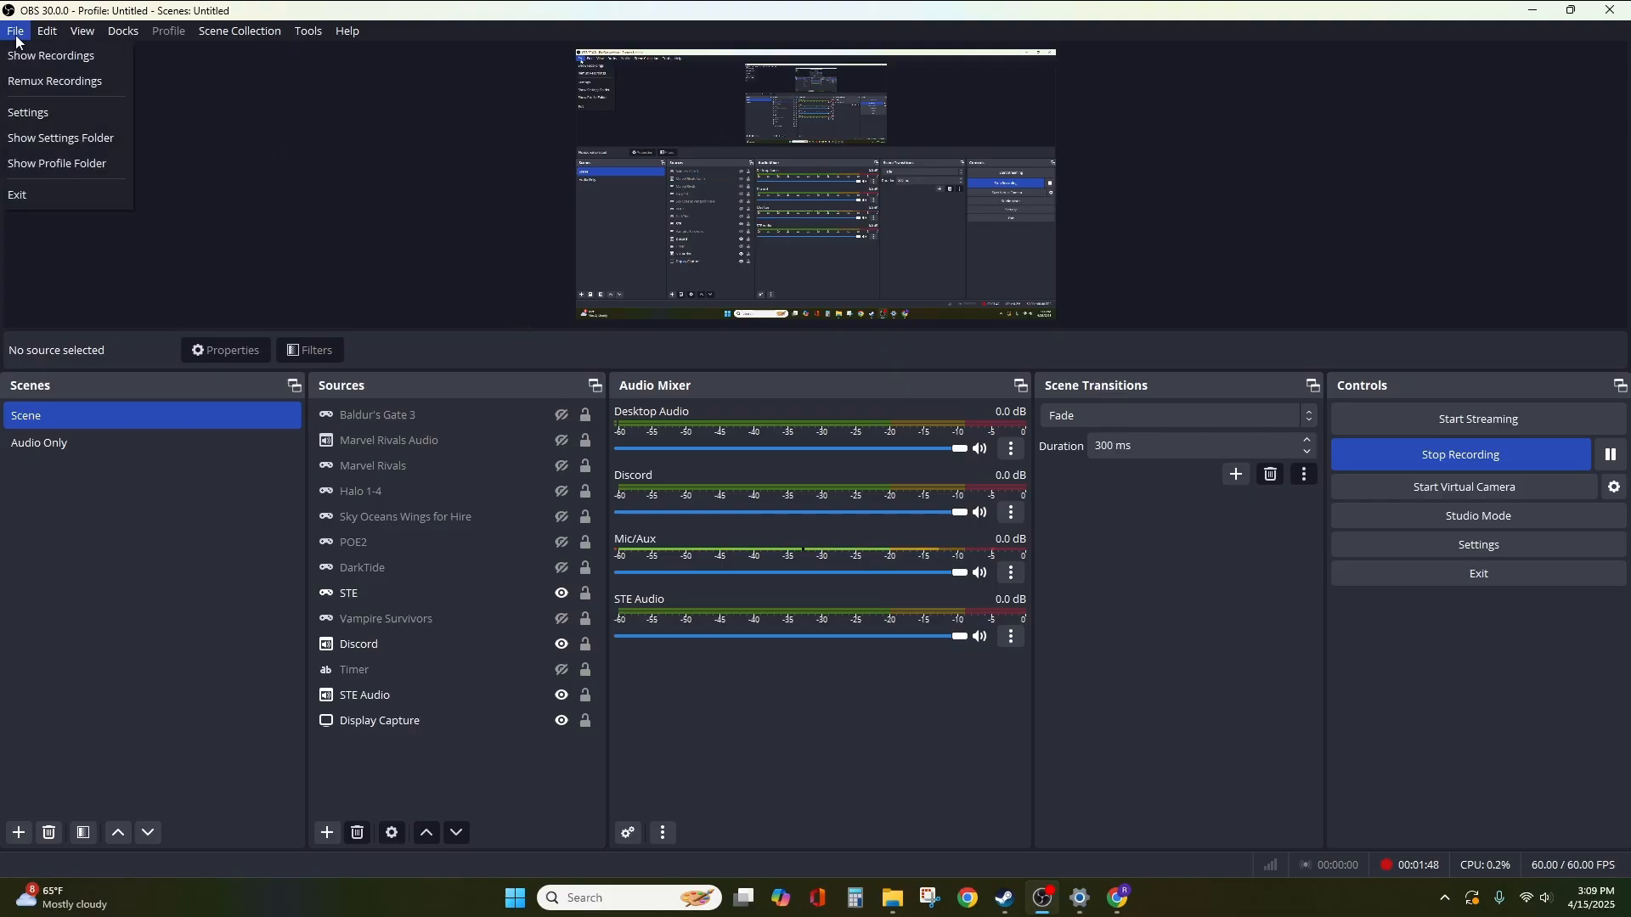
{"action": "left_click", "coordinate": [43, 117]}
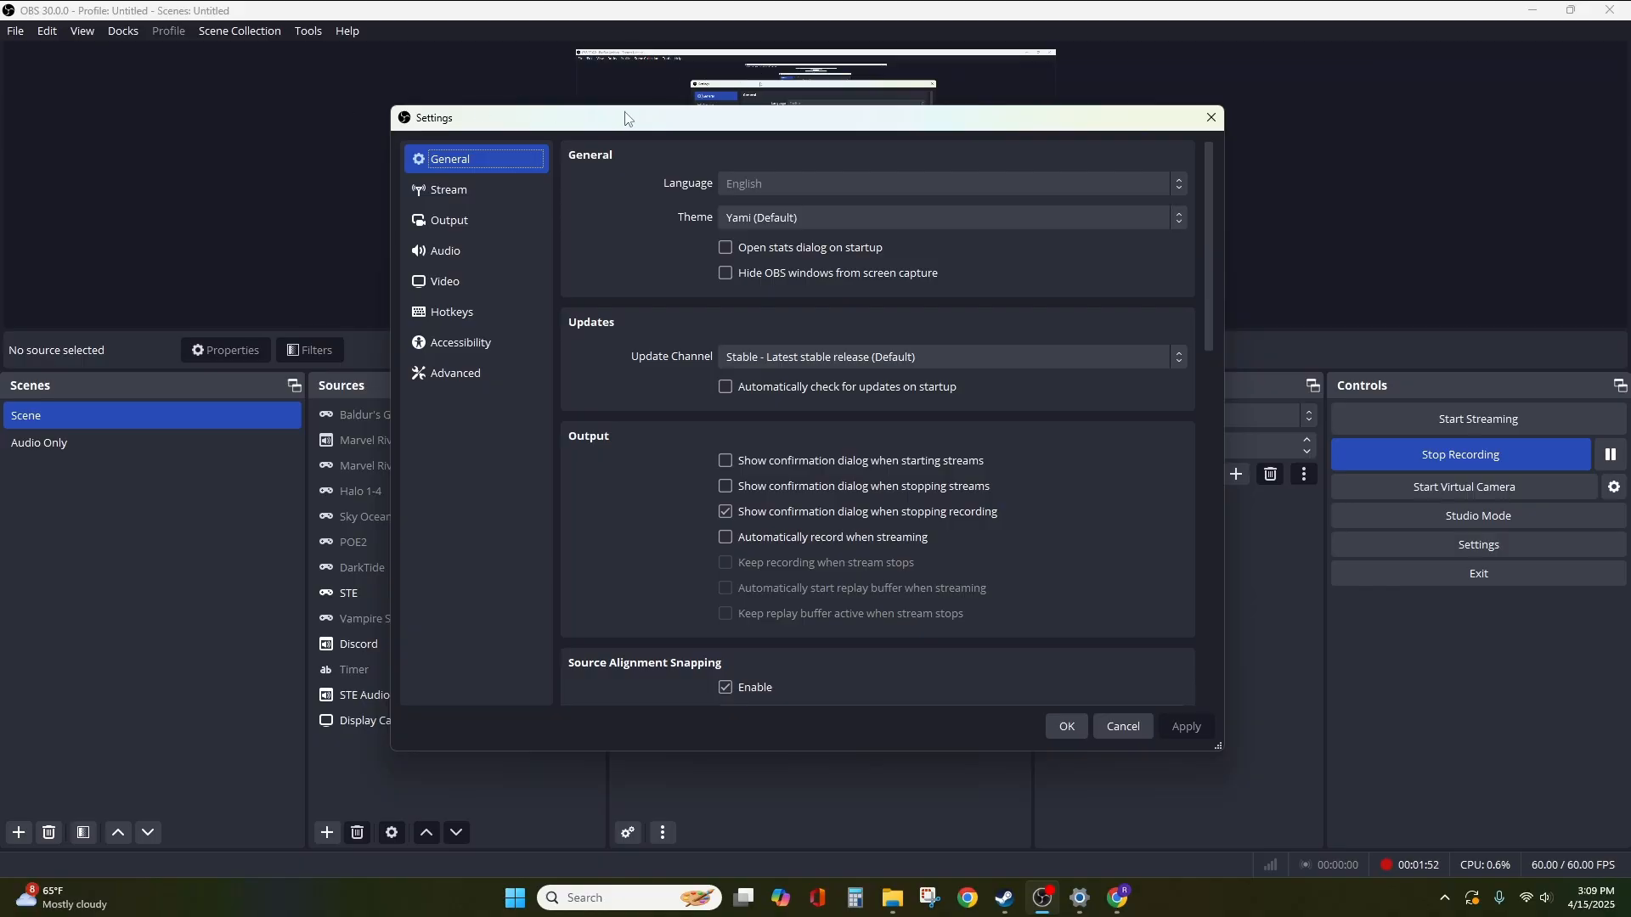
{"action": "left_click_drag", "start_coordinate": [629, 118], "coordinate": [592, 327]}
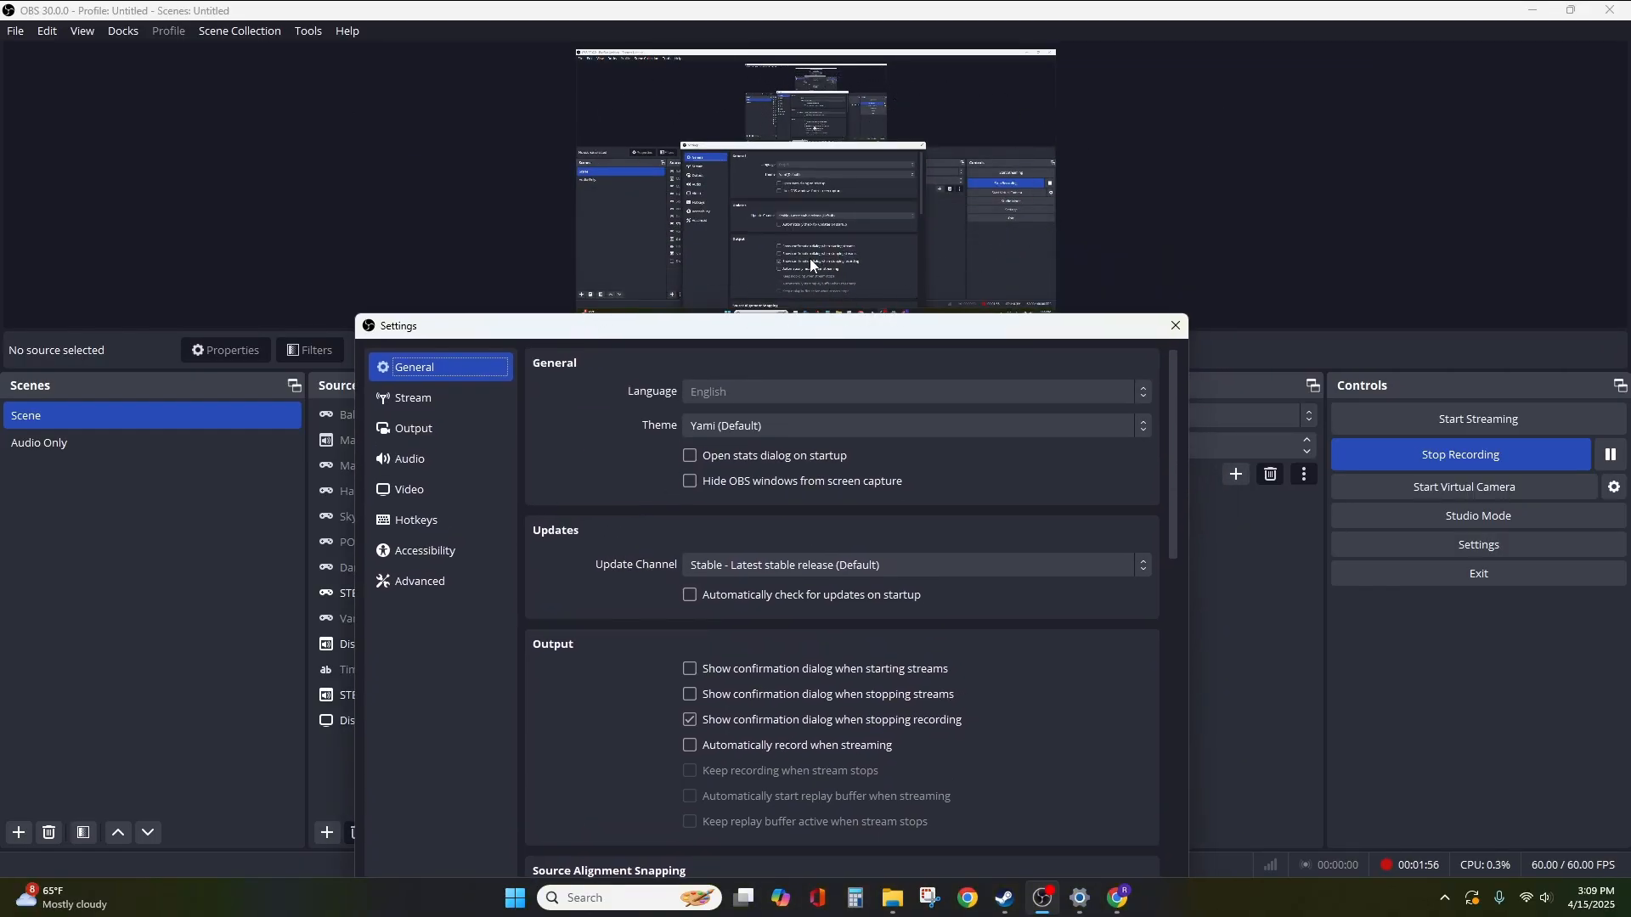
{"action": "left_click_drag", "start_coordinate": [829, 332], "coordinate": [837, 133]}
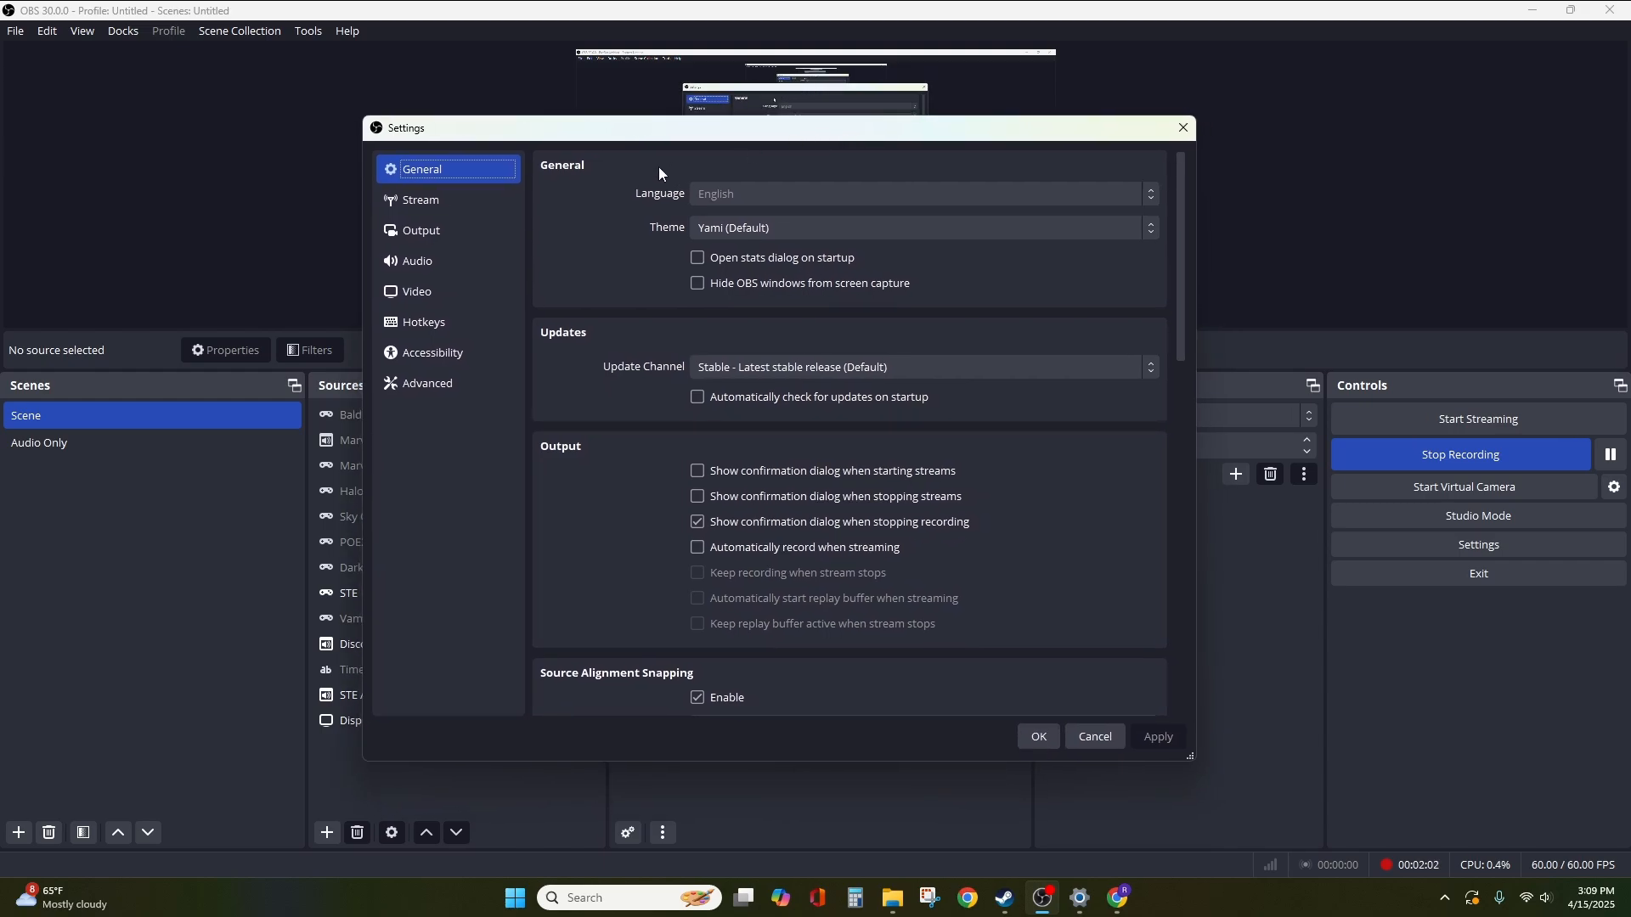
{"action": "left_click", "coordinate": [432, 202]}
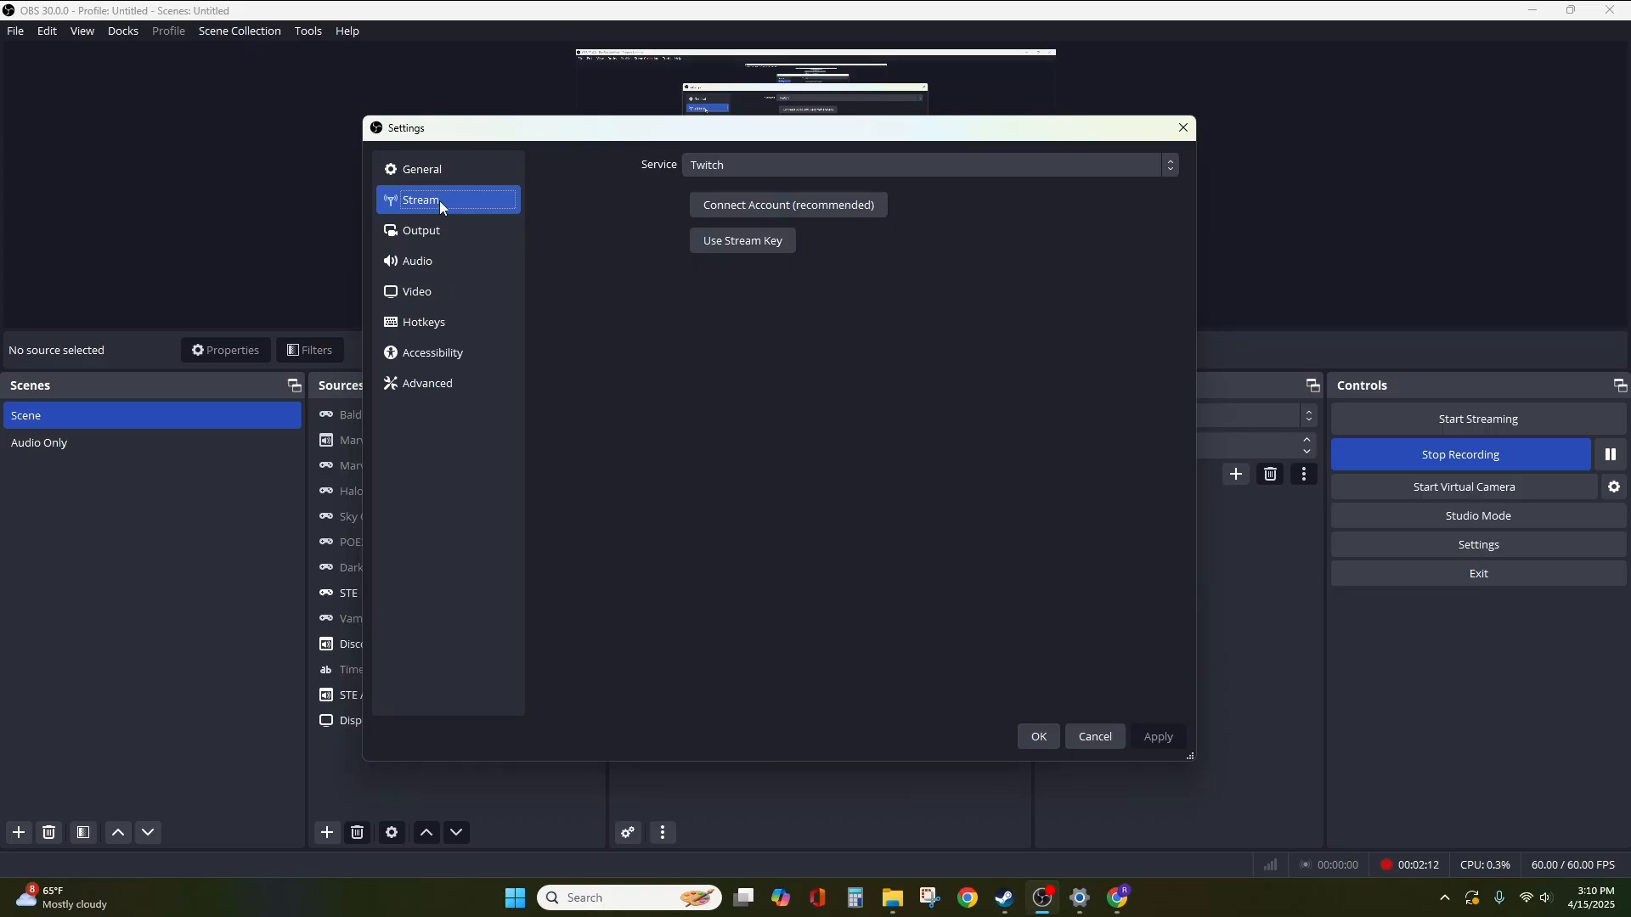
{"action": "left_click", "coordinate": [431, 230]}
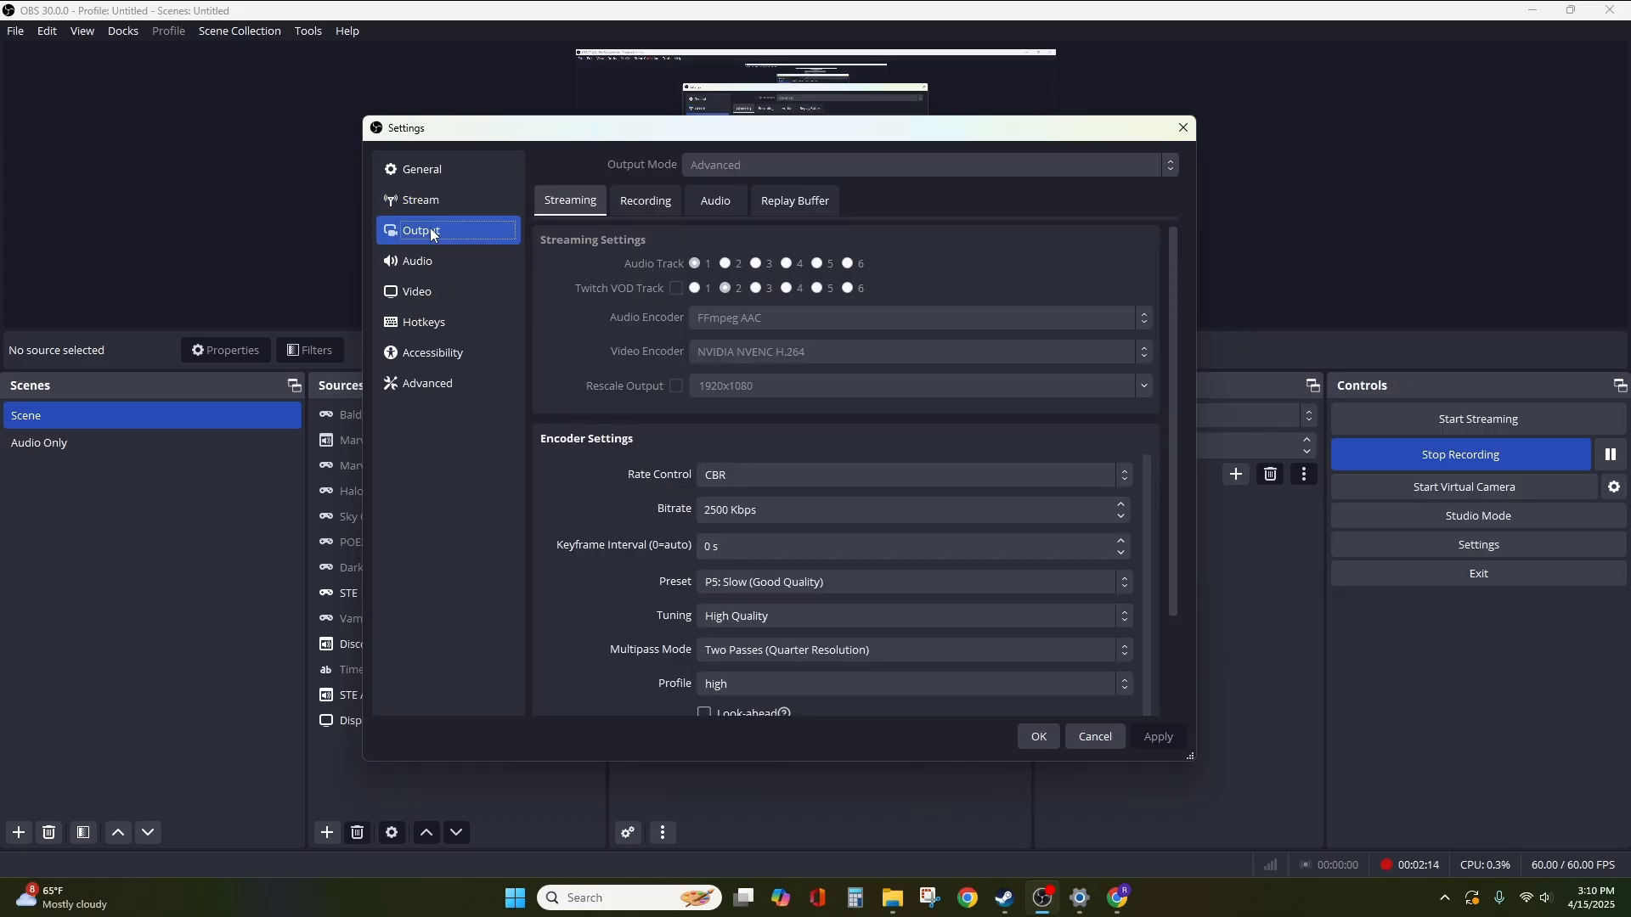
Examine the recording output settings, including path, format, encoders, audio tracks and encoder options, and open the output audio settings.
{"action": "left_click", "coordinate": [644, 205]}
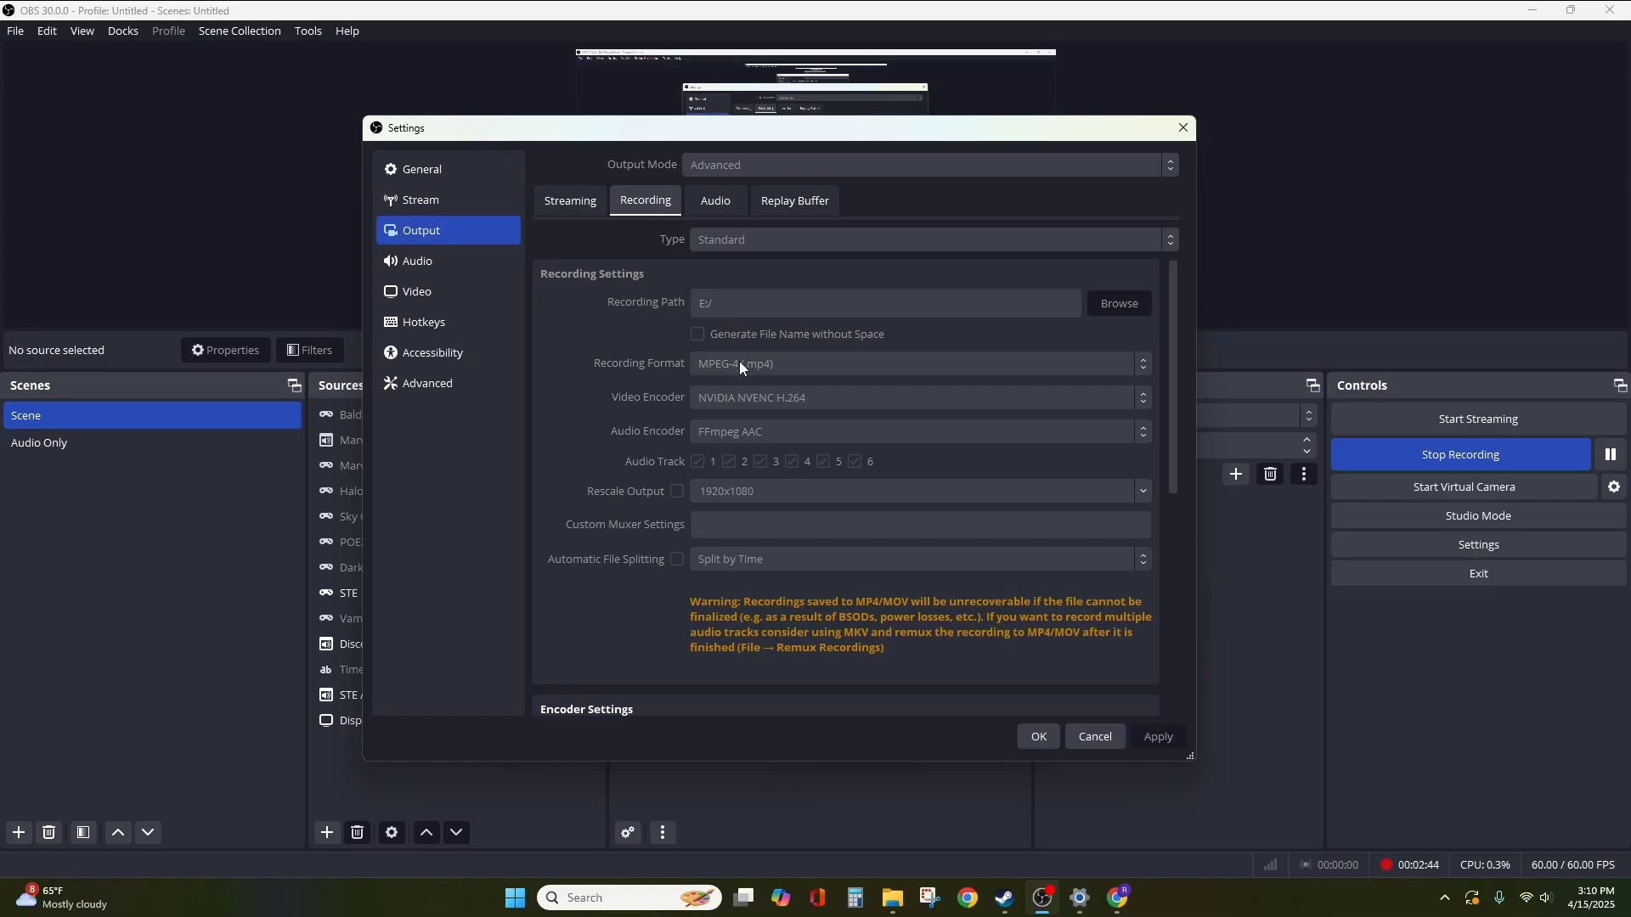
{"action": "scroll", "coordinate": [741, 364], "scroll_direction": "down", "scroll_amount": 3}
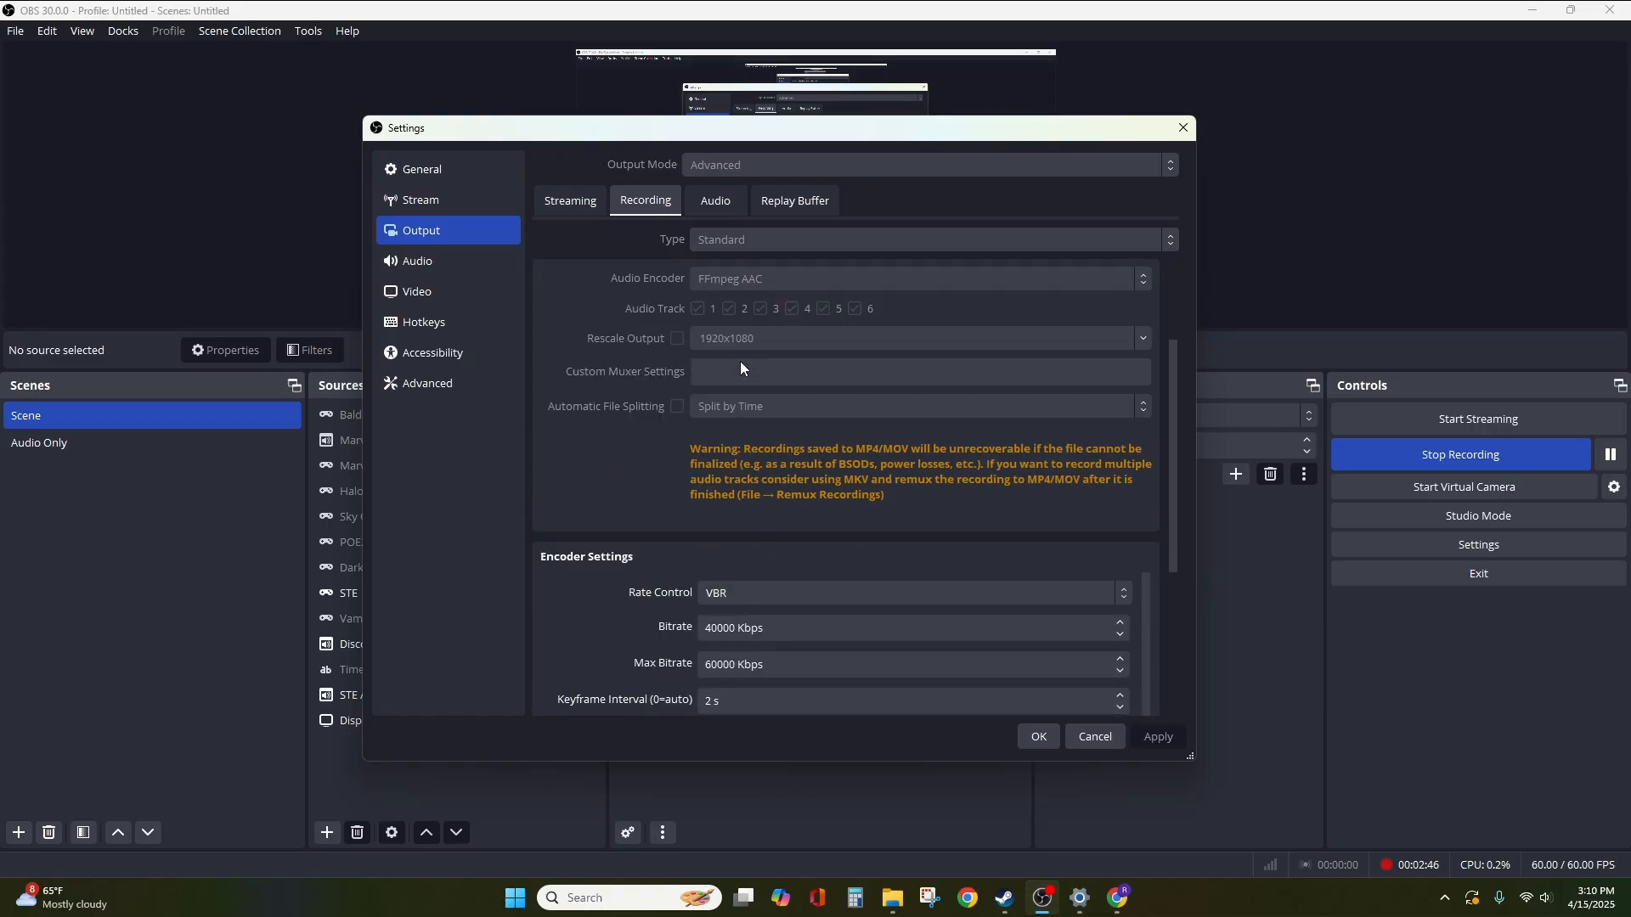
{"action": "scroll", "coordinate": [741, 364], "scroll_direction": "up", "scroll_amount": 2}
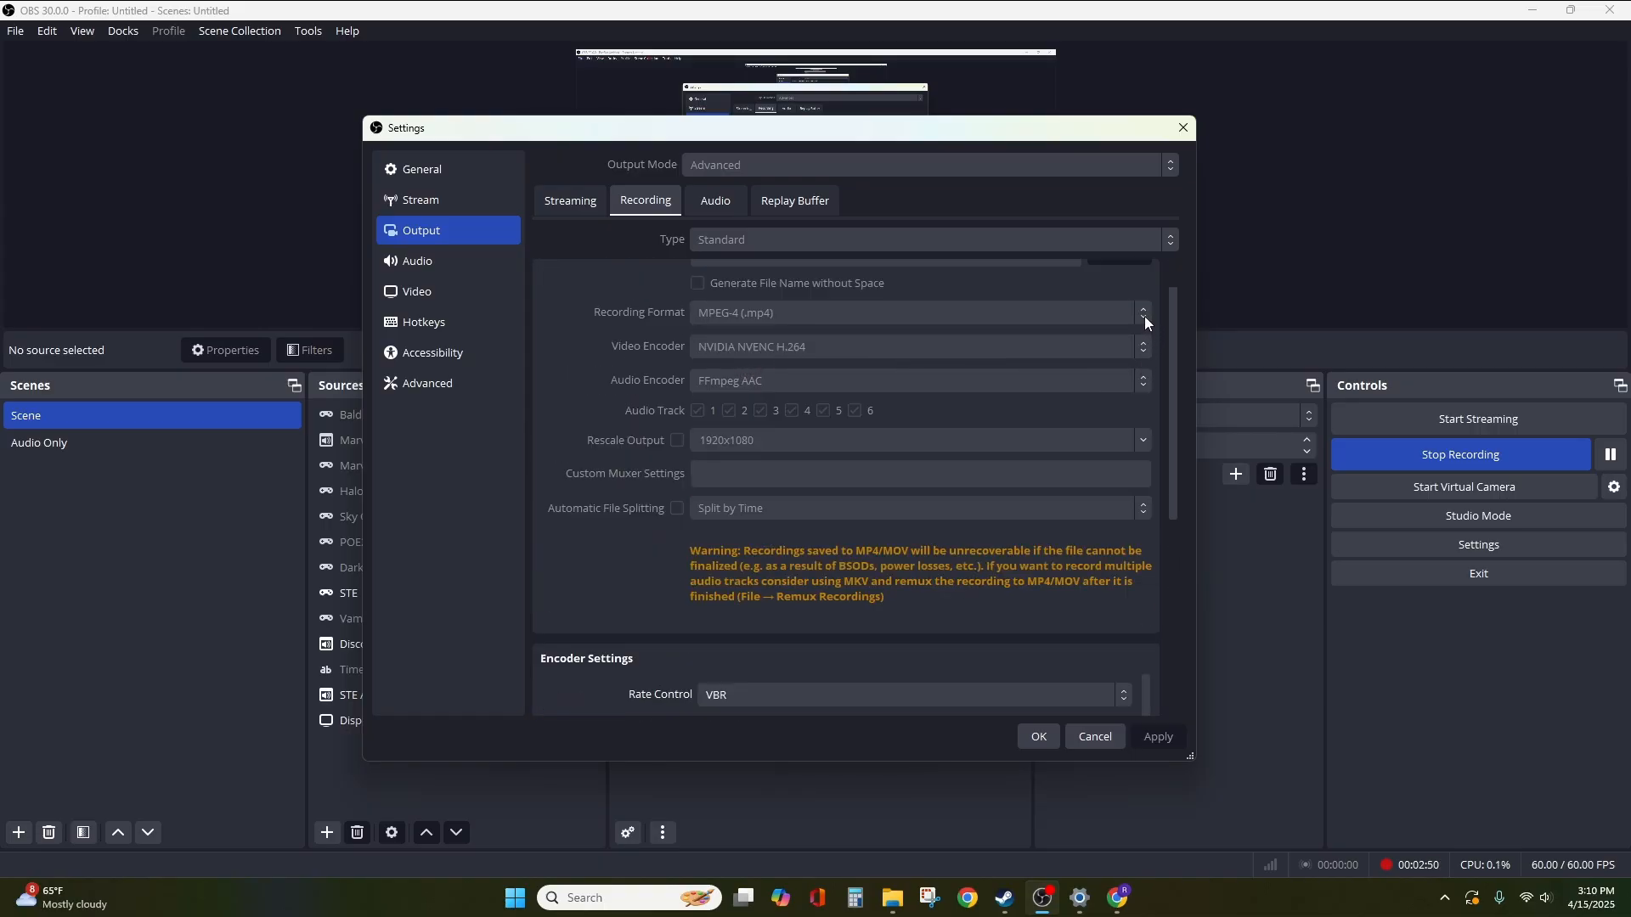
{"action": "scroll", "coordinate": [1105, 321], "scroll_direction": "up", "scroll_amount": 1}
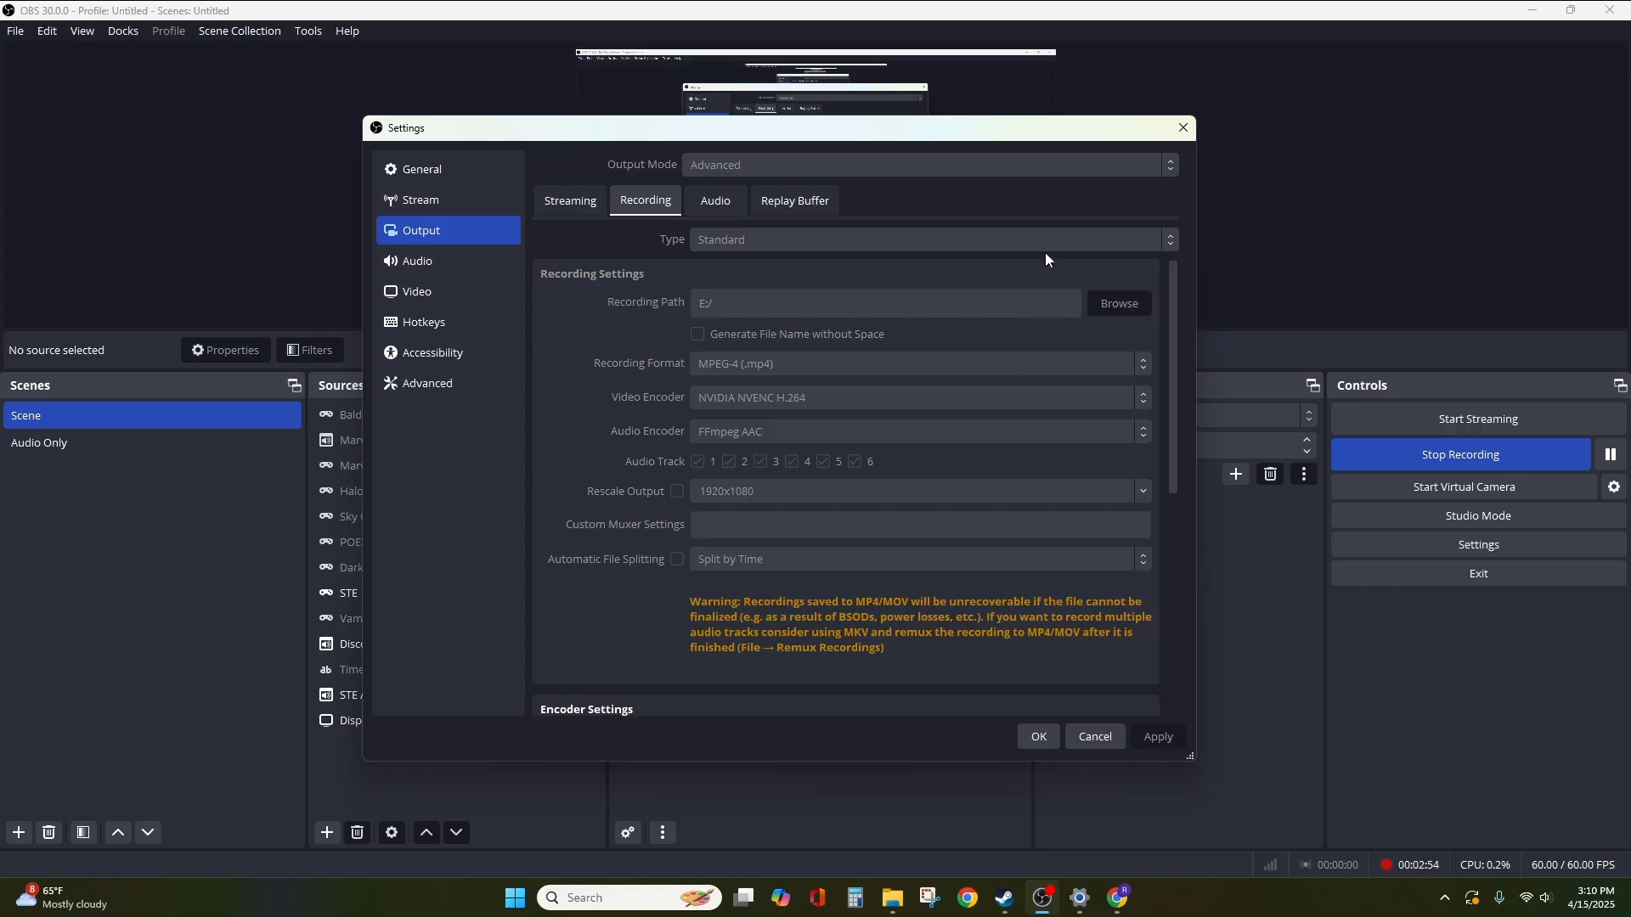
{"action": "scroll", "coordinate": [1052, 458], "scroll_direction": "down", "scroll_amount": 4}
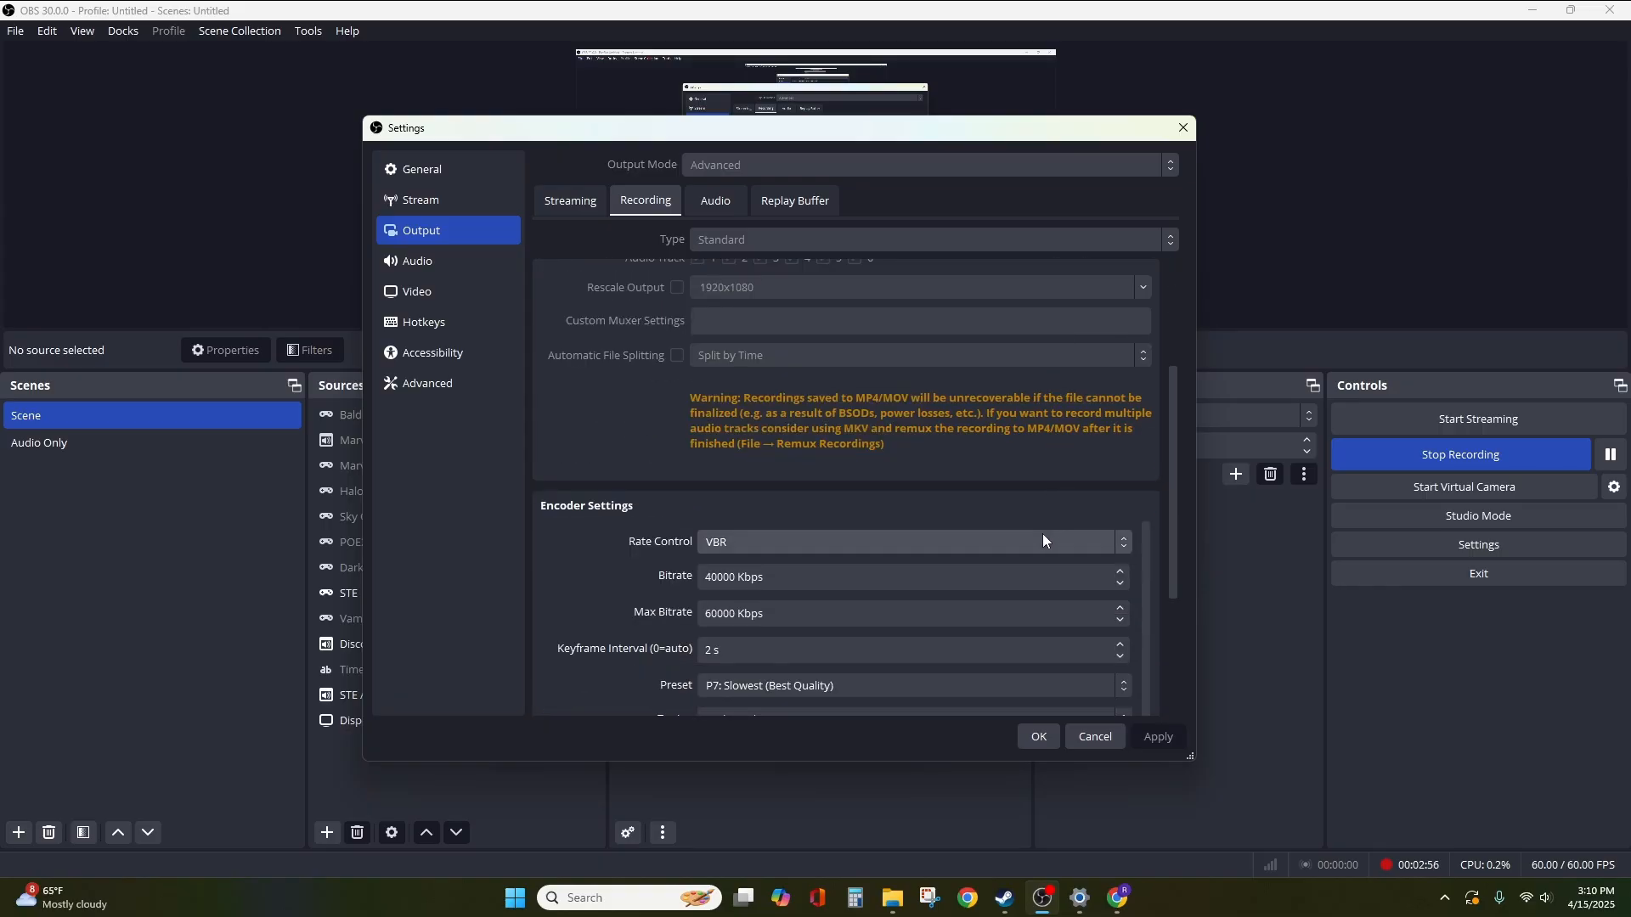
{"action": "scroll", "coordinate": [840, 450], "scroll_direction": "up", "scroll_amount": 4}
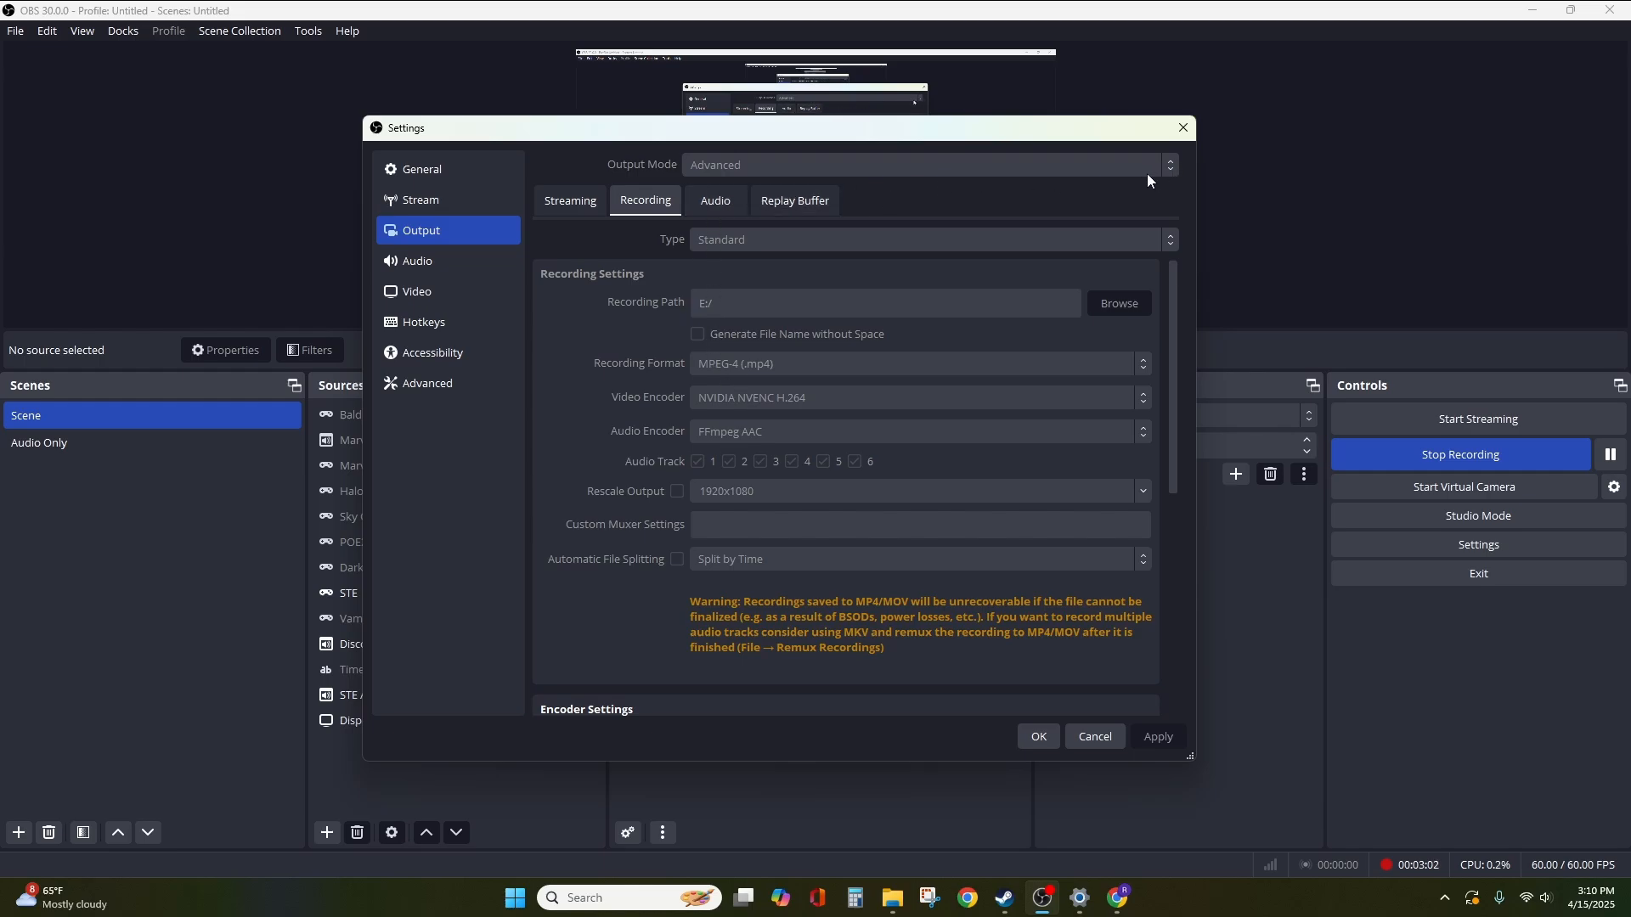
{"action": "scroll", "coordinate": [704, 331], "scroll_direction": "down", "scroll_amount": 3}
{"action": "scroll", "coordinate": [671, 335], "scroll_direction": "up", "scroll_amount": 3}
{"action": "mouse_move", "coordinate": [750, 133]}
{"action": "left_mouse_down"}
{"action": "mouse_move", "coordinate": [728, 353]}
{"action": "mouse_move", "coordinate": [754, 119]}
{"action": "left_mouse_up"}
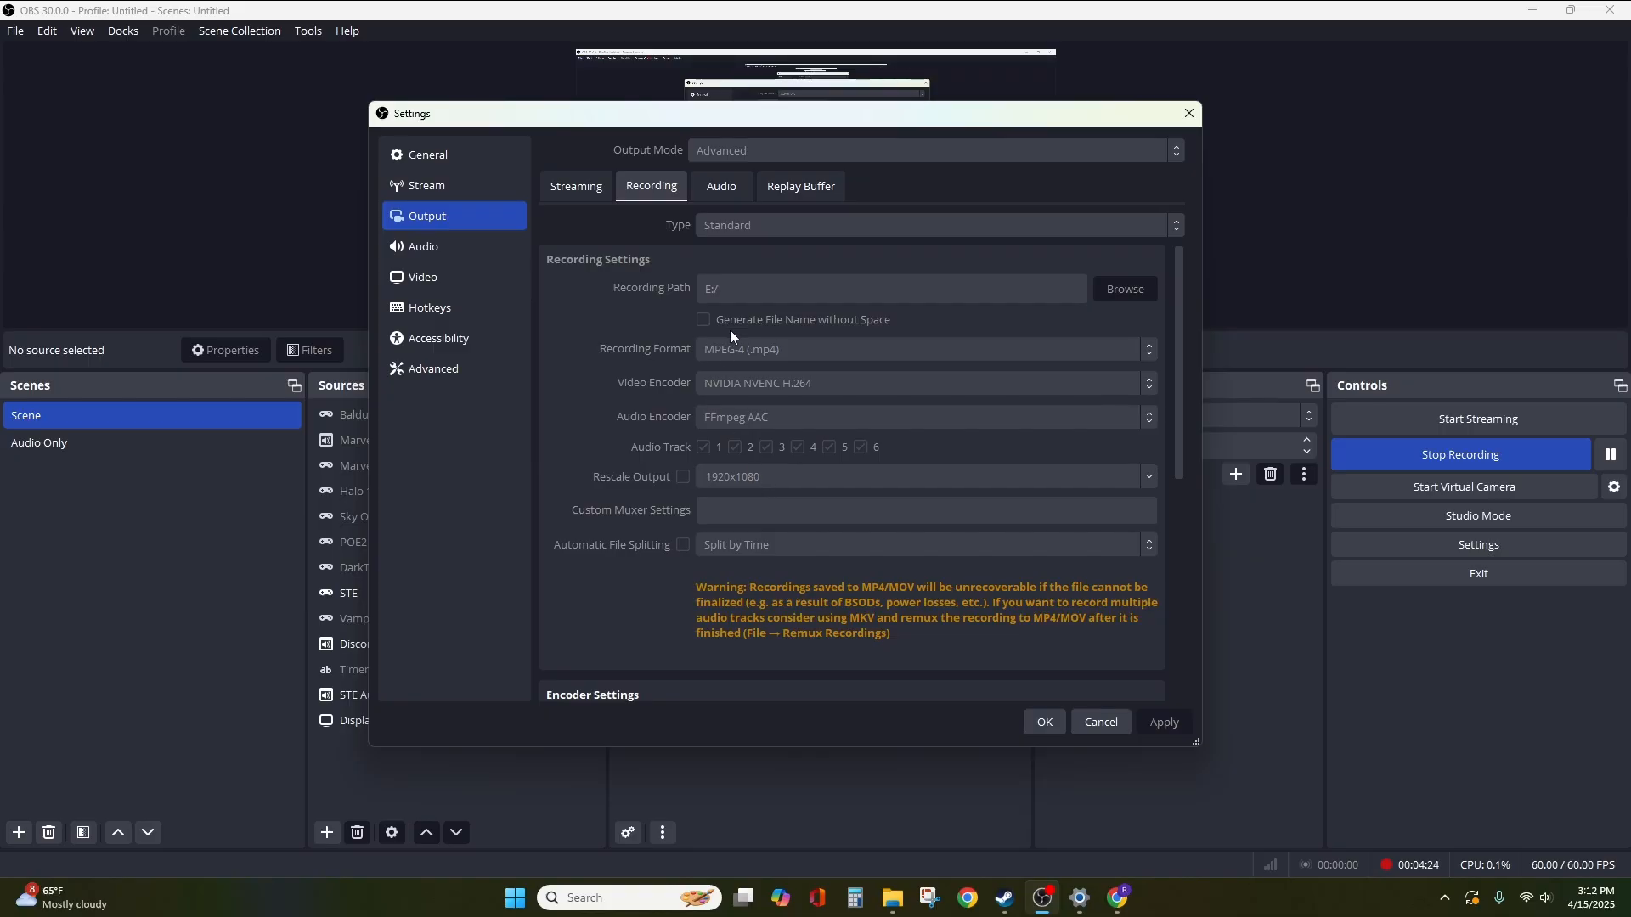
{"action": "left_click", "coordinate": [743, 183]}
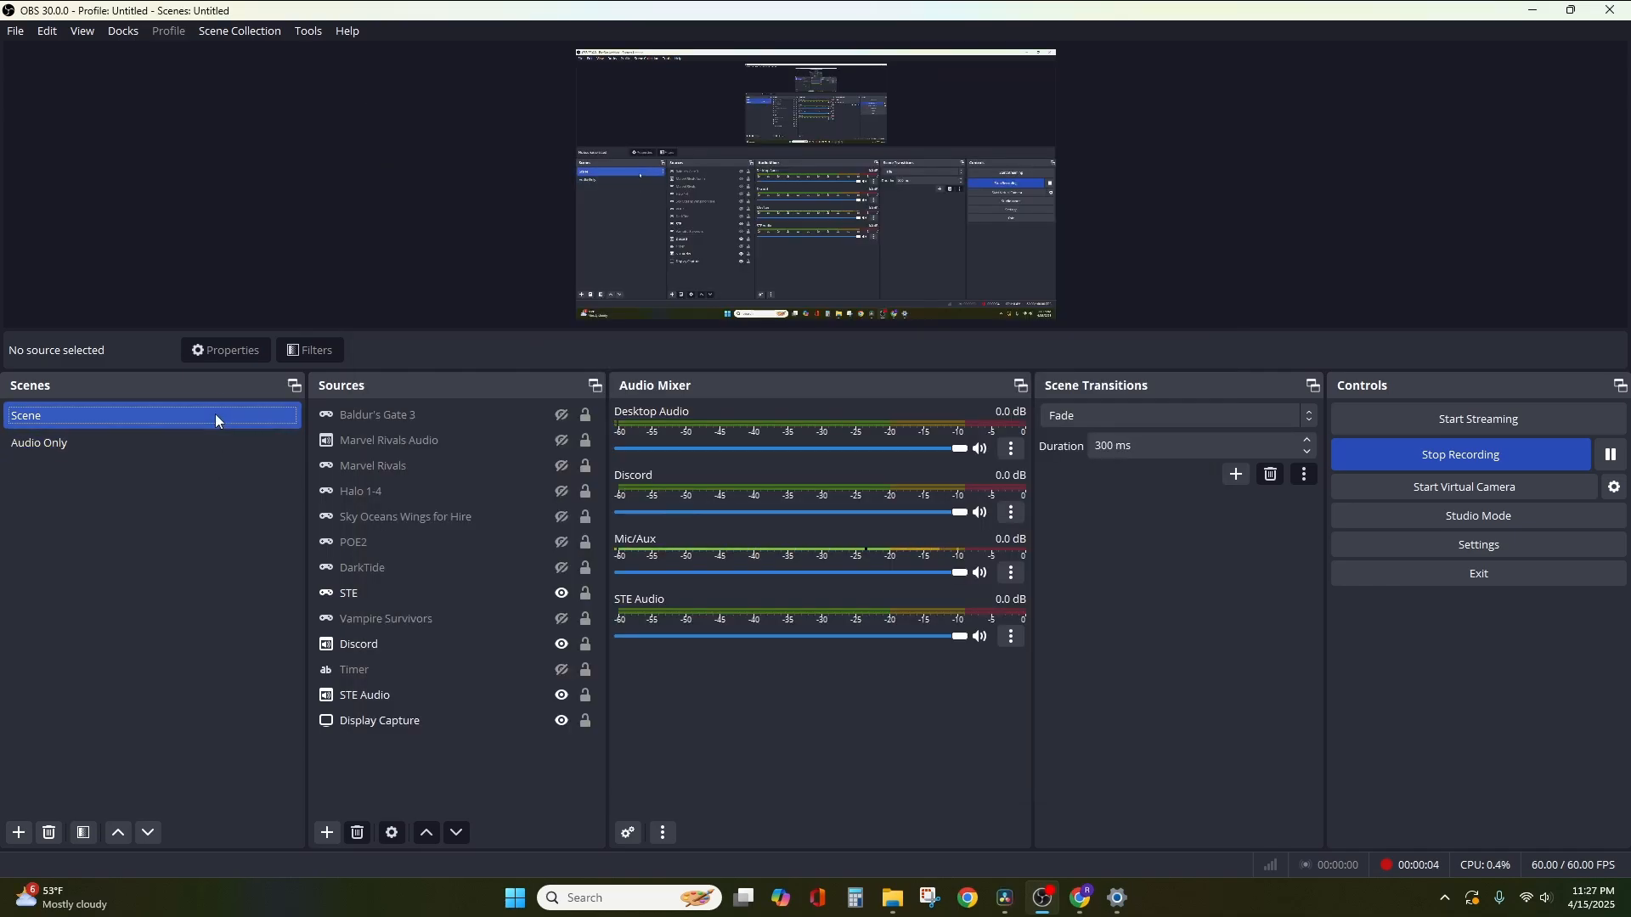
Examine the encoder settings for recordings, close the settings without saving, and stop the recording.
{"action": "left_click", "coordinate": [16, 34]}
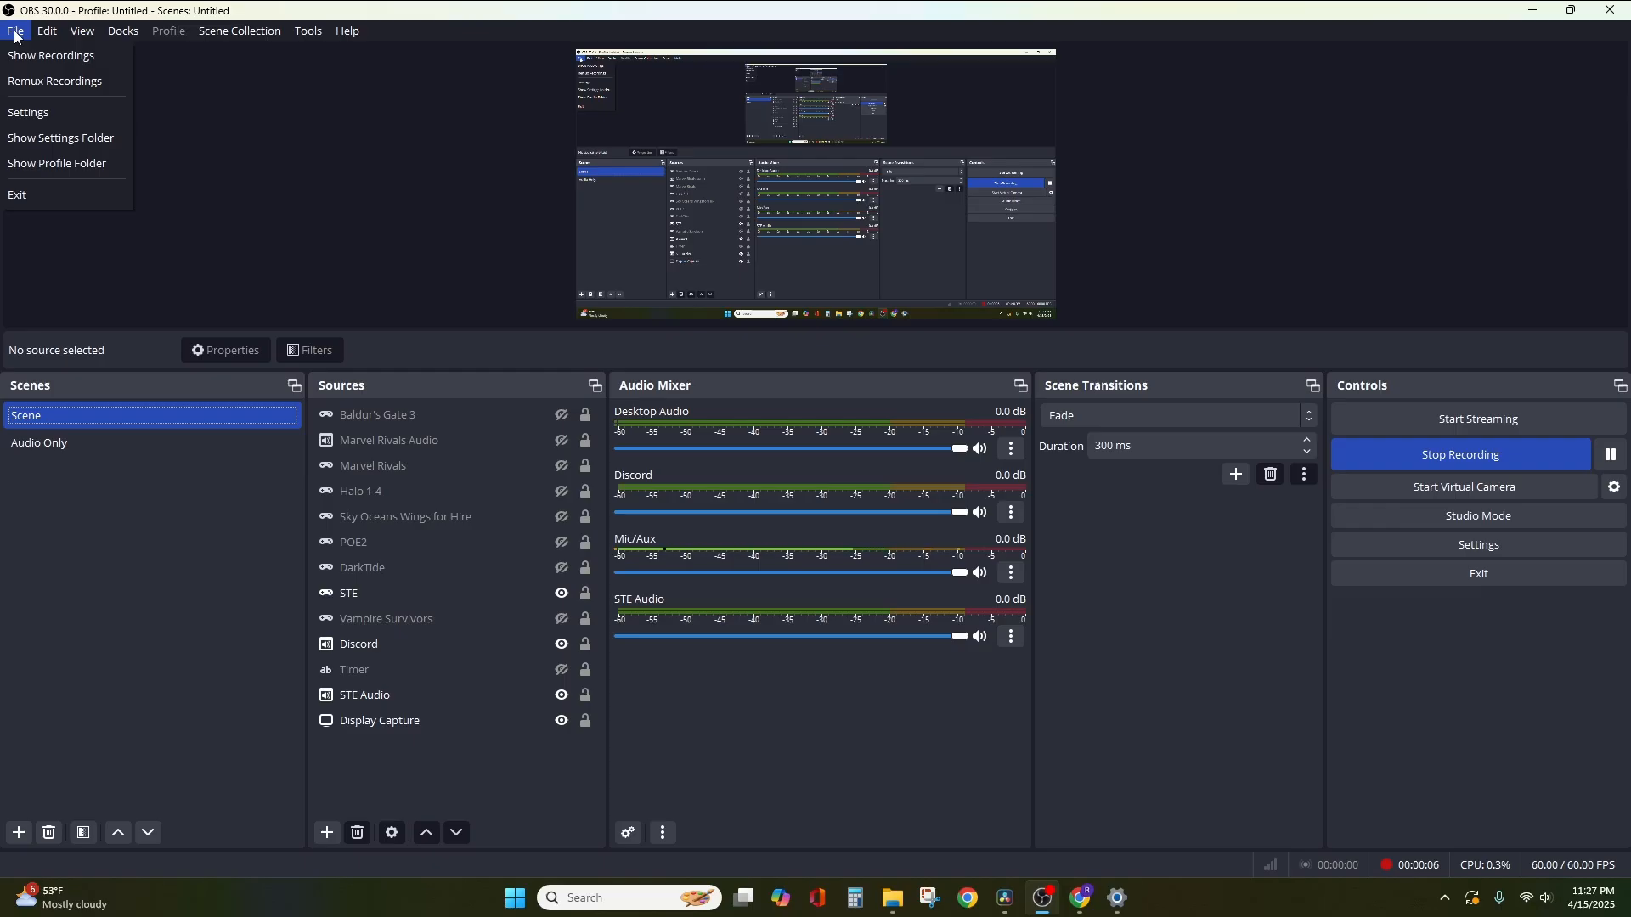
{"action": "left_click", "coordinate": [41, 114]}
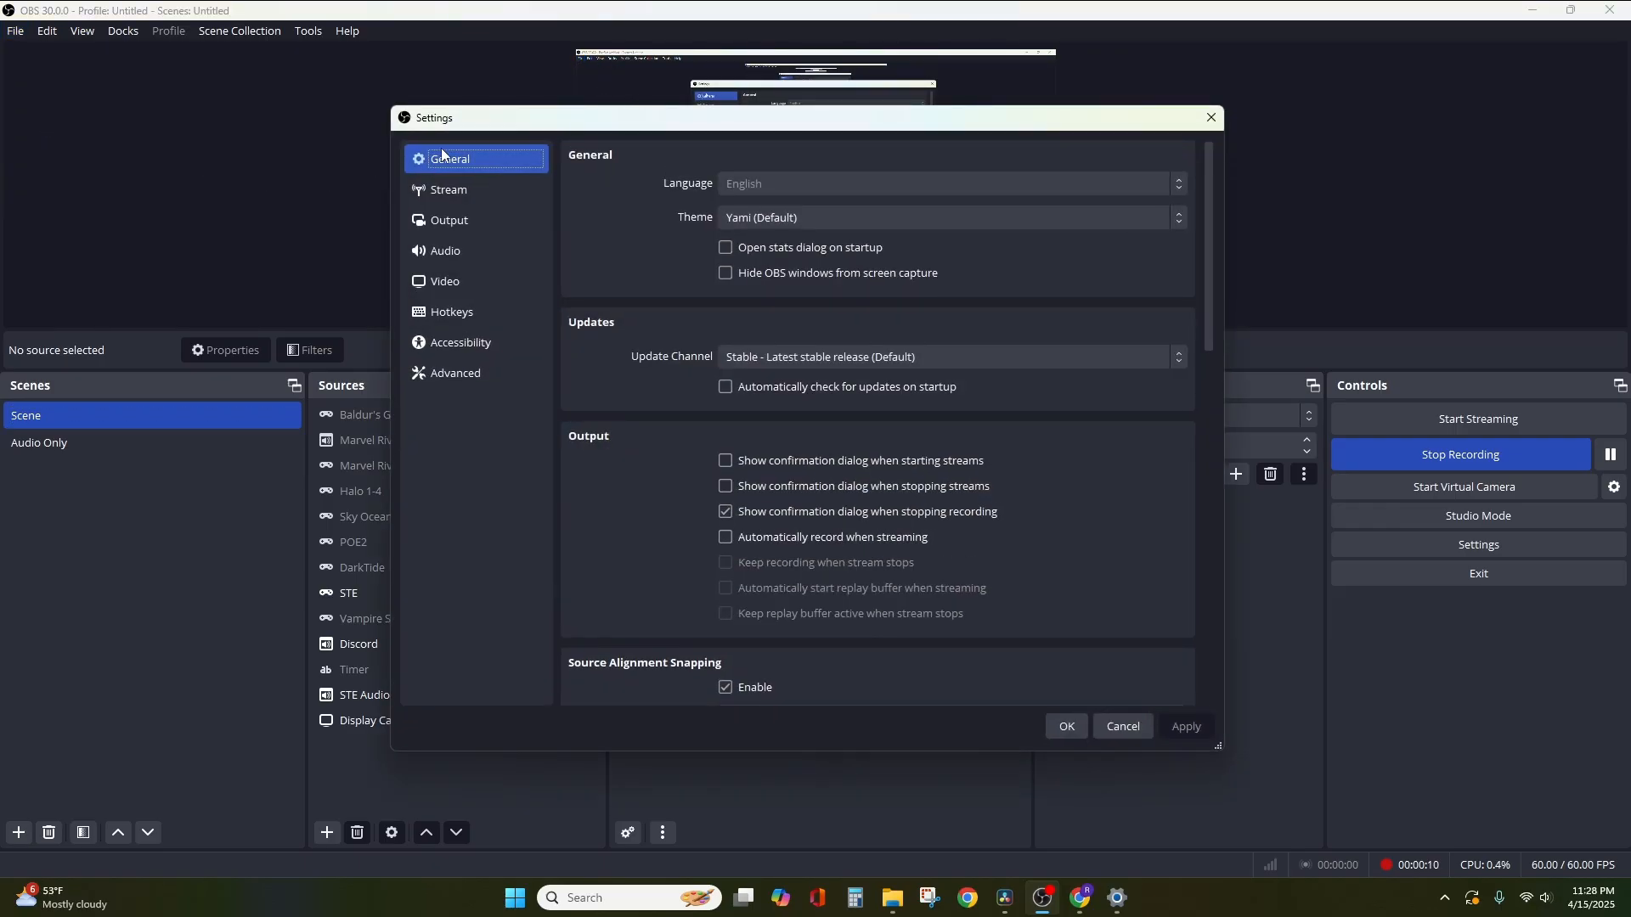
{"action": "left_click", "coordinate": [466, 220]}
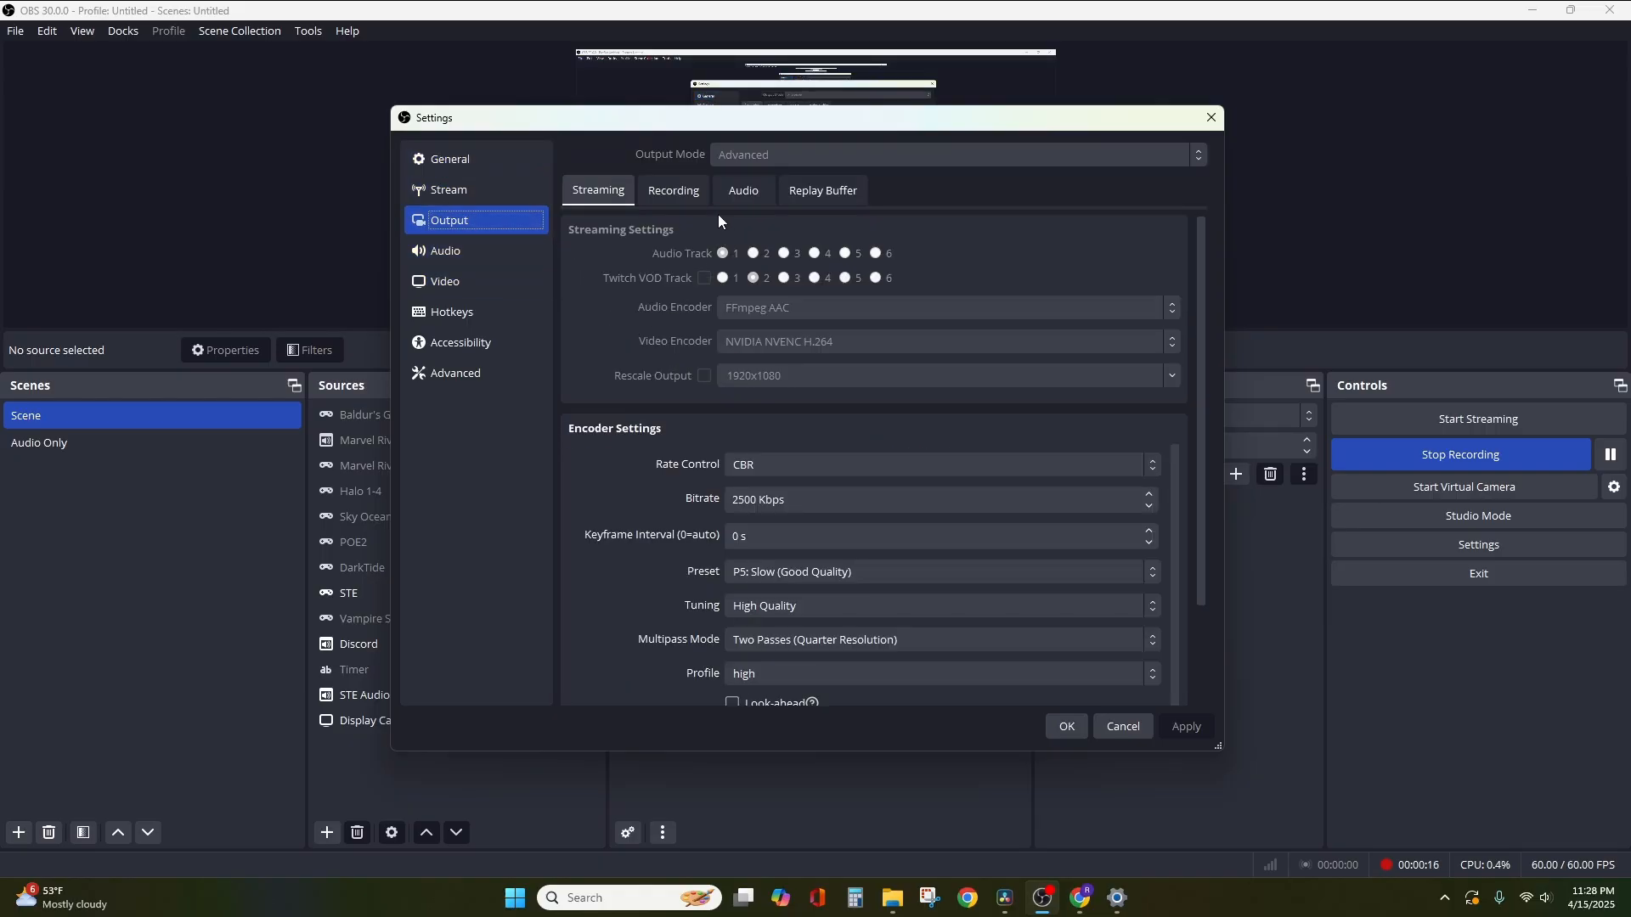
{"action": "left_click", "coordinate": [694, 200]}
{"action": "scroll", "coordinate": [630, 288], "scroll_direction": "down", "scroll_amount": 8}
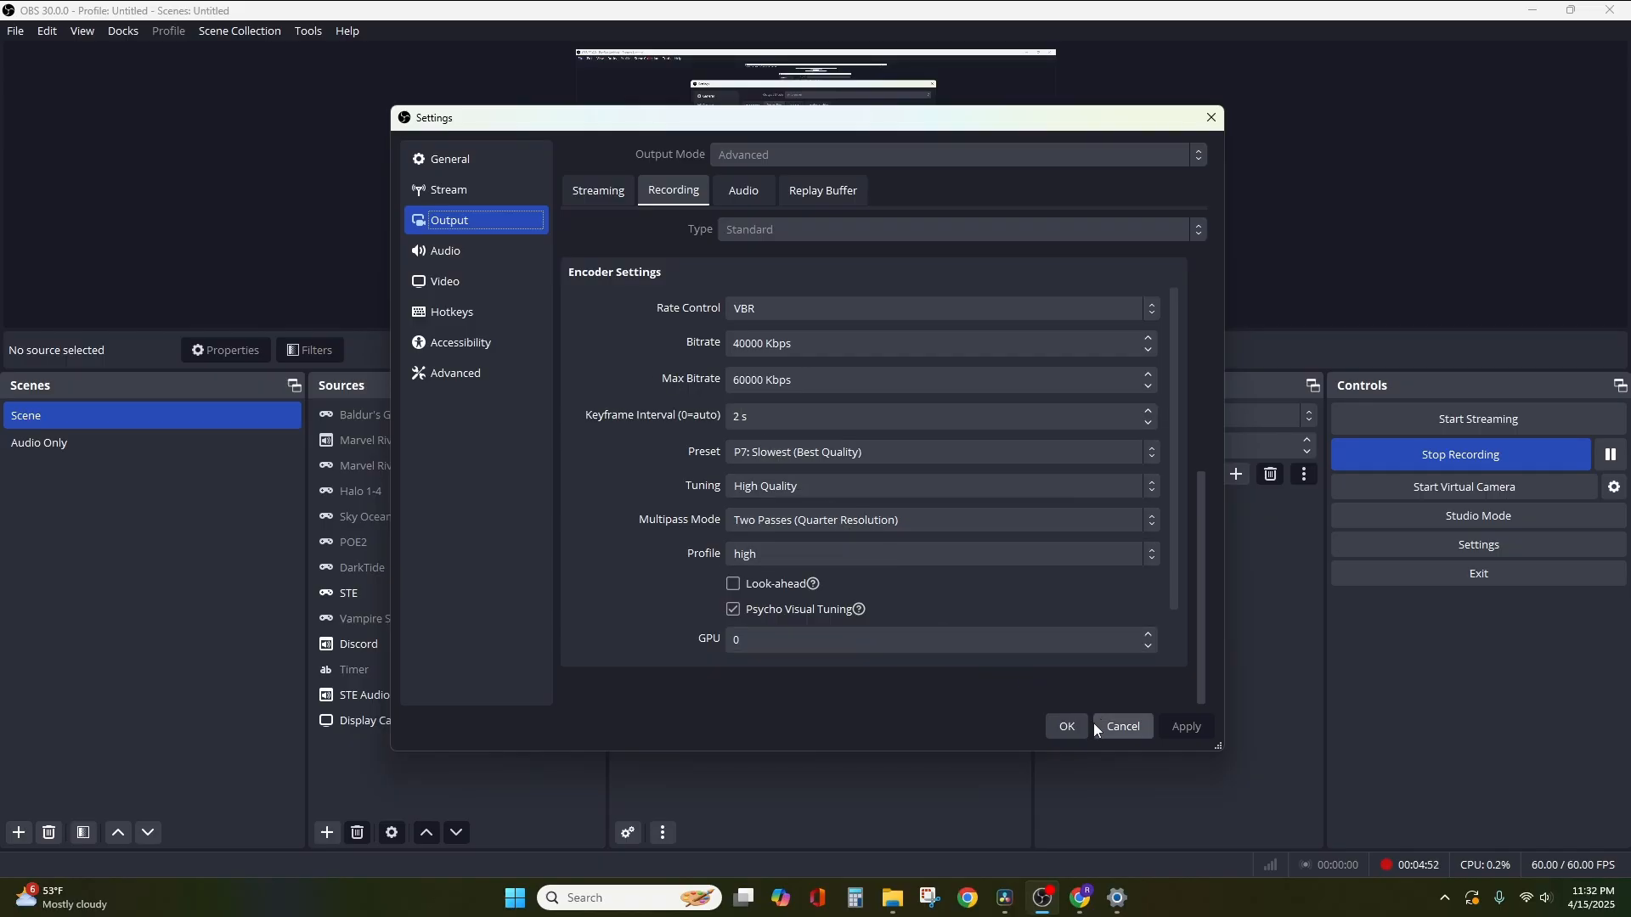
{"action": "left_click", "coordinate": [1121, 727]}
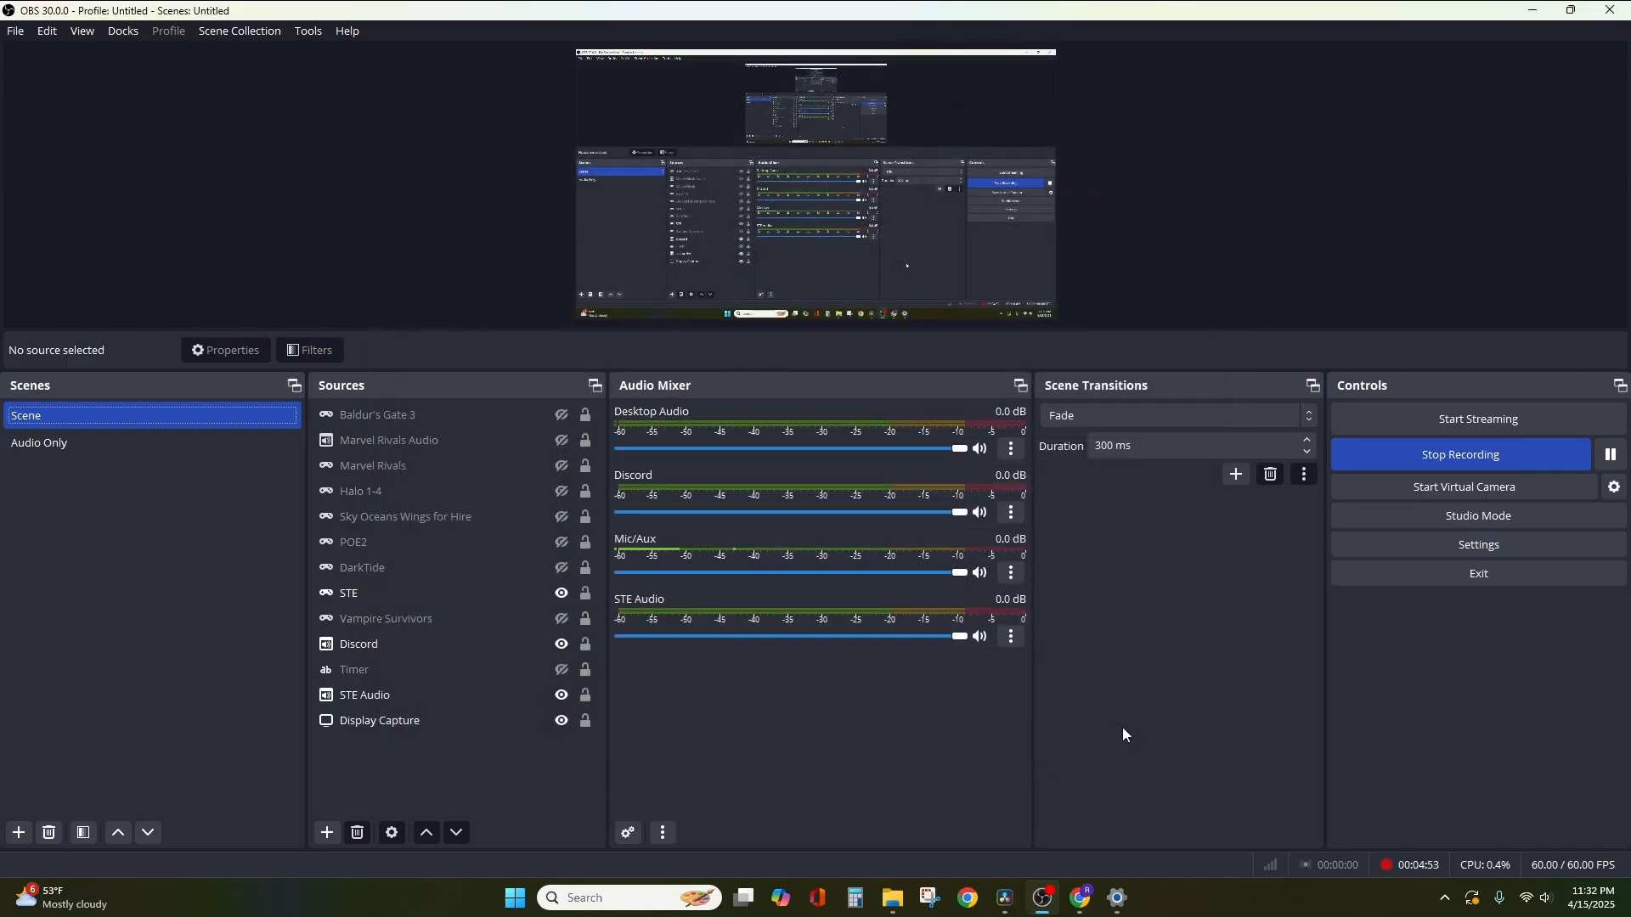
{"action": "left_click", "coordinate": [1466, 456]}
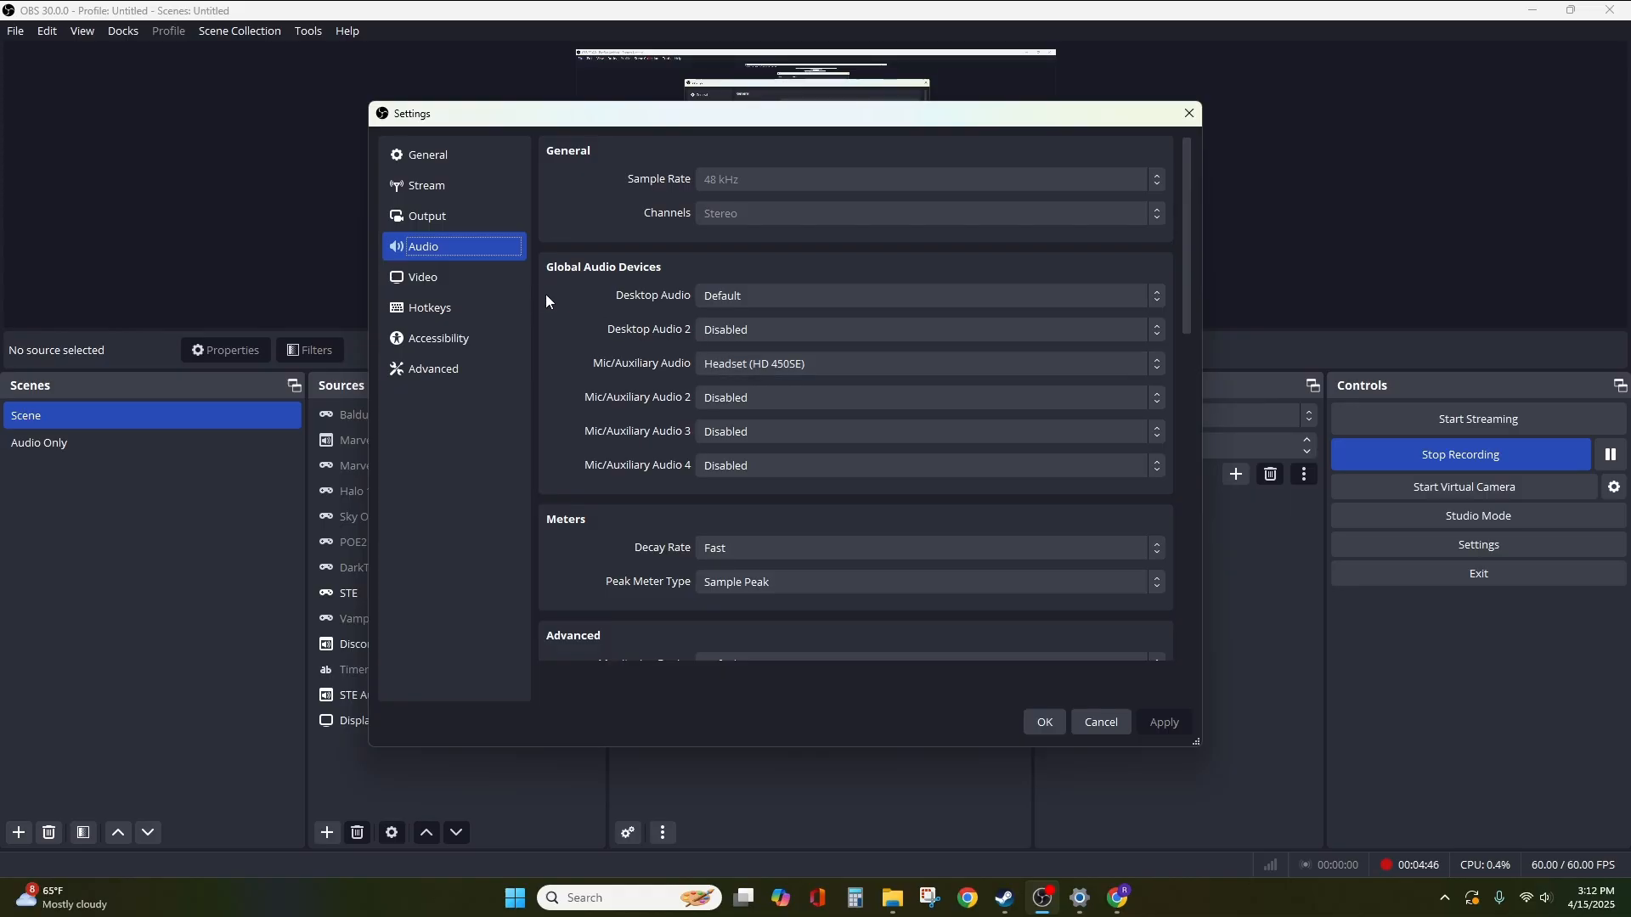
Check the video settings, and assign the hotkeys ] to Pause Recording and [ to Unpause Recording.
{"action": "left_click", "coordinate": [471, 274]}
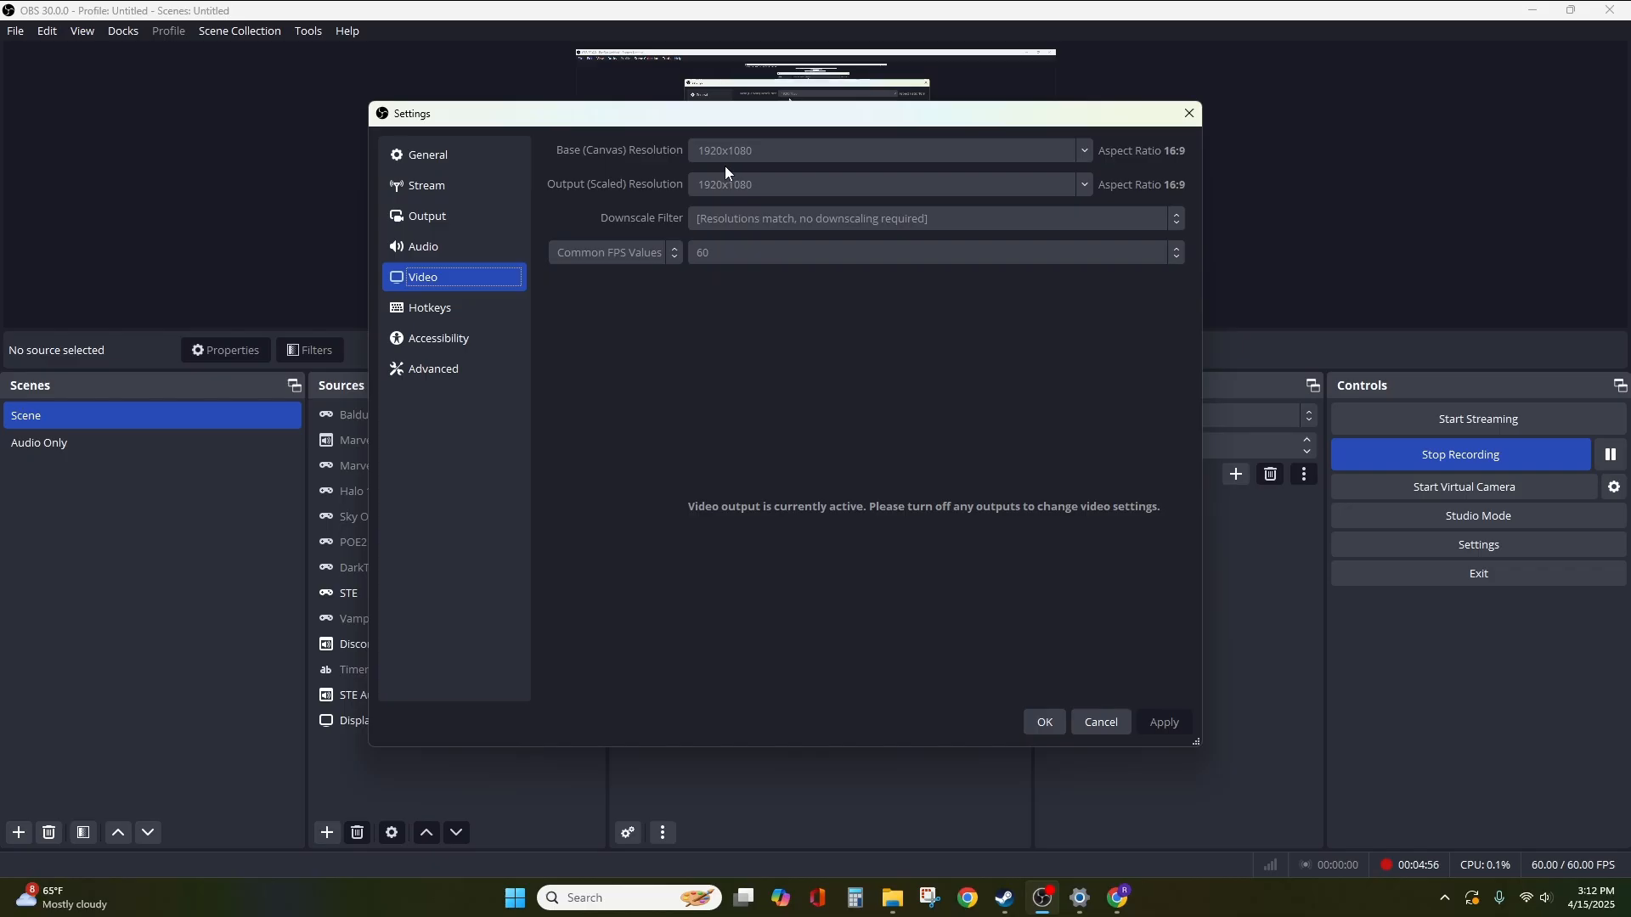
{"action": "left_click", "coordinate": [466, 310]}
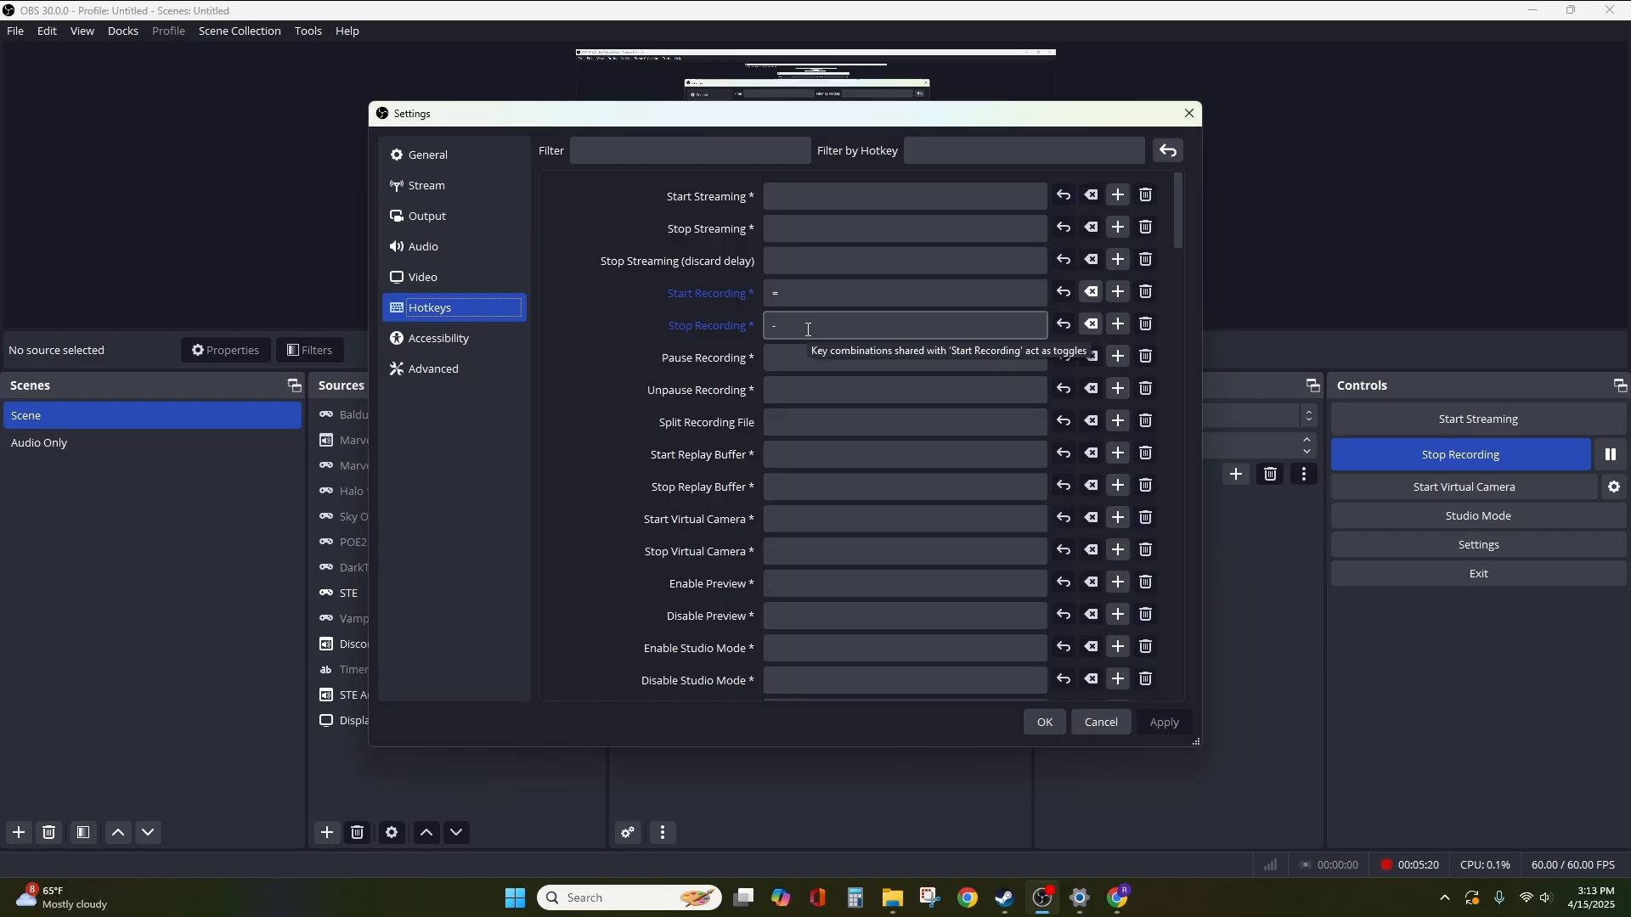
{"action": "left_click", "coordinate": [786, 358]}
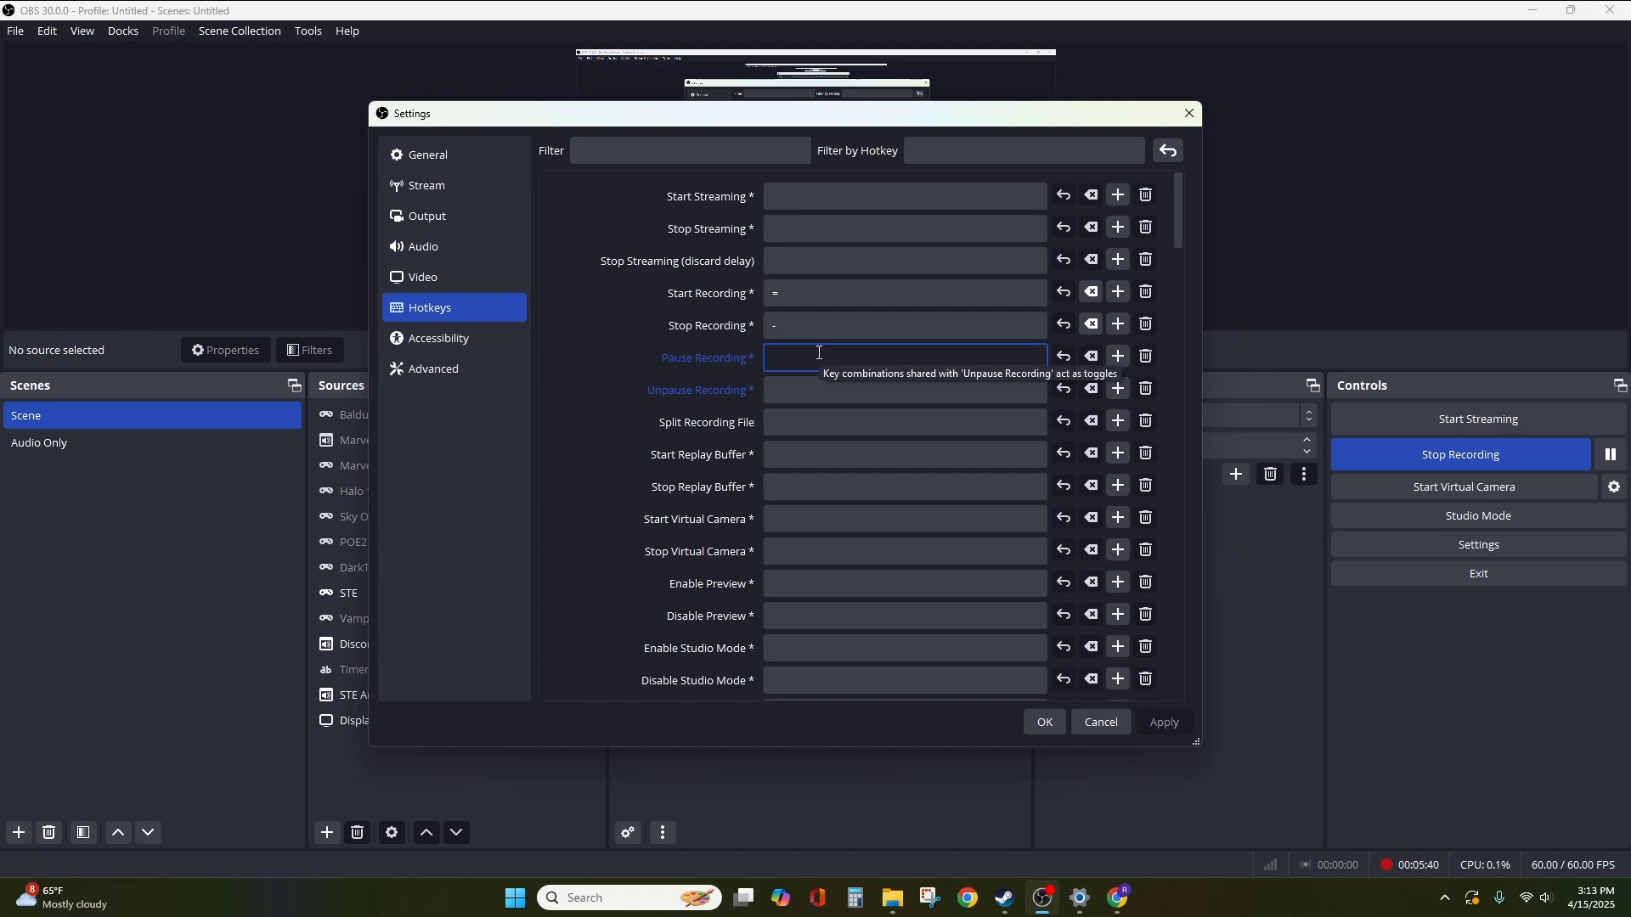
{"action": "key", "text": "bracketright"}
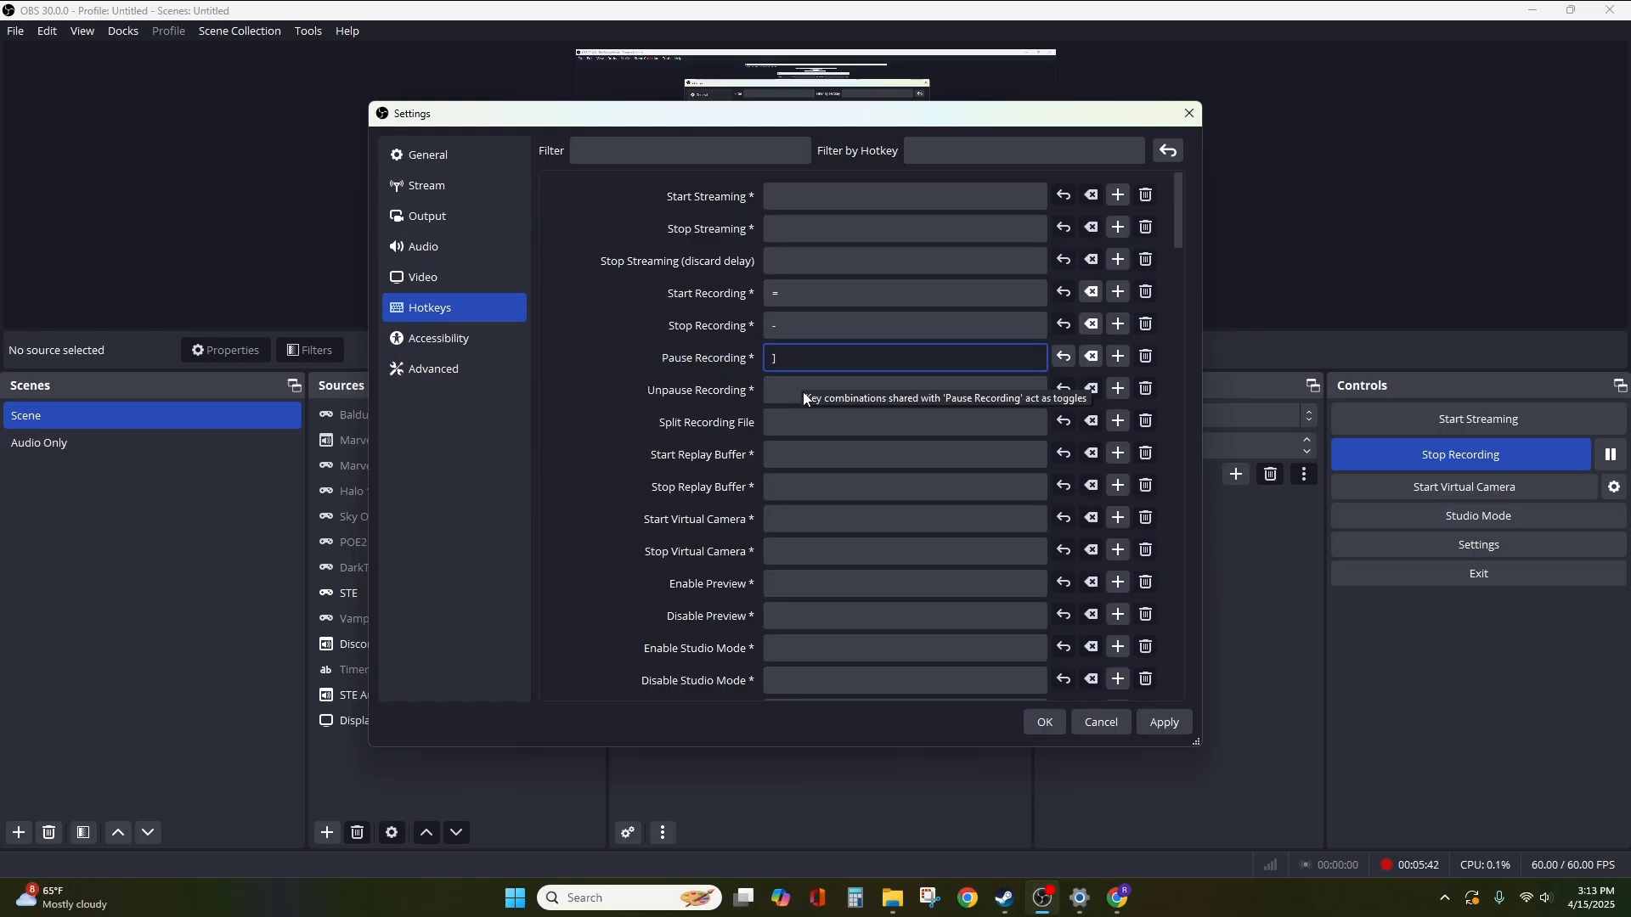
{"action": "left_click", "coordinate": [804, 392]}
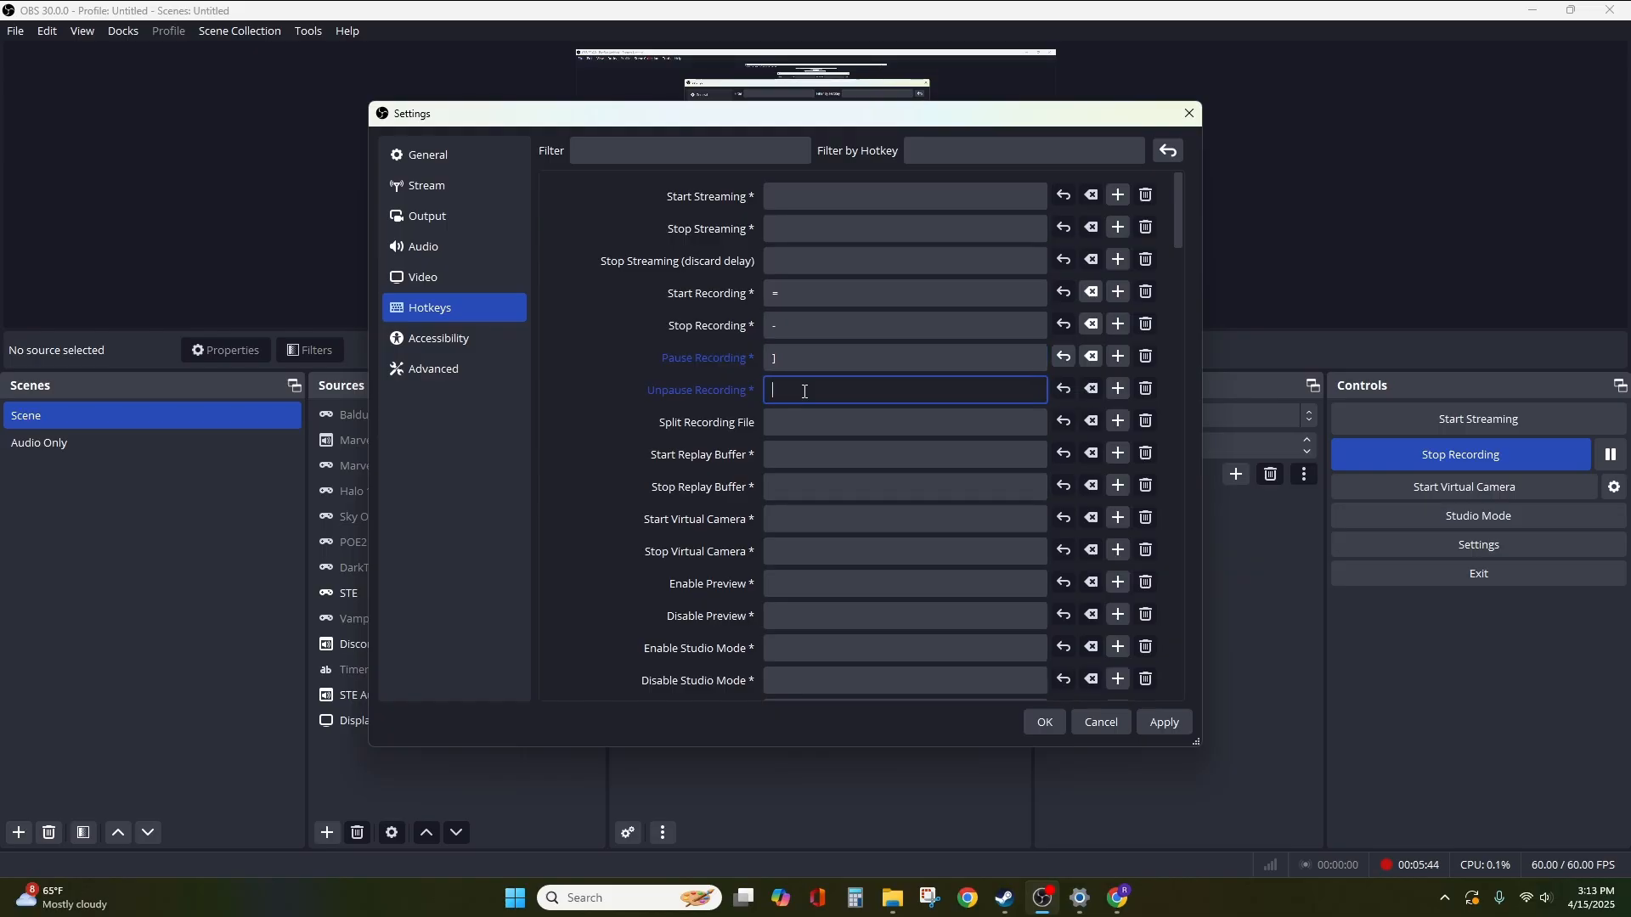
{"action": "key", "text": "bracketleft"}
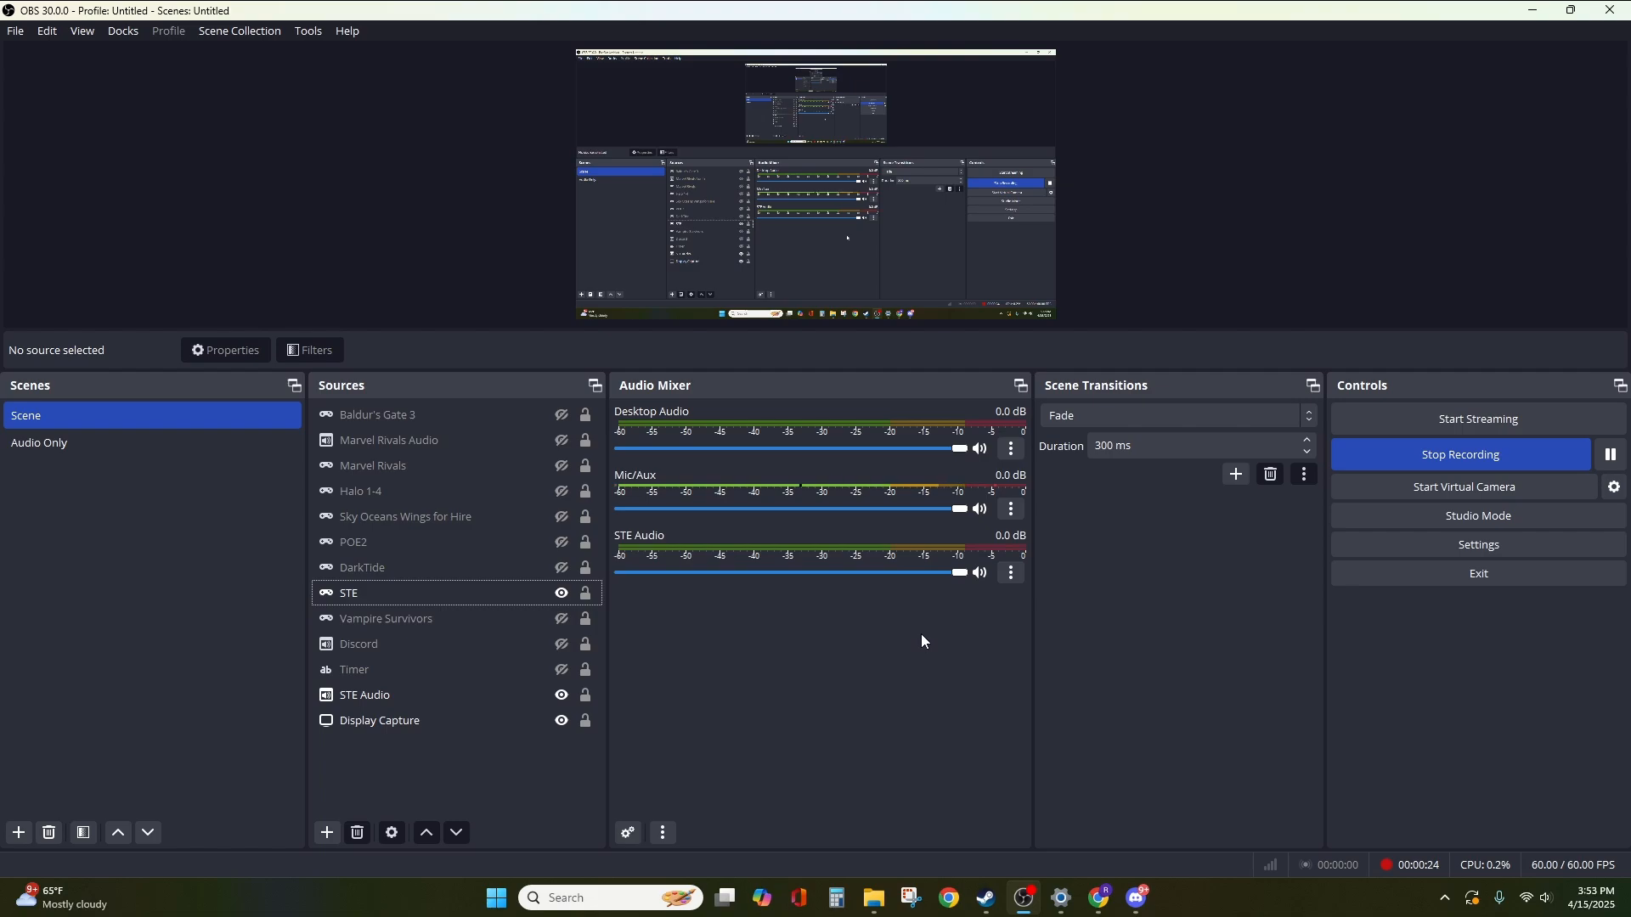
Open the advanced audio properties from the STE Audio mixer channel.
{"action": "left_click", "coordinate": [1017, 578]}
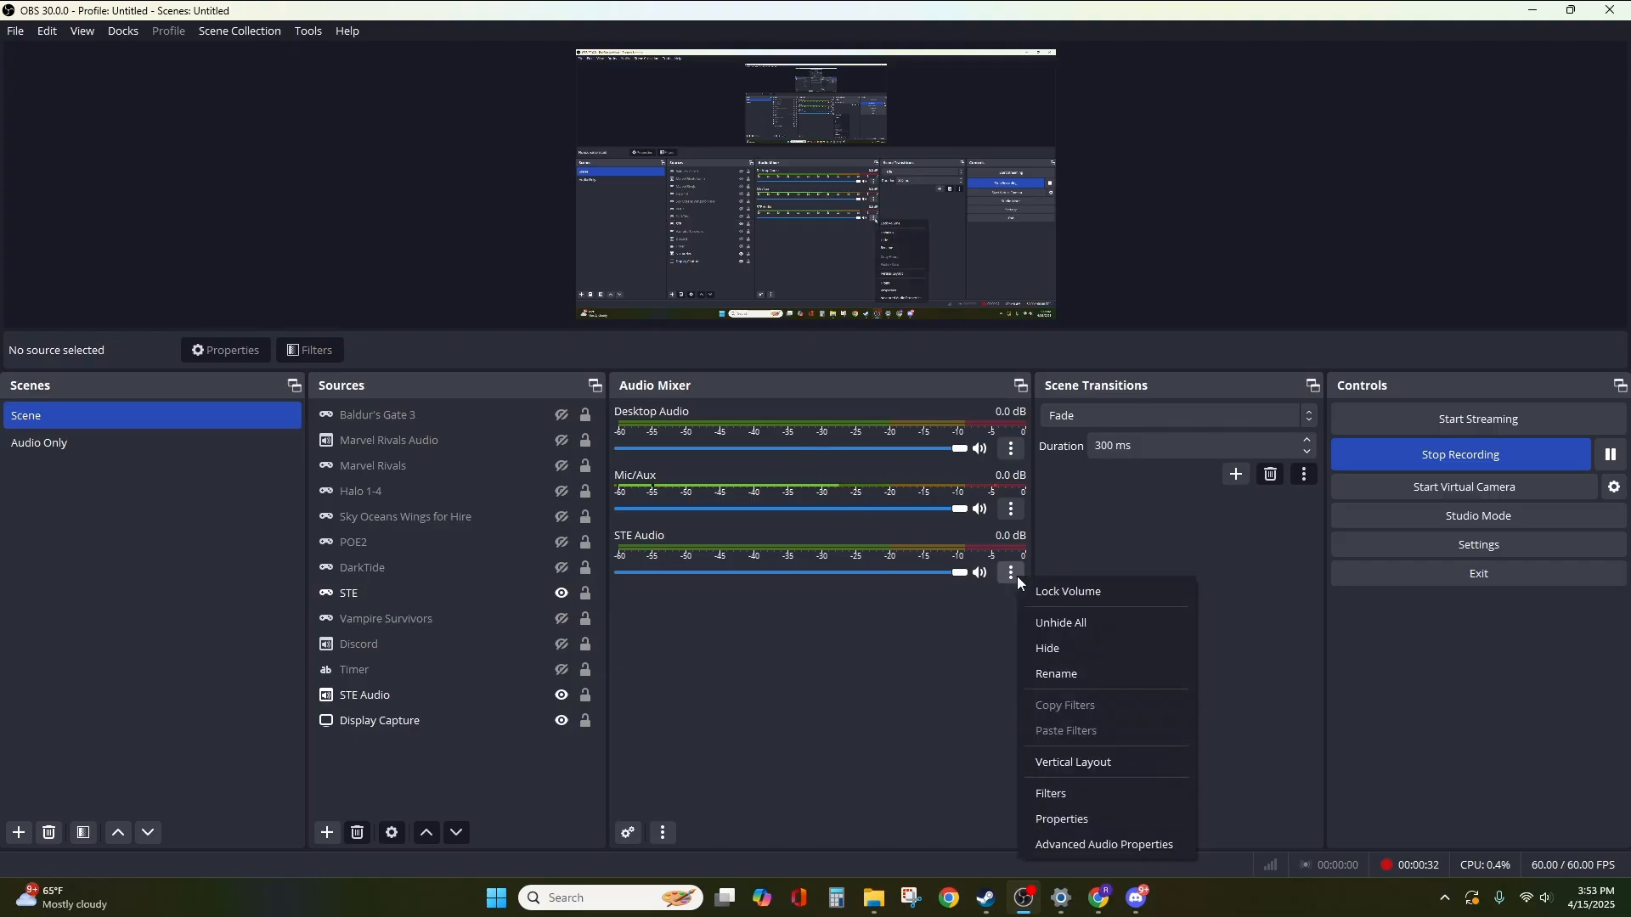
{"action": "left_click", "coordinate": [1055, 847]}
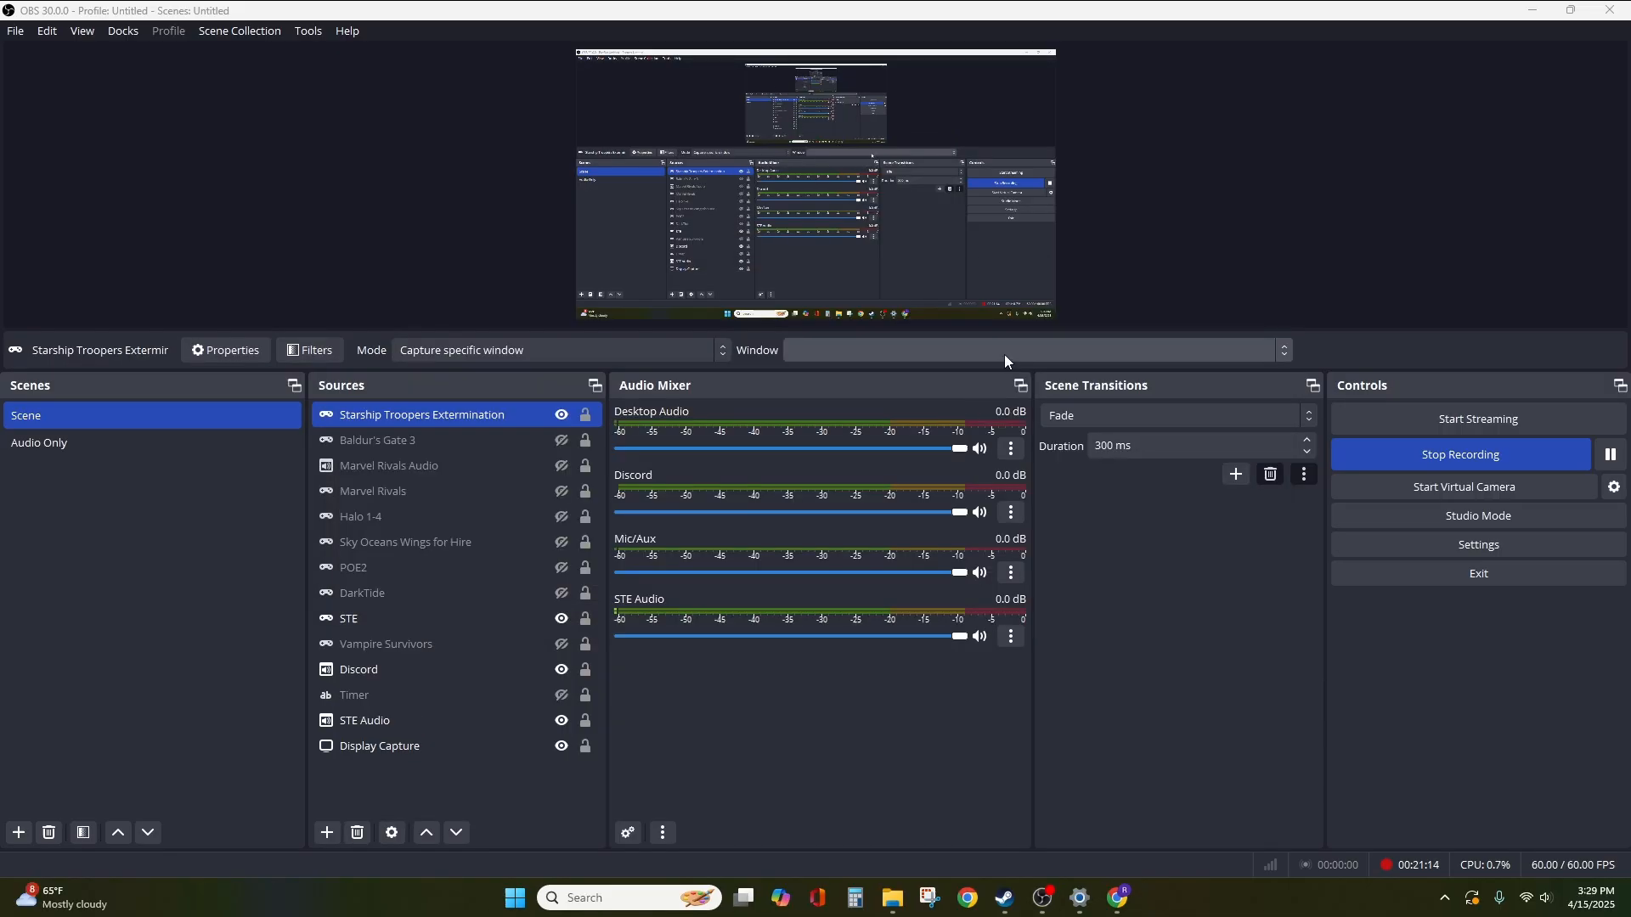
Examine the window and capture mode choices of the Starship Troopers Extermination source, closing its properties without saving.
{"action": "left_click", "coordinate": [1004, 354]}
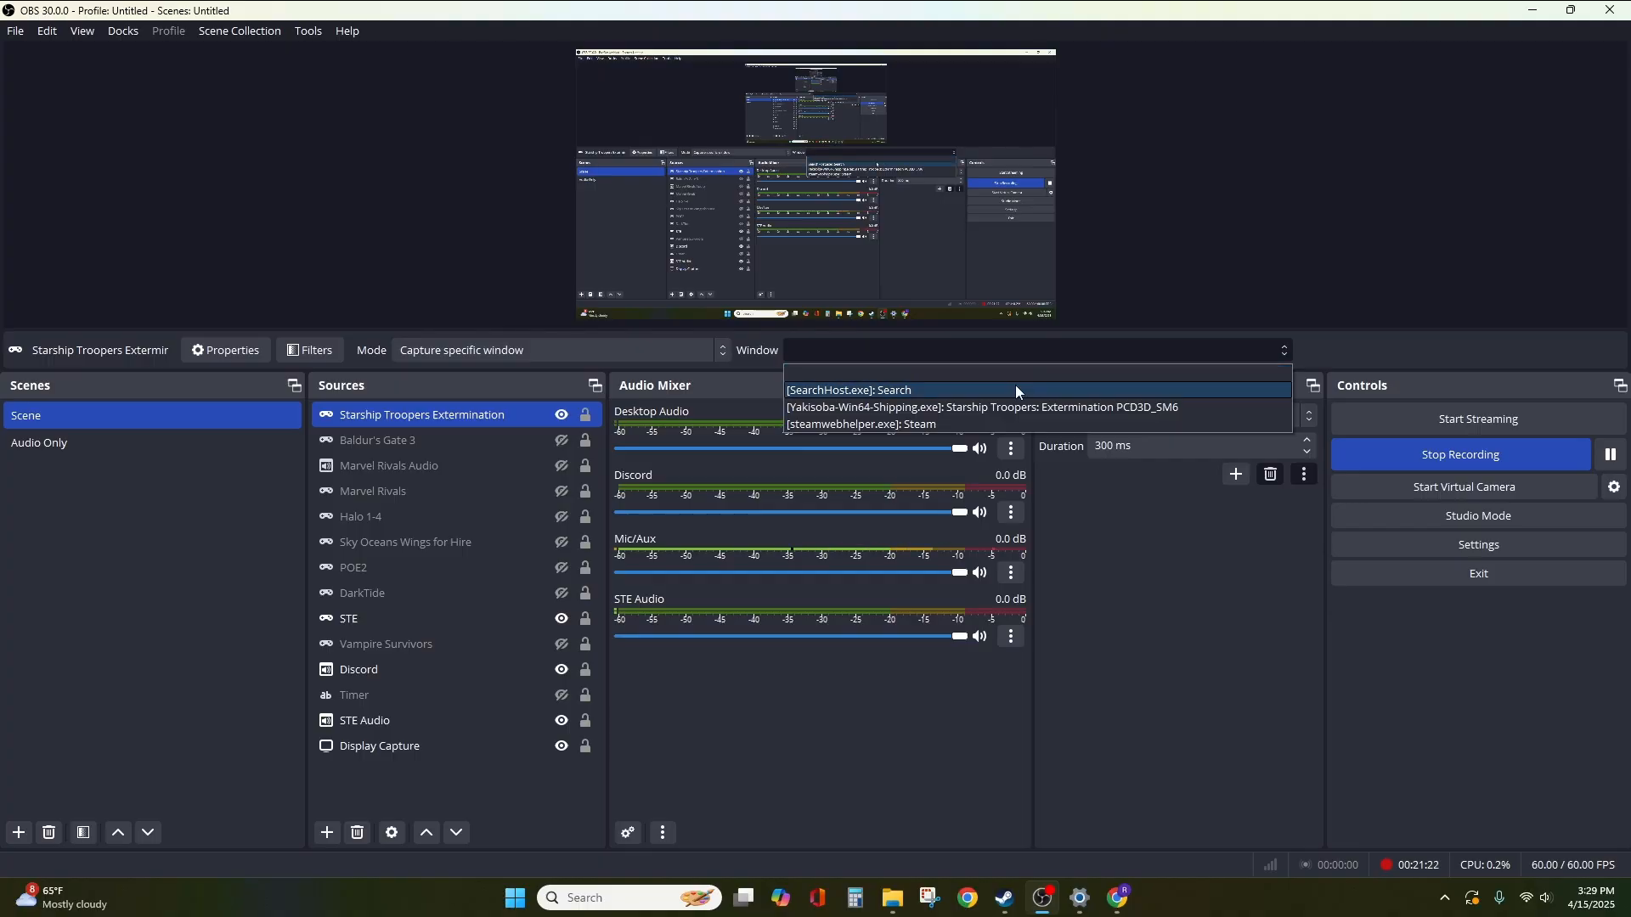
{"action": "left_click", "coordinate": [1322, 348]}
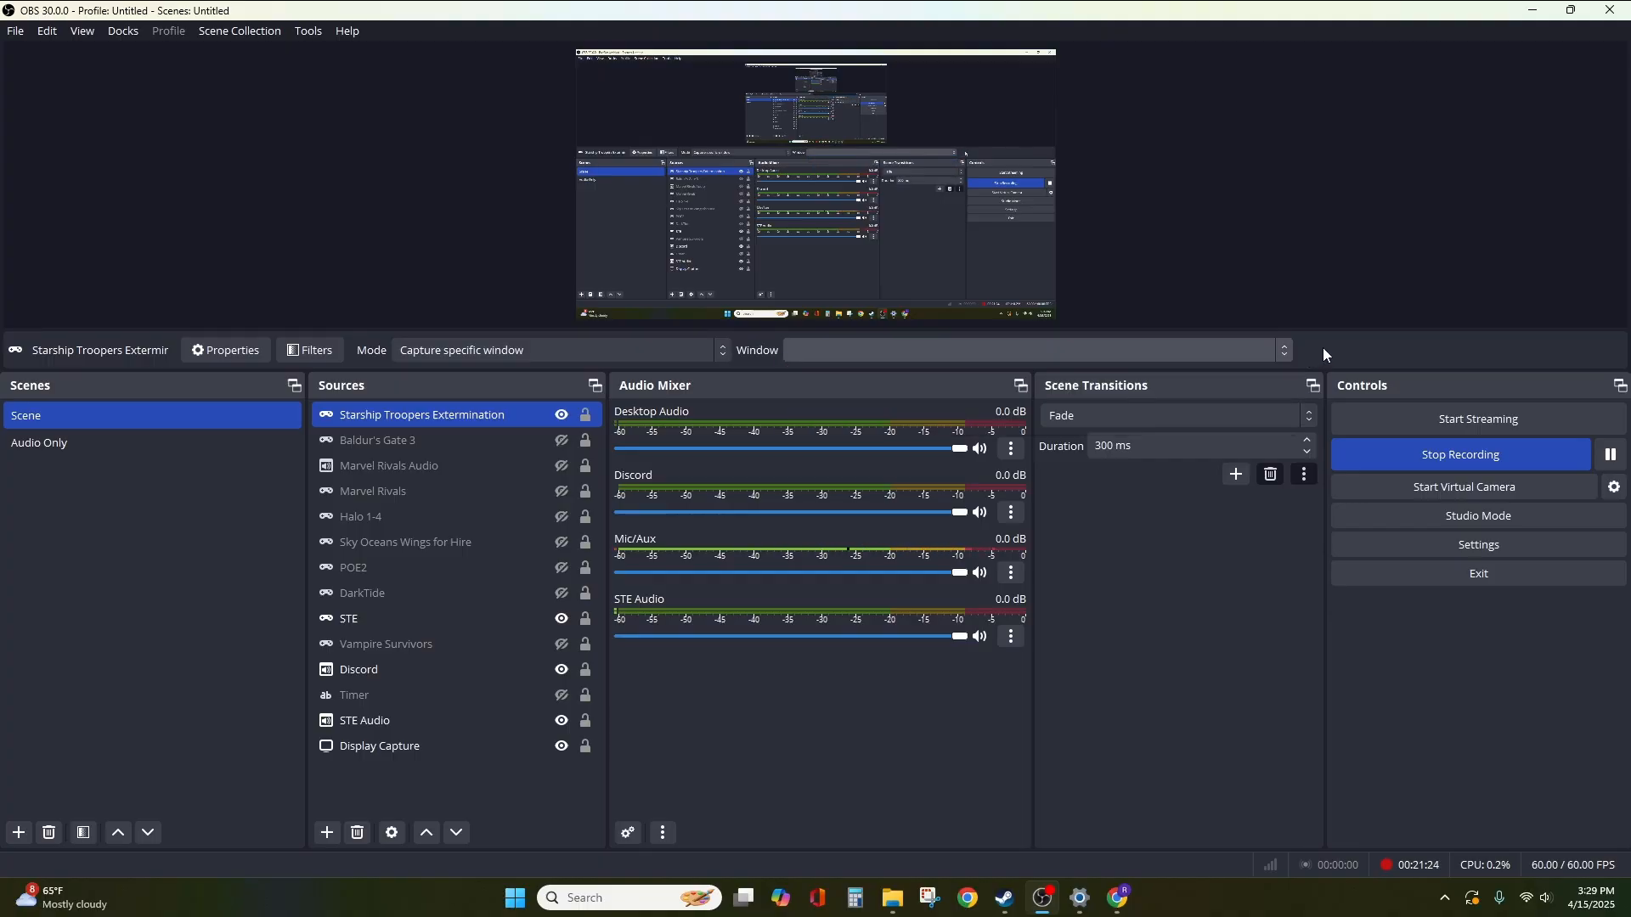
{"action": "right_click", "coordinate": [496, 416]}
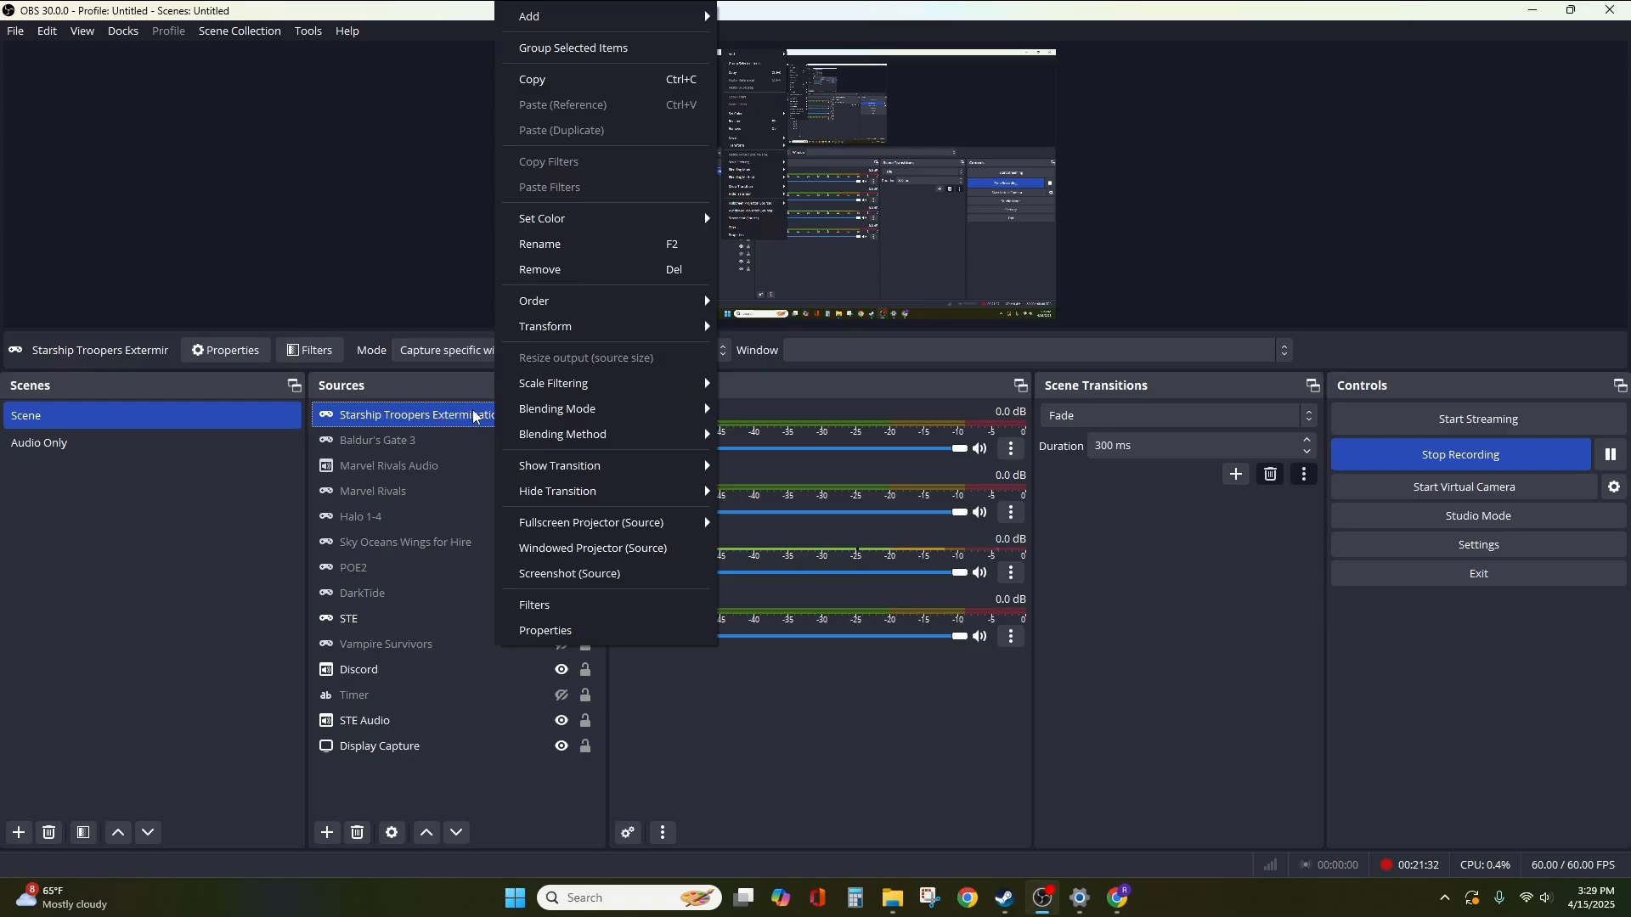
{"action": "left_click", "coordinate": [575, 630]}
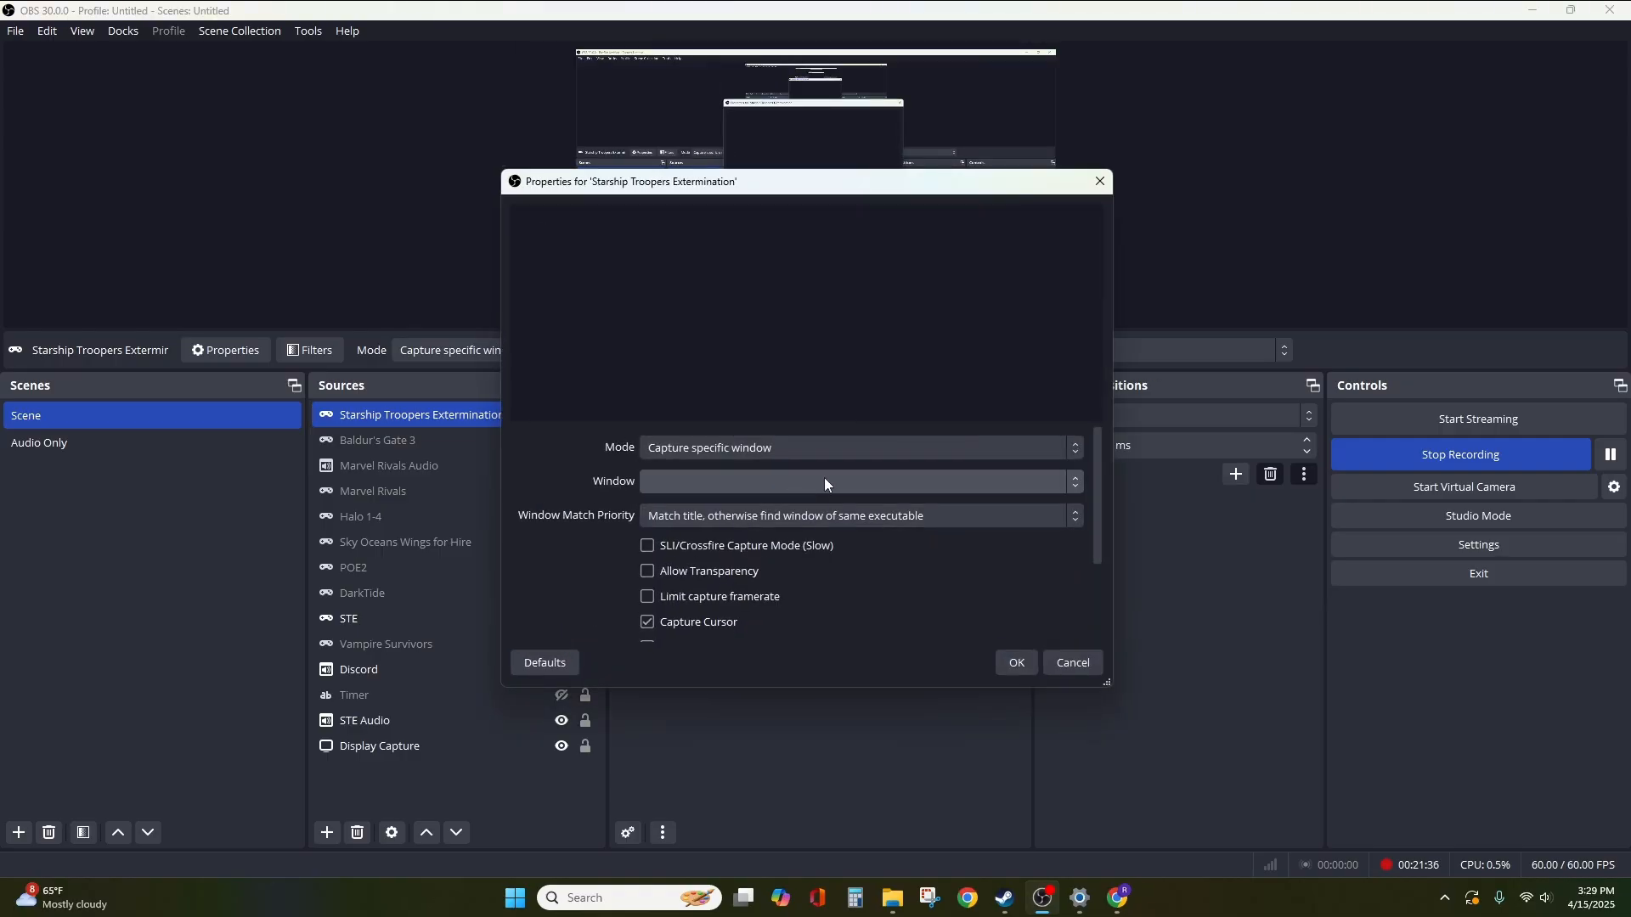
{"action": "left_click", "coordinate": [823, 452]}
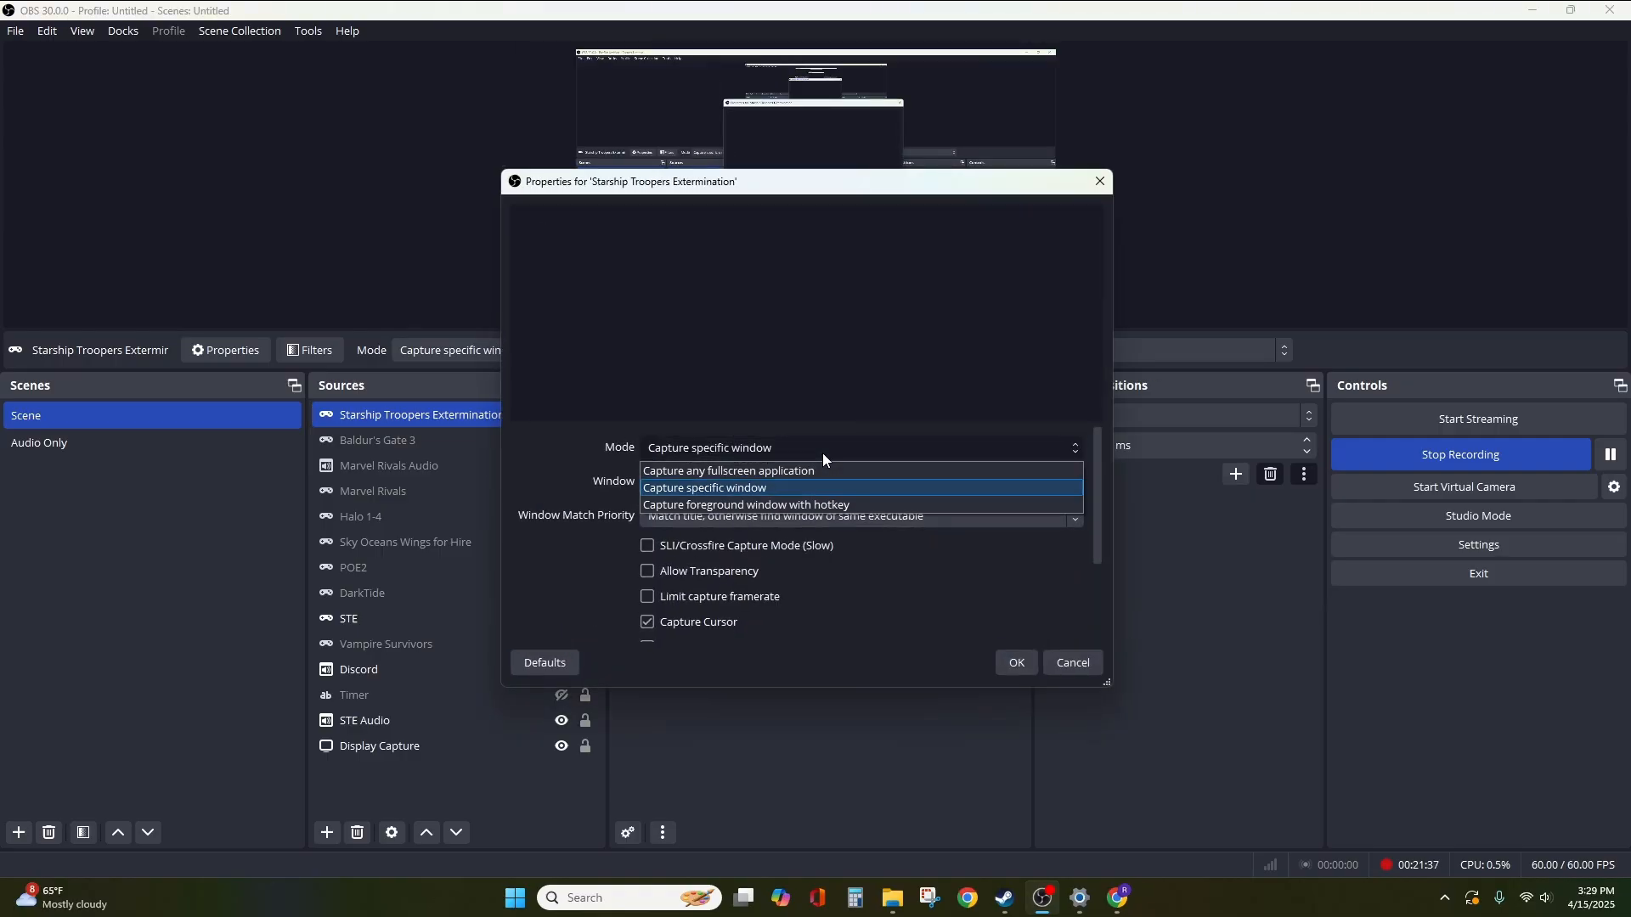
{"action": "left_click", "coordinate": [787, 487]}
{"action": "left_click", "coordinate": [673, 487]}
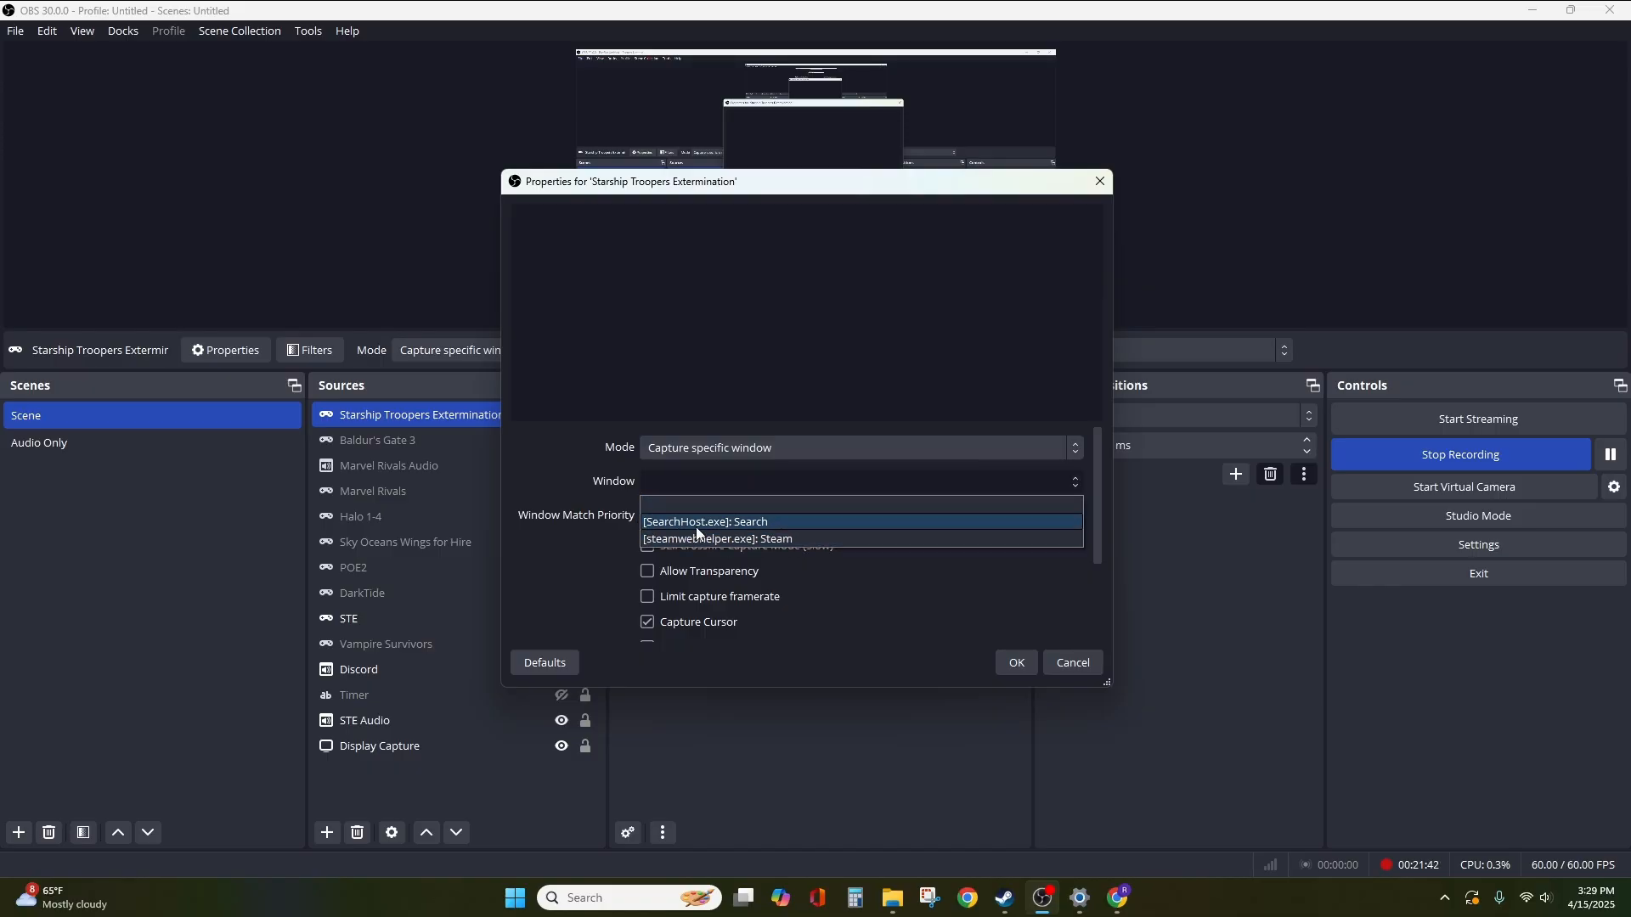
{"action": "left_click", "coordinate": [582, 482]}
{"action": "left_click", "coordinate": [1065, 663]}
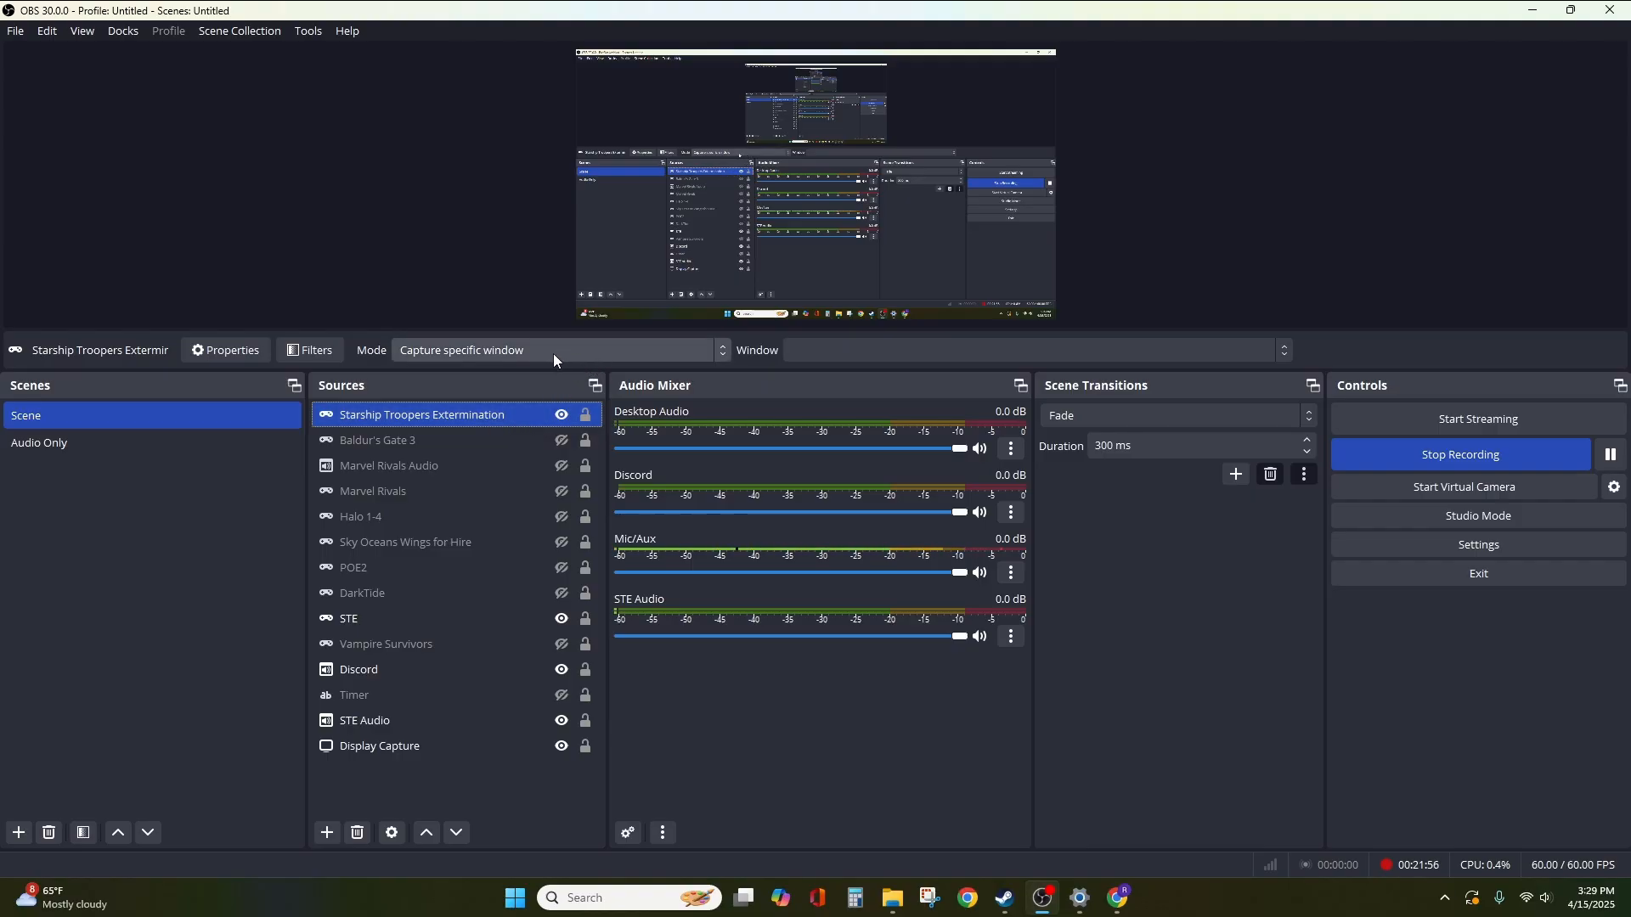
Examine the window choices of the Starship Troopers Extermination source and the capture properties of the STE source, closing them without saving.
{"action": "left_click", "coordinate": [840, 352]}
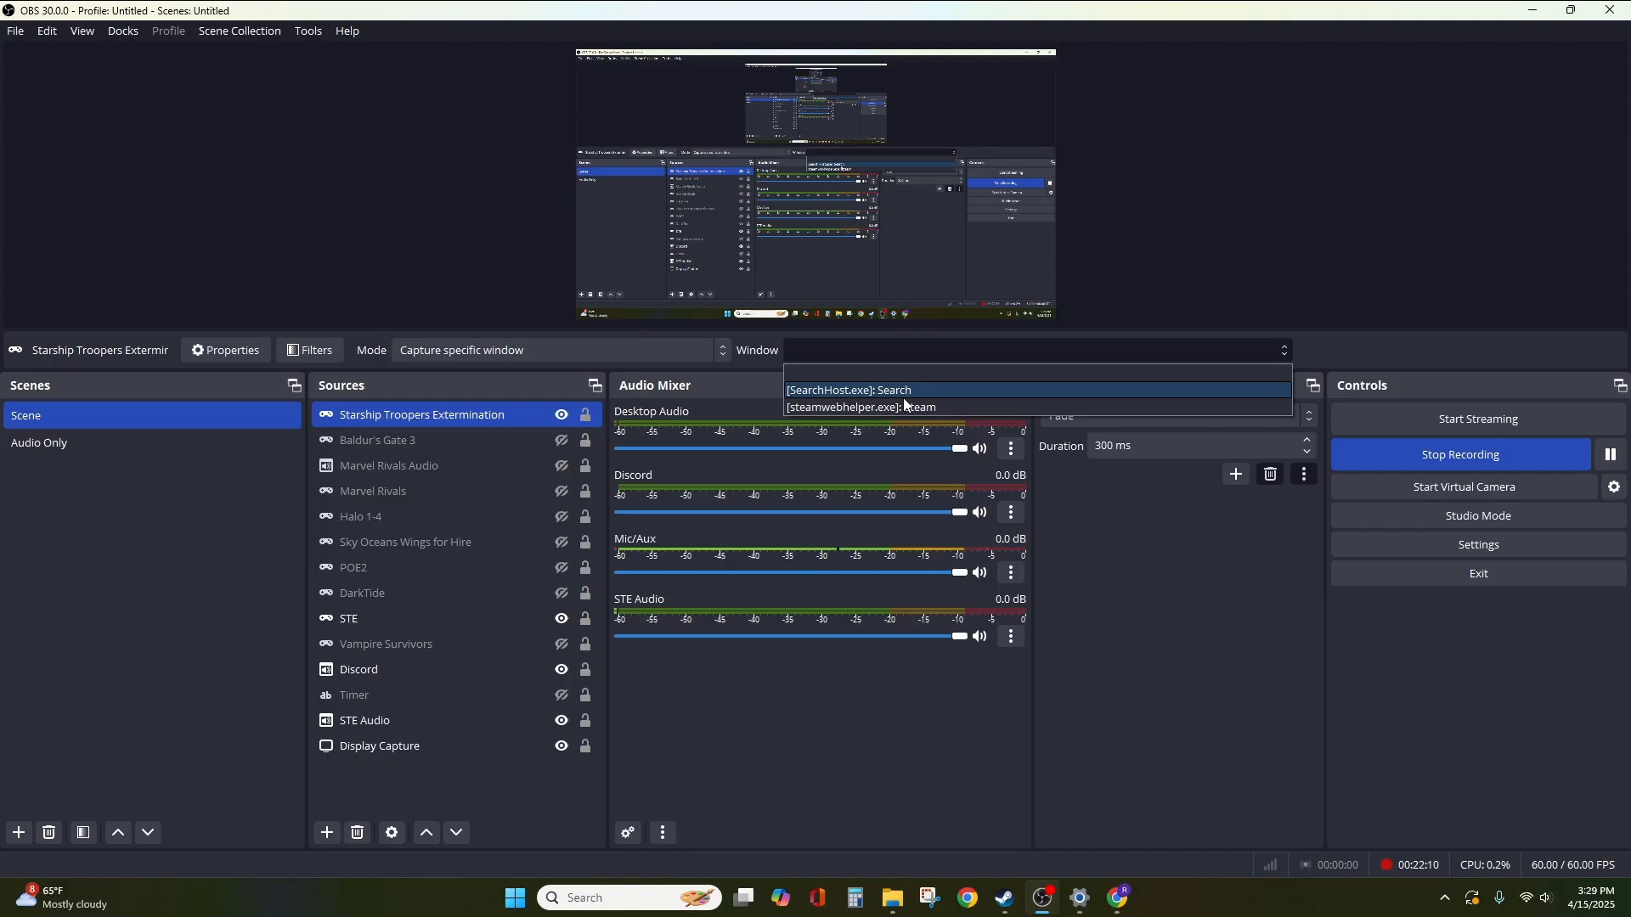
{"action": "left_click", "coordinate": [417, 777]}
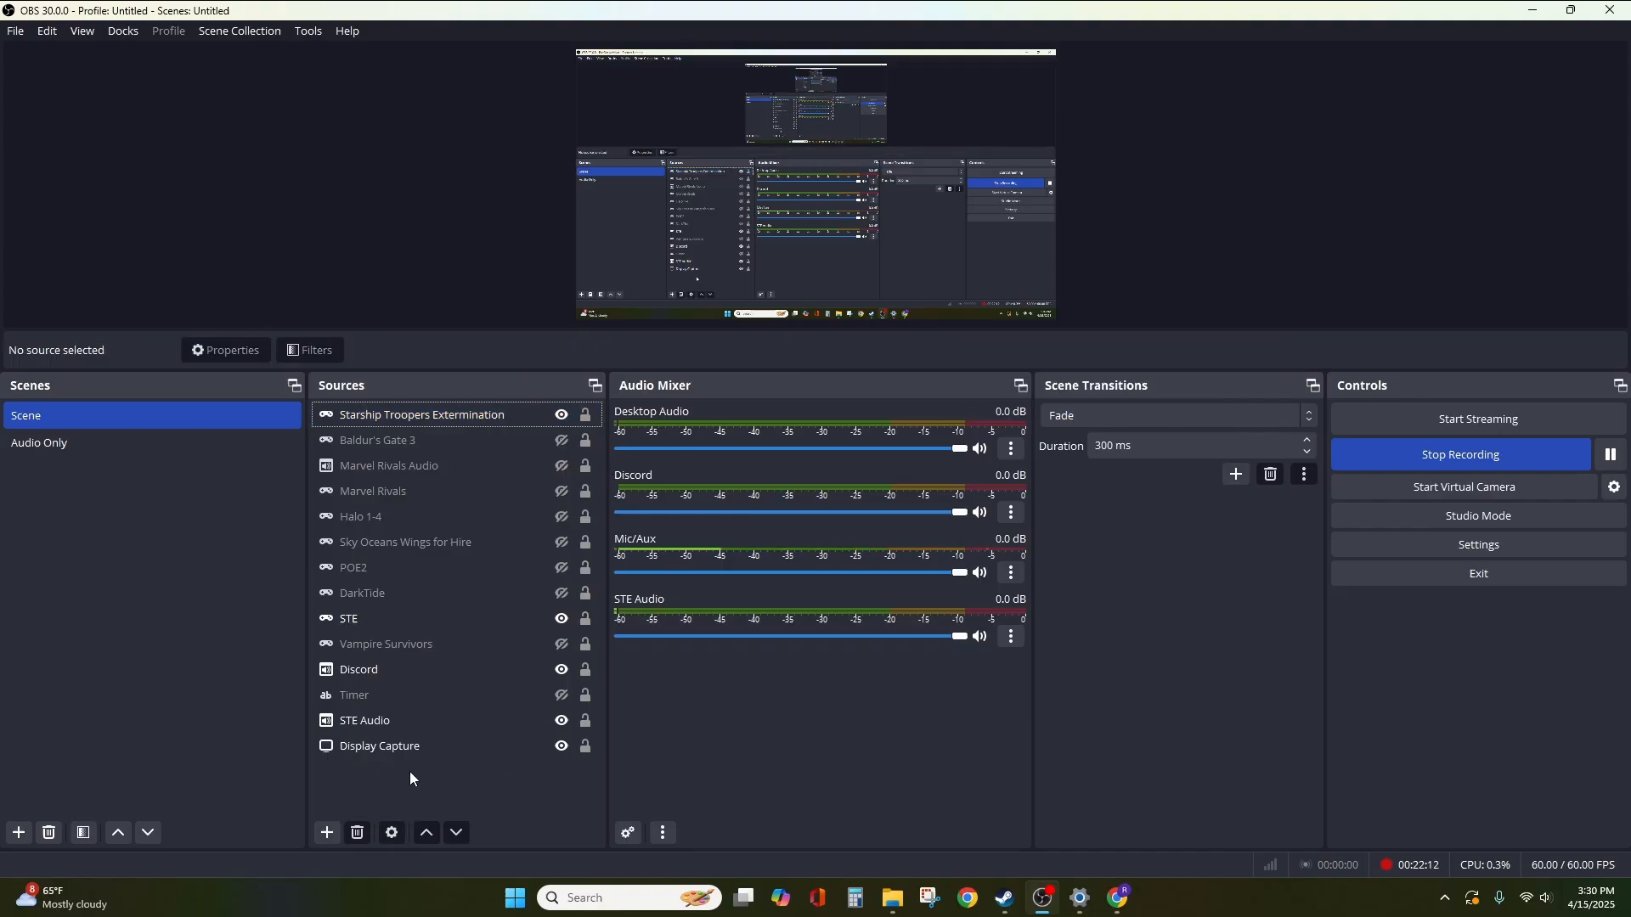
{"action": "left_click", "coordinate": [389, 616]}
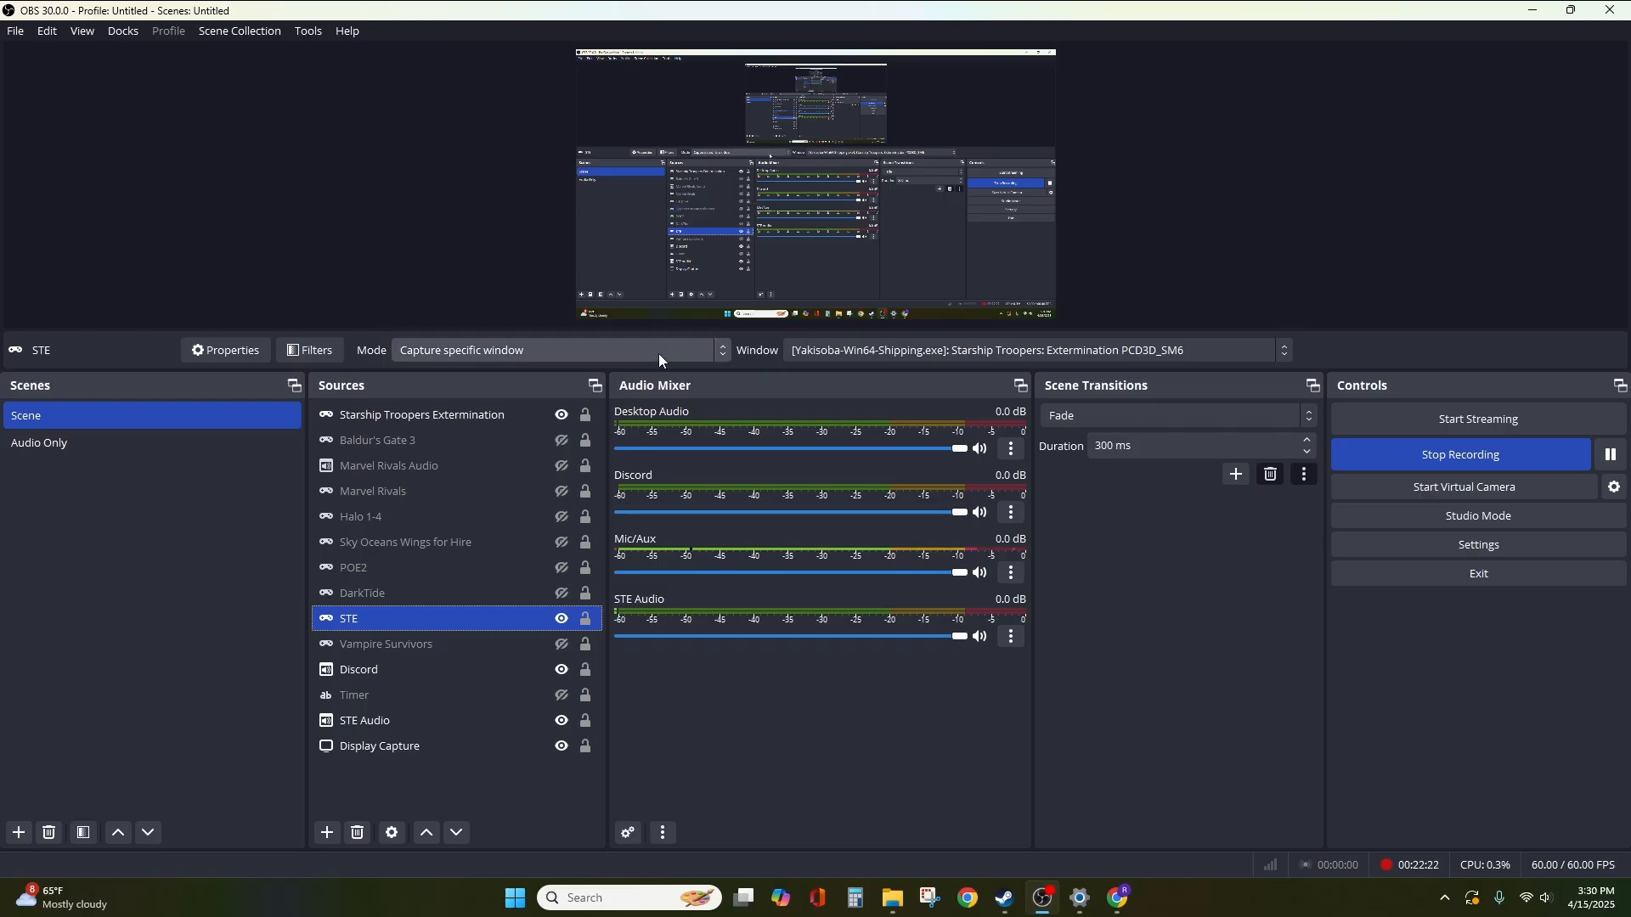
{"action": "right_click", "coordinate": [481, 620]}
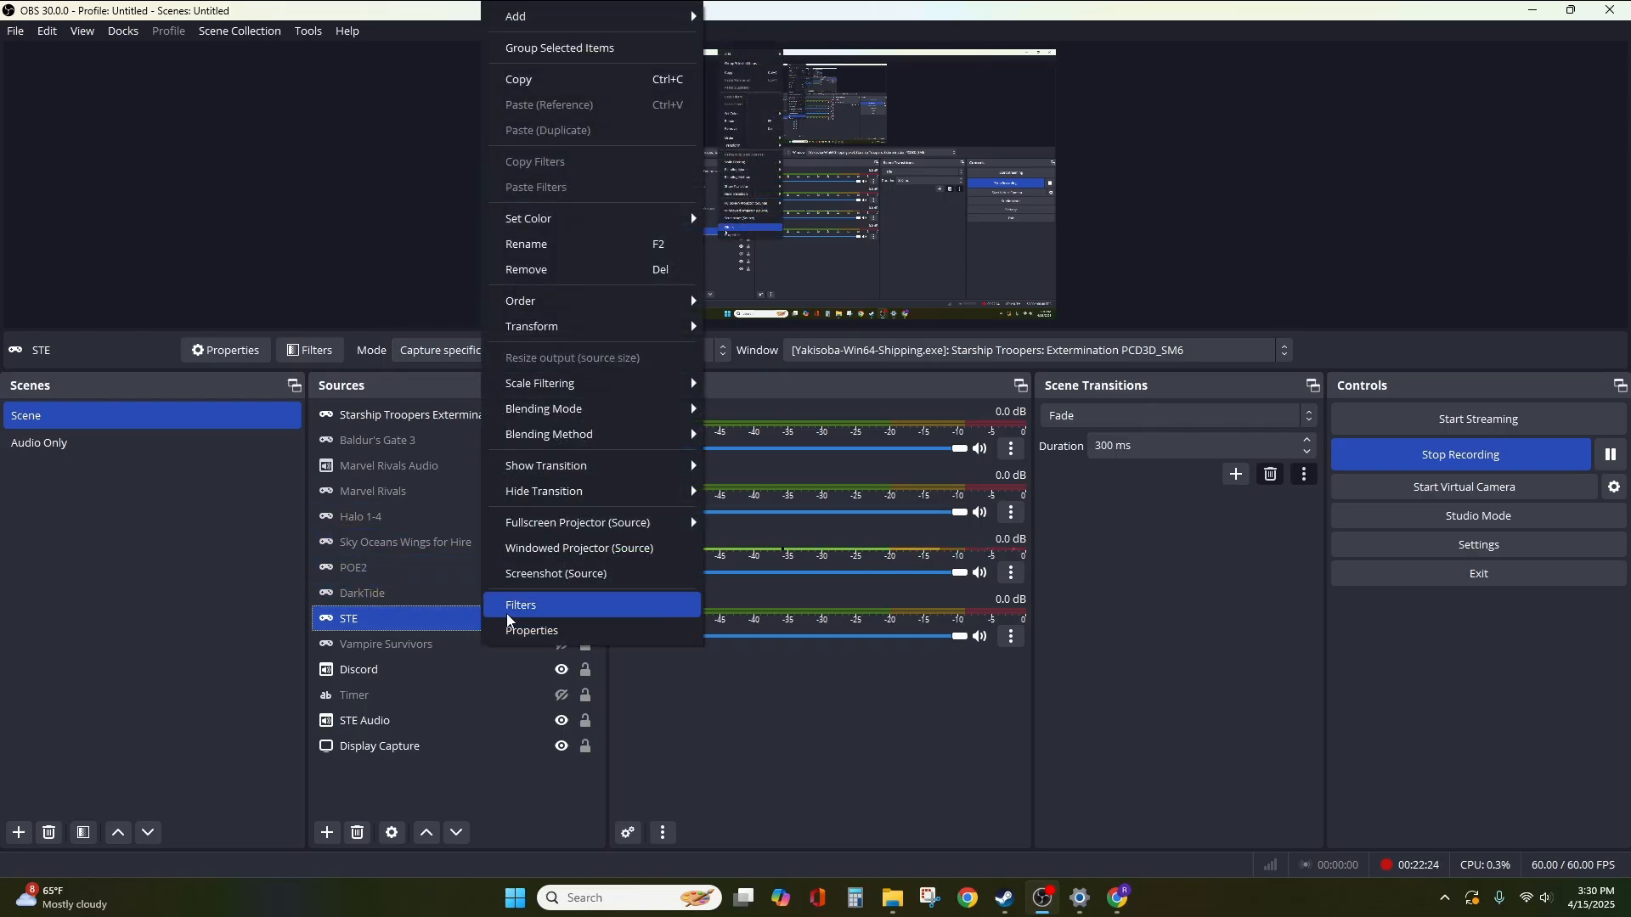
{"action": "left_click", "coordinate": [503, 624]}
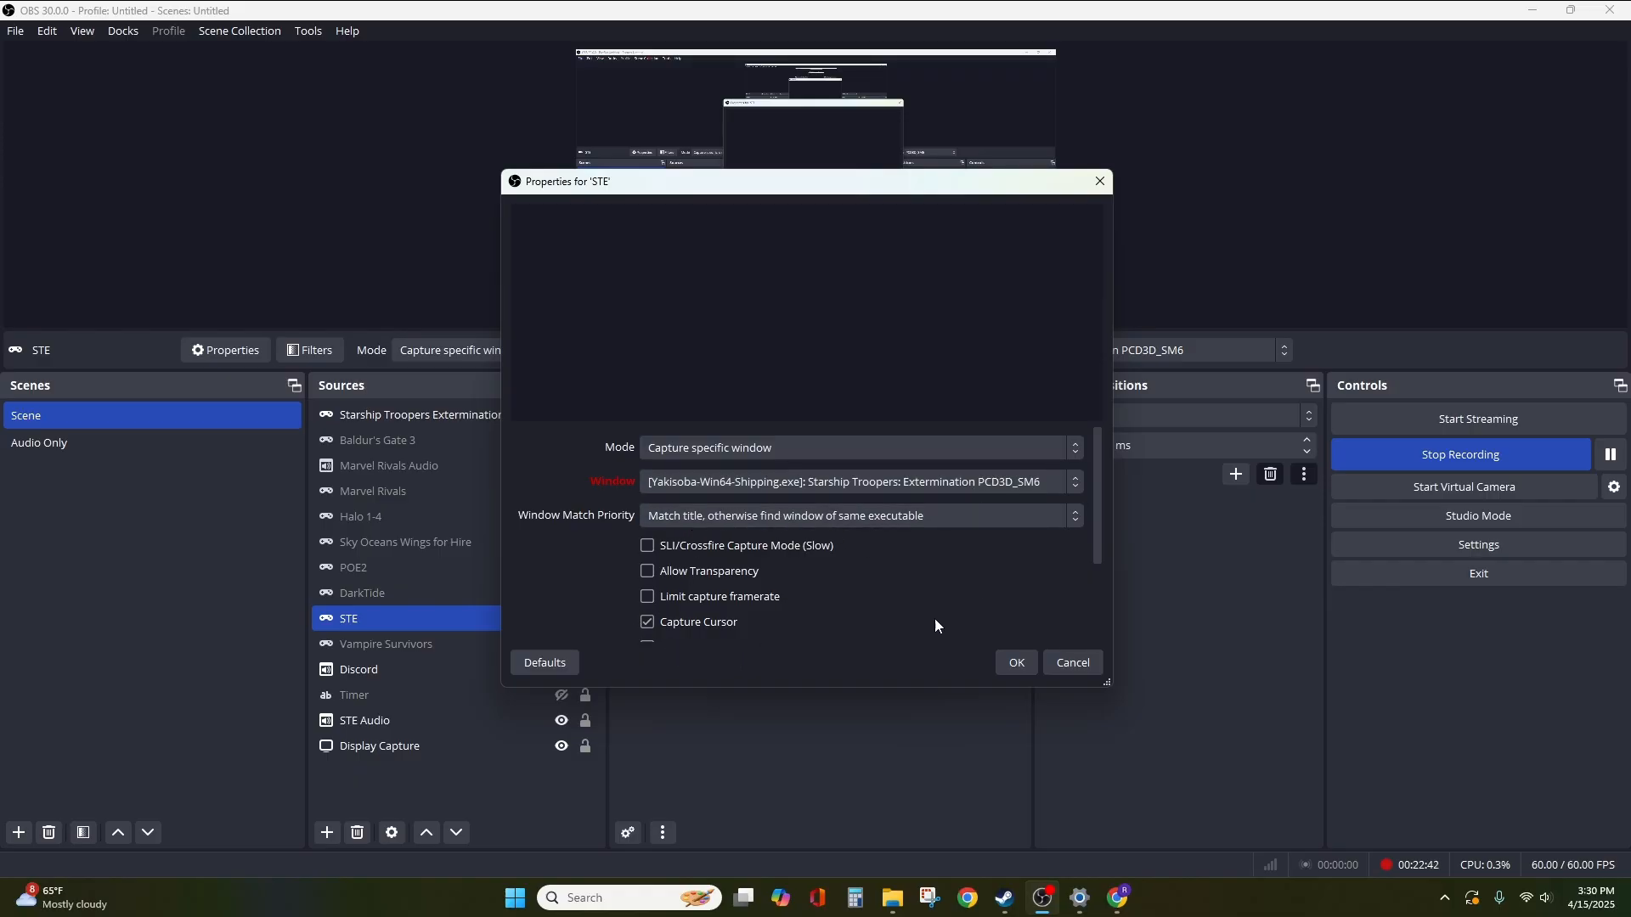
{"action": "left_click", "coordinate": [1074, 665]}
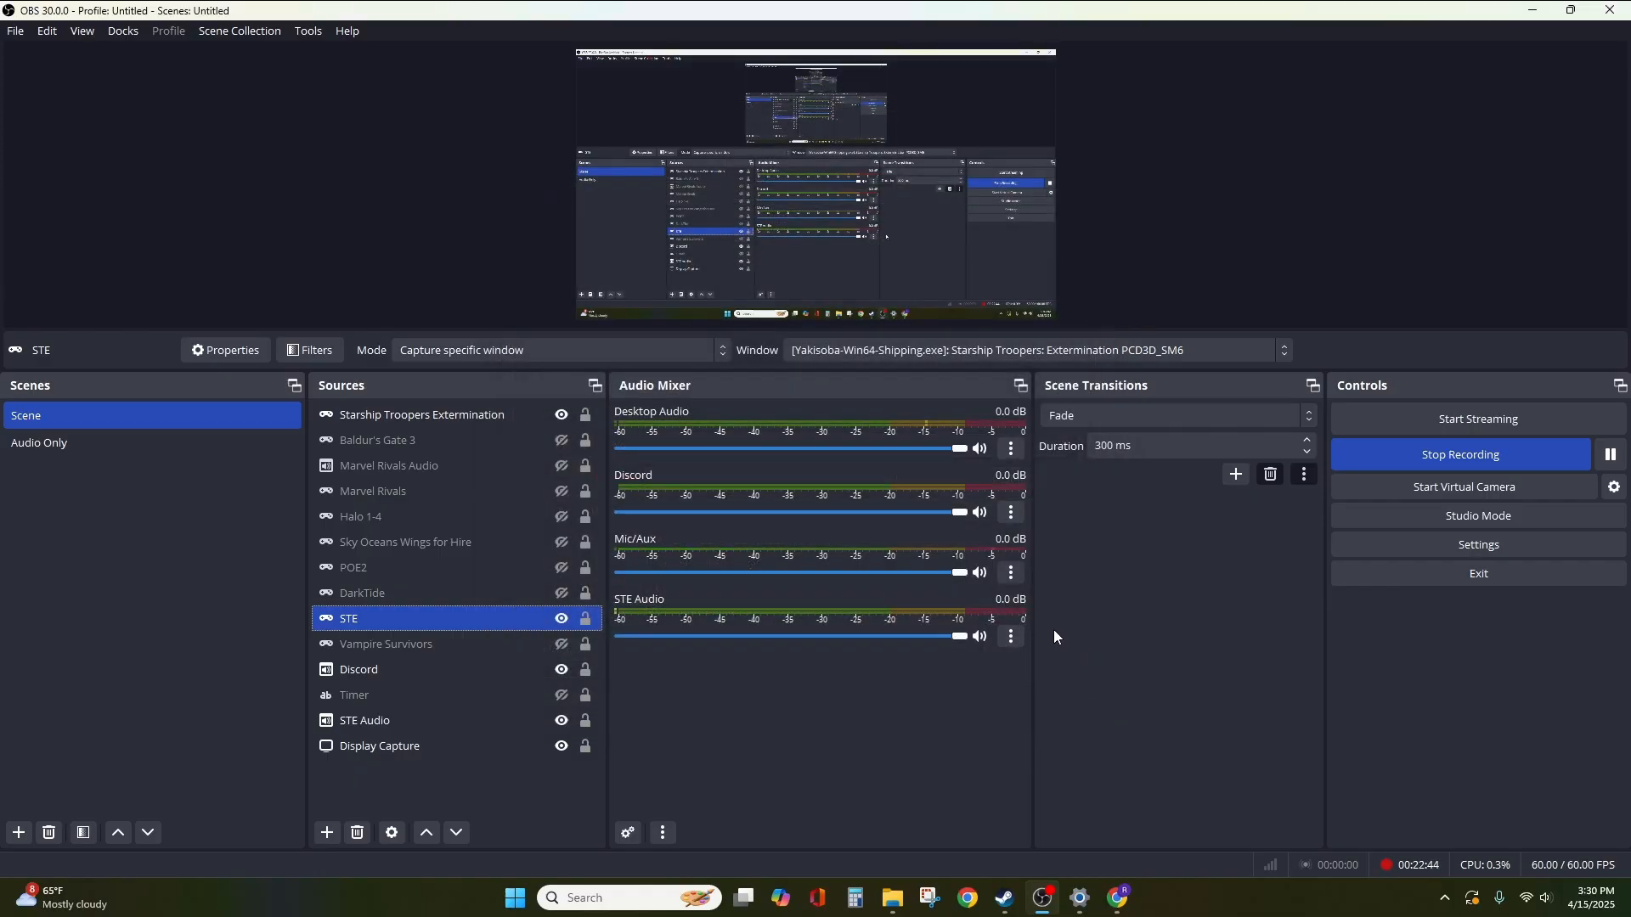
Remove the Starship Troopers Extermination source from the scene.
{"action": "right_click", "coordinate": [518, 416]}
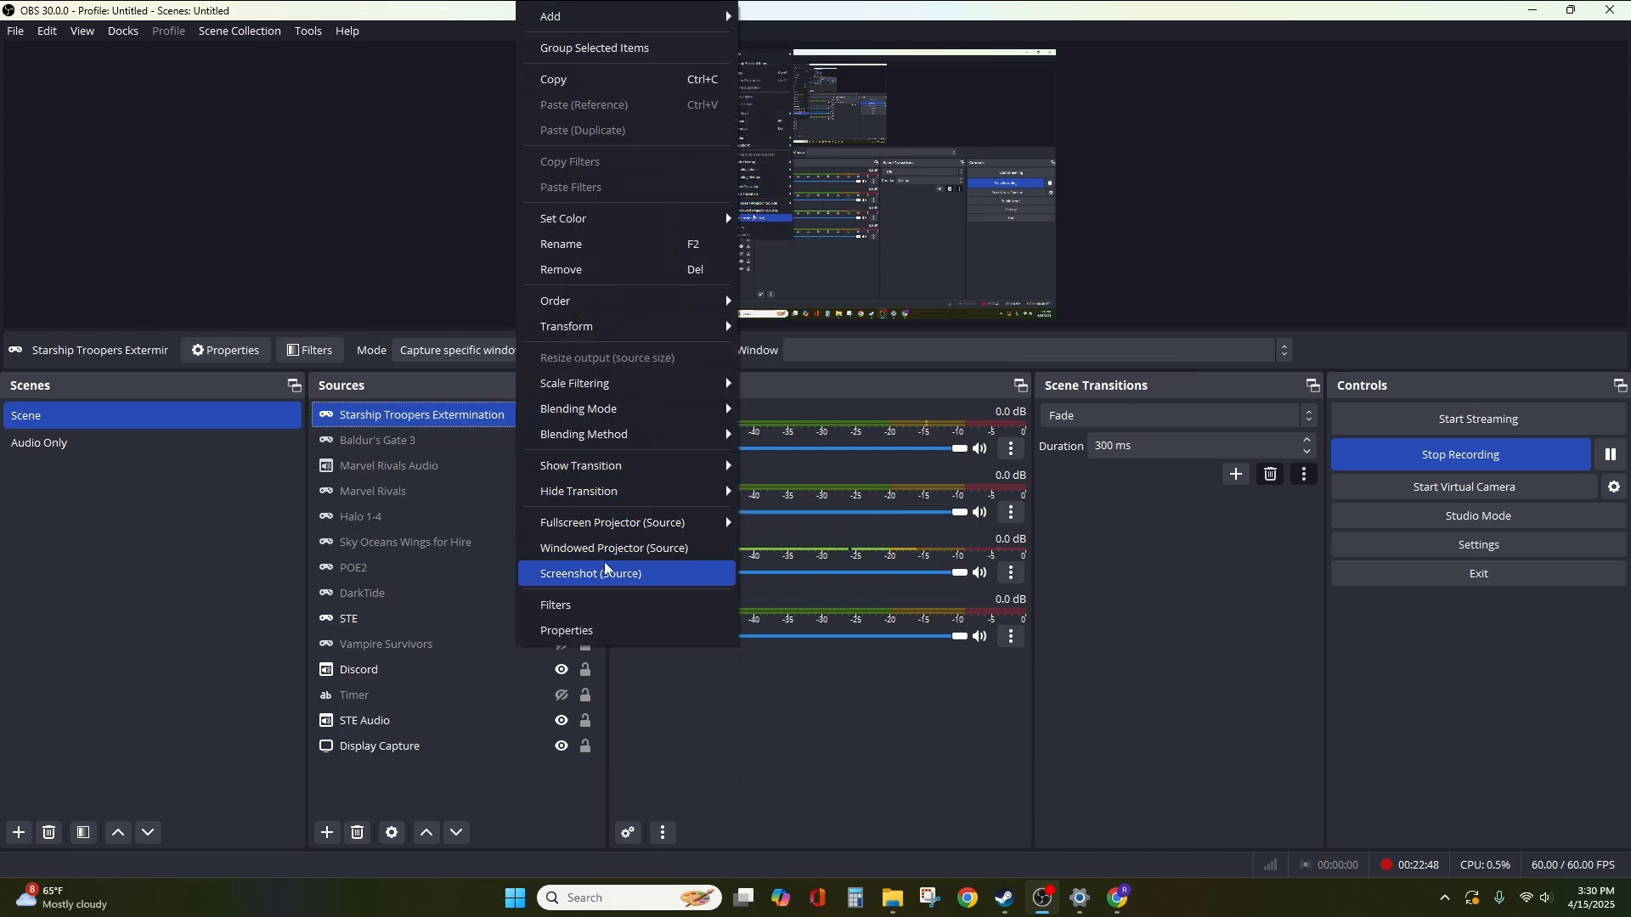
{"action": "right_click", "coordinate": [464, 416]}
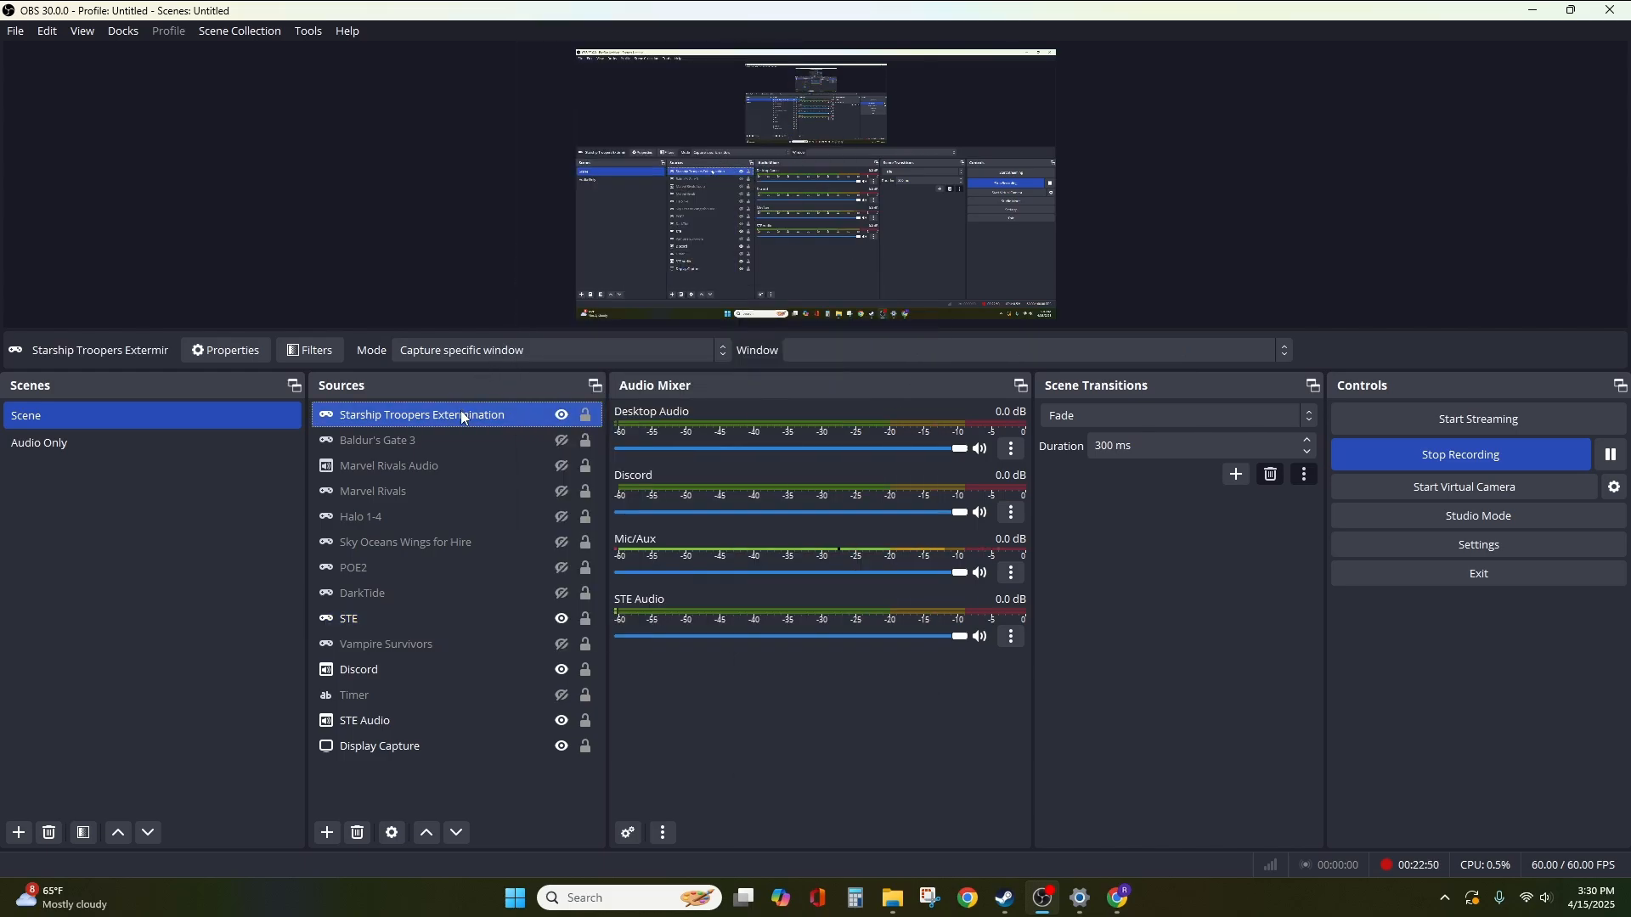
{"action": "right_click", "coordinate": [464, 416]}
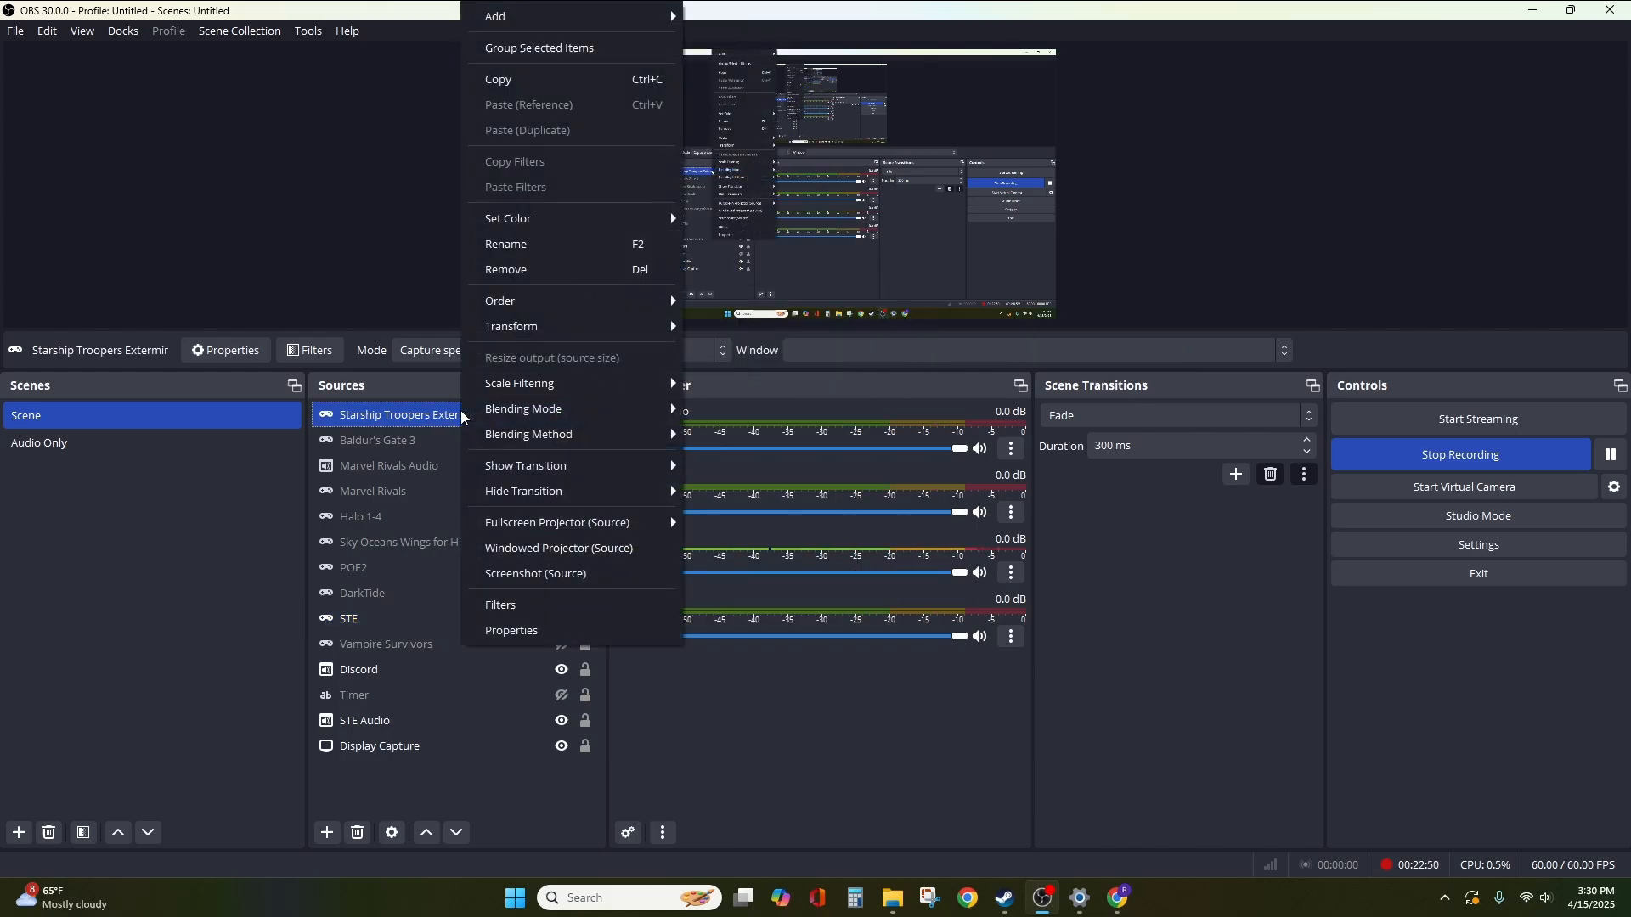
{"action": "left_click", "coordinate": [587, 270]}
{"action": "left_click", "coordinate": [917, 461]}
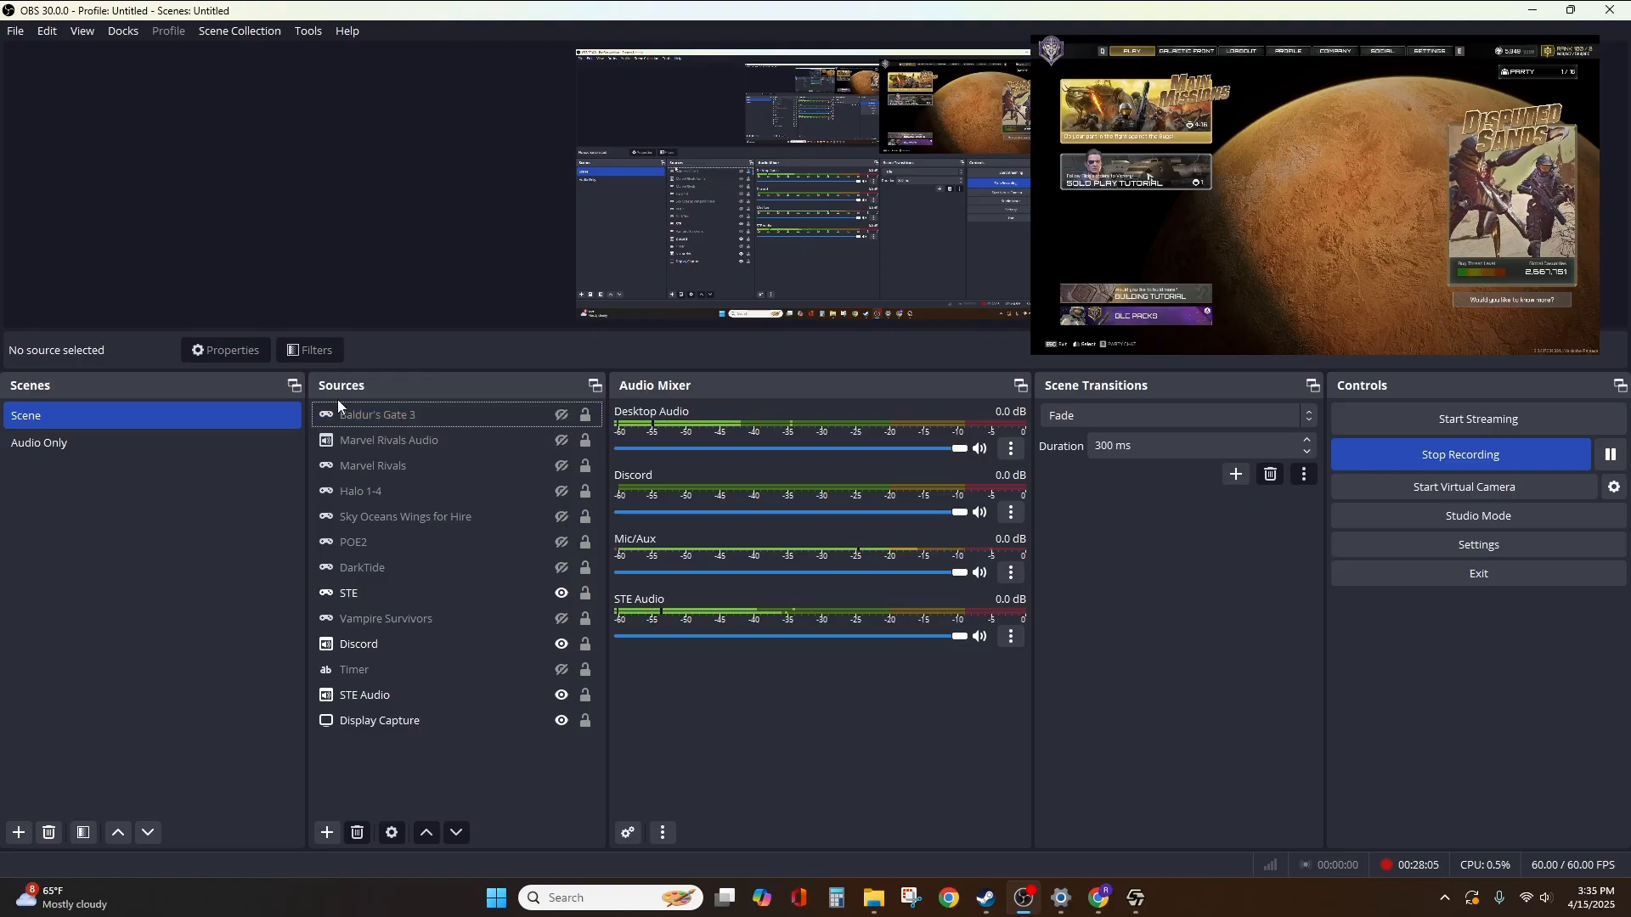
Add a new visible Game Capture source to the scene under its default name.
{"action": "left_click", "coordinate": [320, 836]}
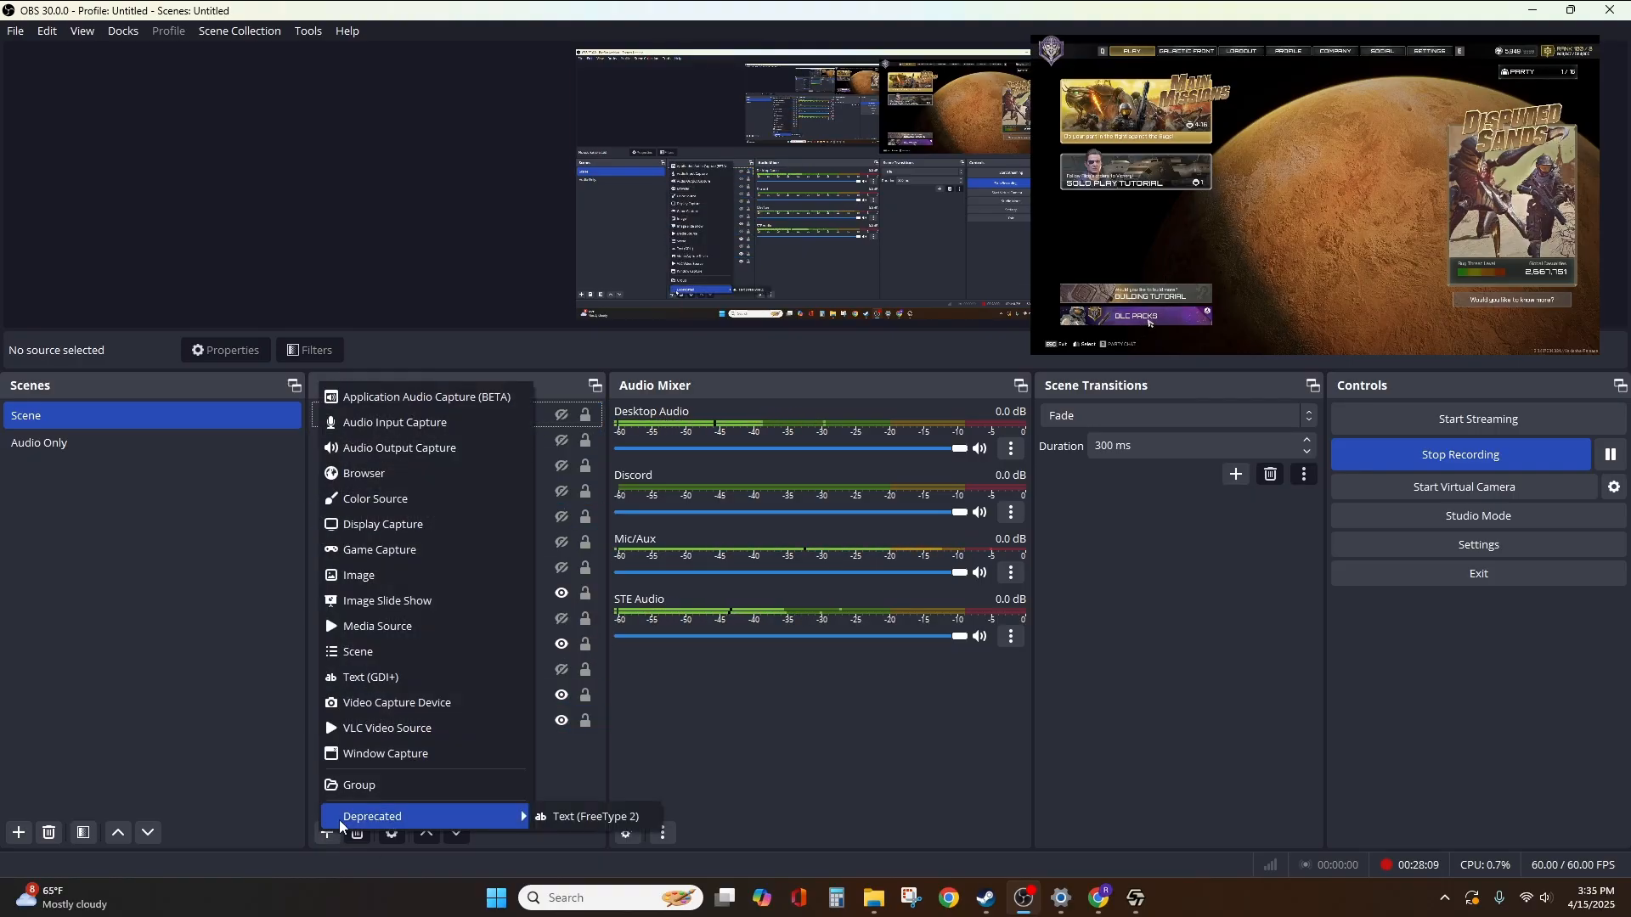
{"action": "left_click", "coordinate": [450, 549]}
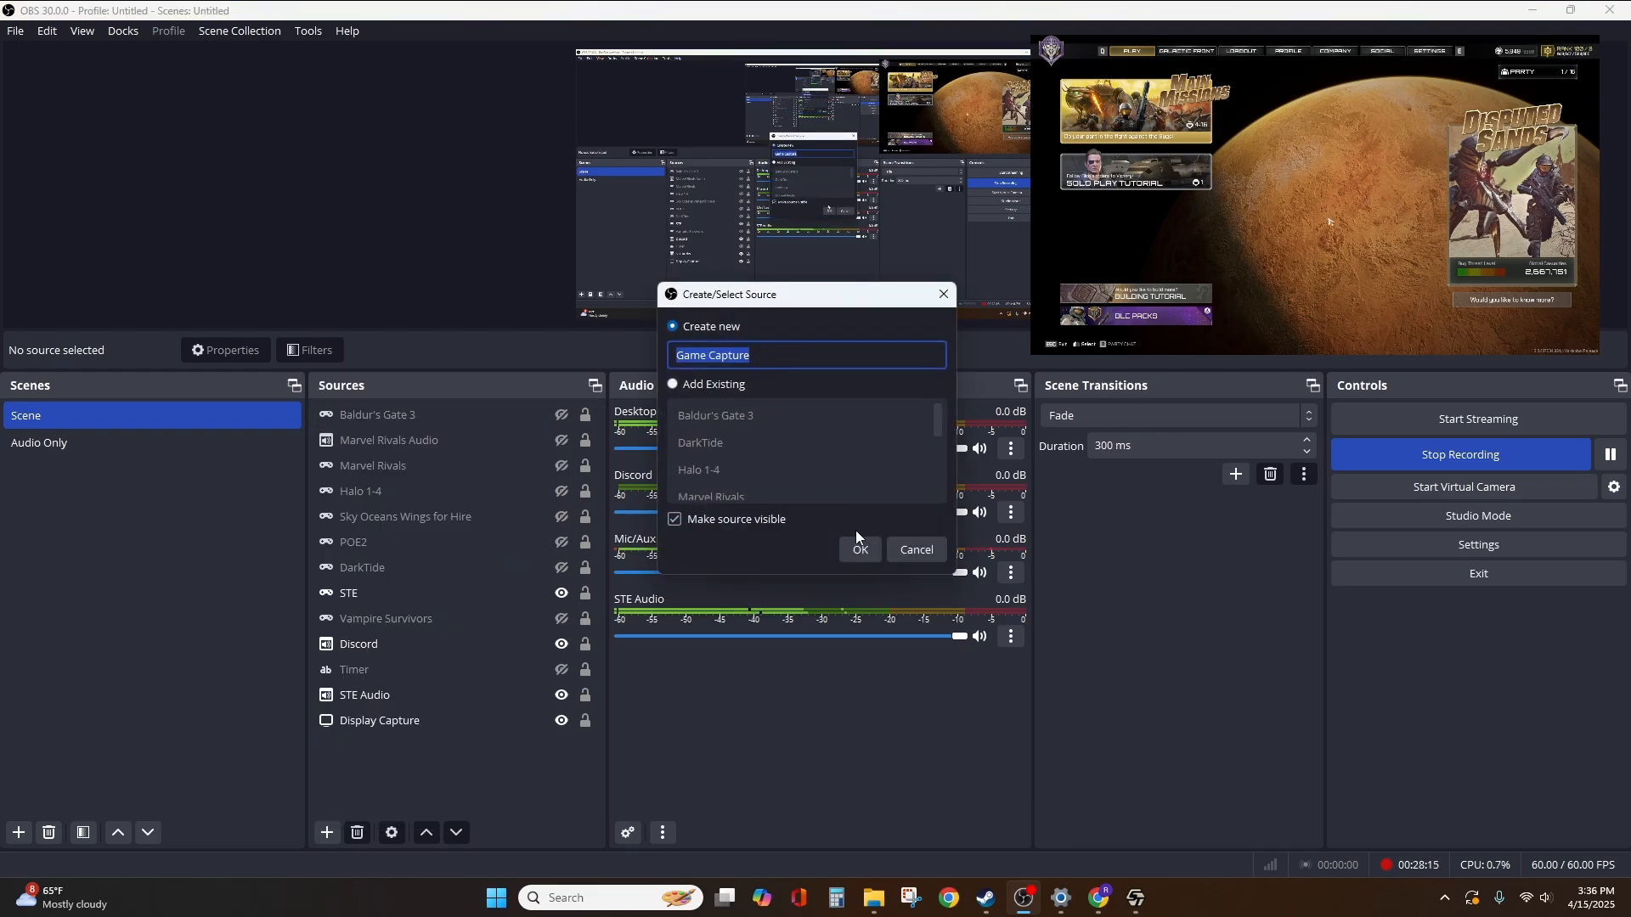
{"action": "left_click", "coordinate": [870, 555]}
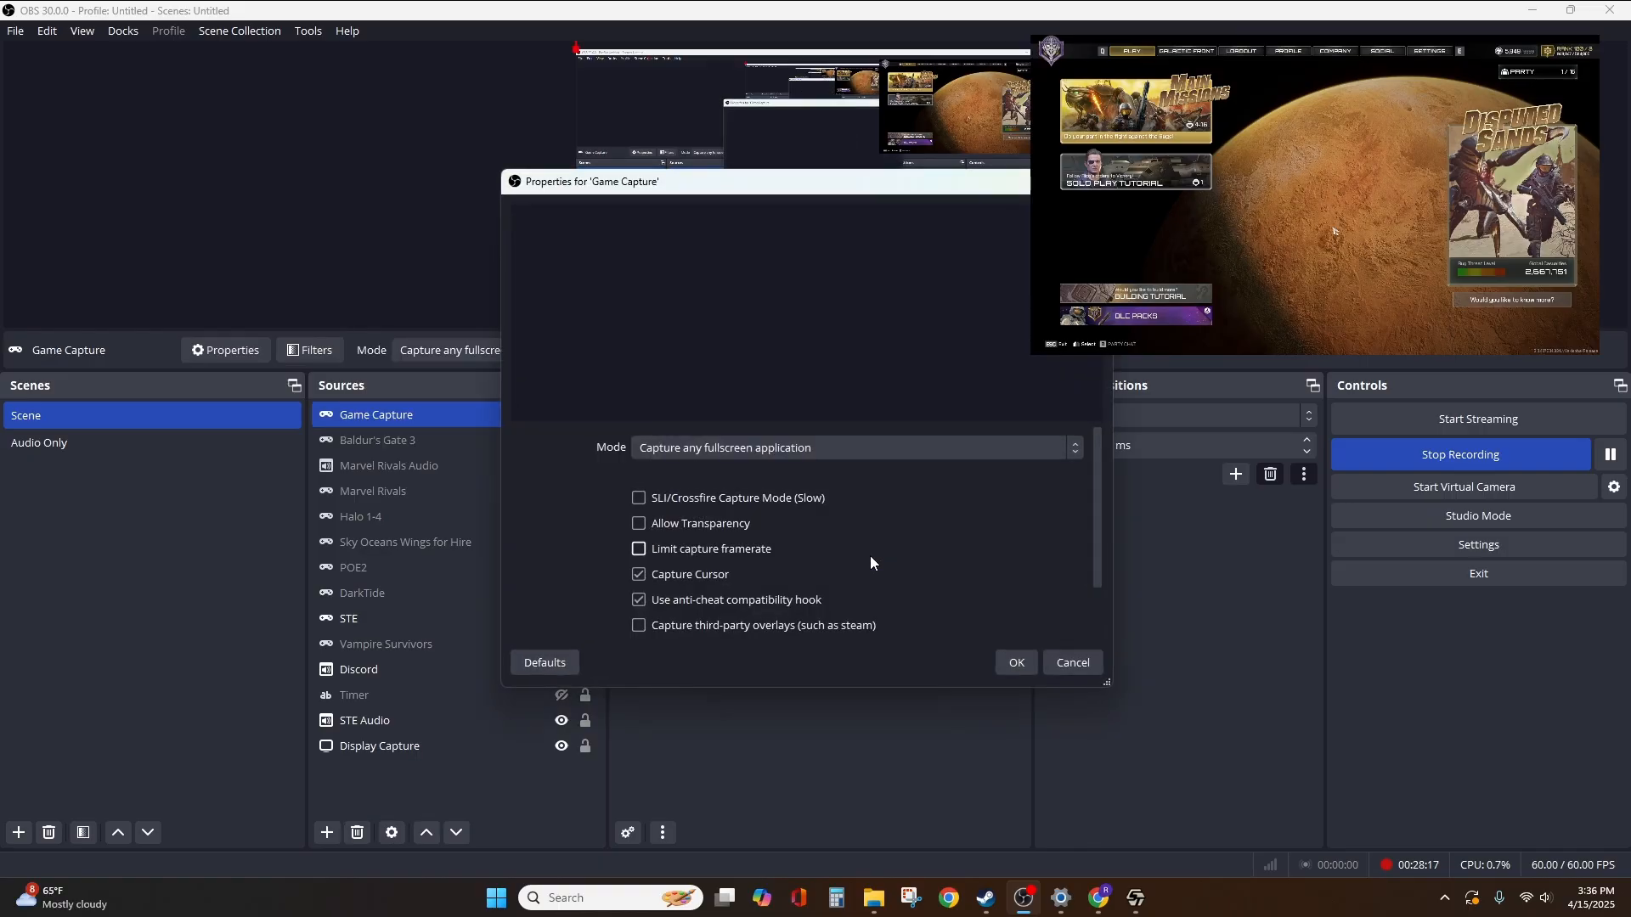
Enlarge the STE capture to fill the canvas, and shrink it back to a small picture in the canvas's upper-right area.
{"action": "left_click_drag", "start_coordinate": [915, 193], "coordinate": [631, 152]}
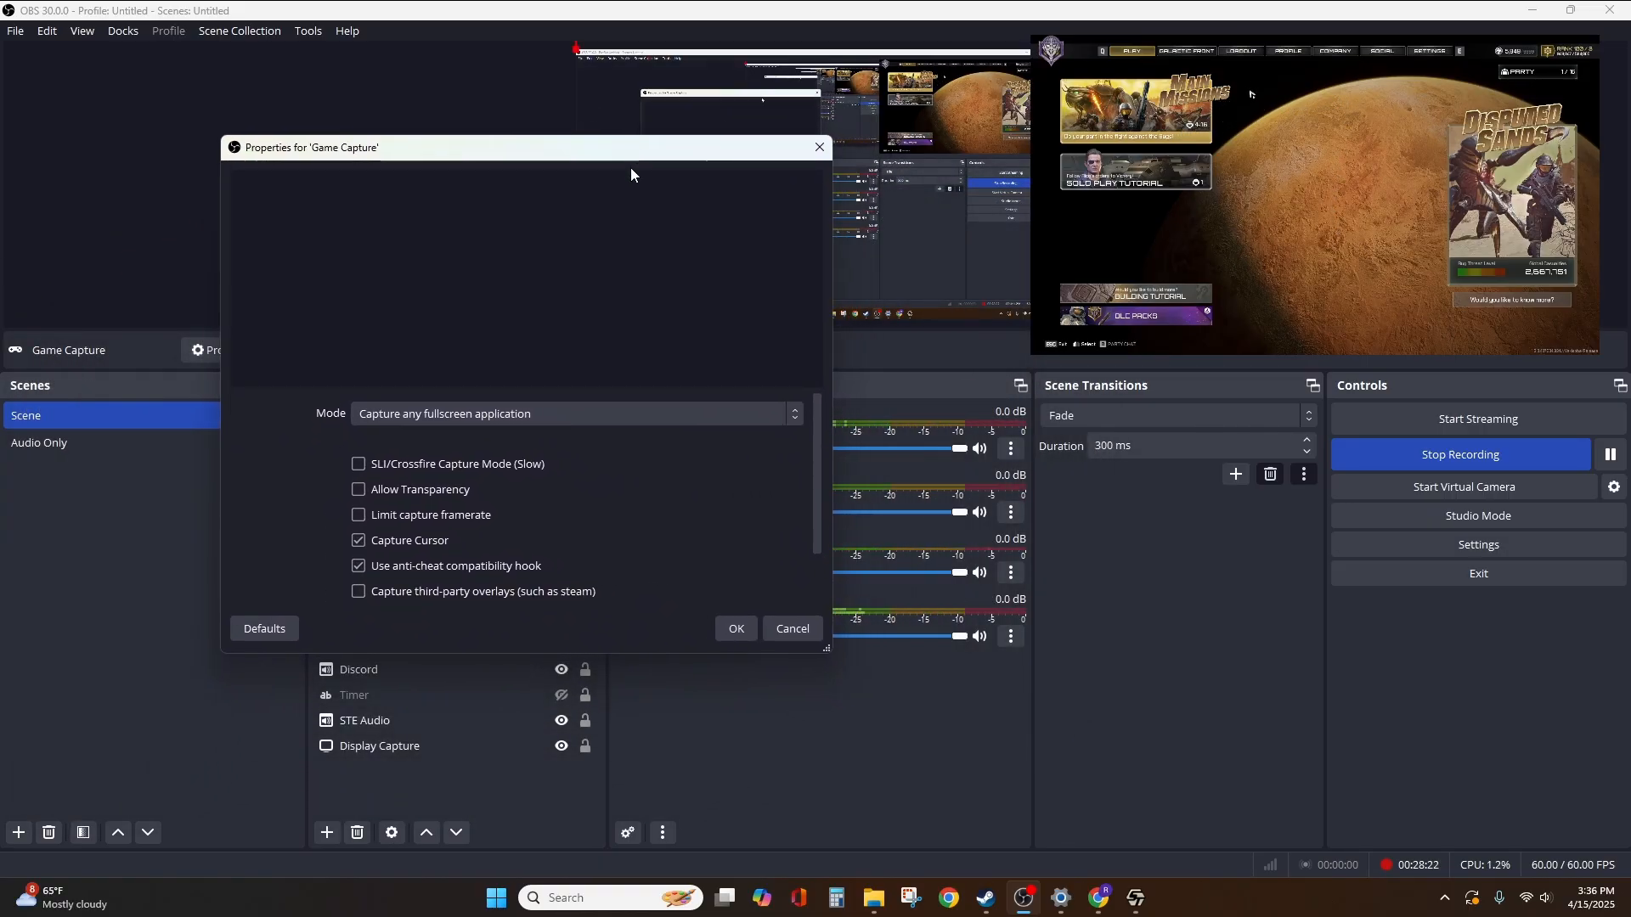
{"action": "left_click", "coordinate": [1001, 124]}
{"action": "left_click_drag", "start_coordinate": [982, 122], "coordinate": [419, 346]}
{"action": "left_click_drag", "start_coordinate": [741, 143], "coordinate": [1050, 301]}
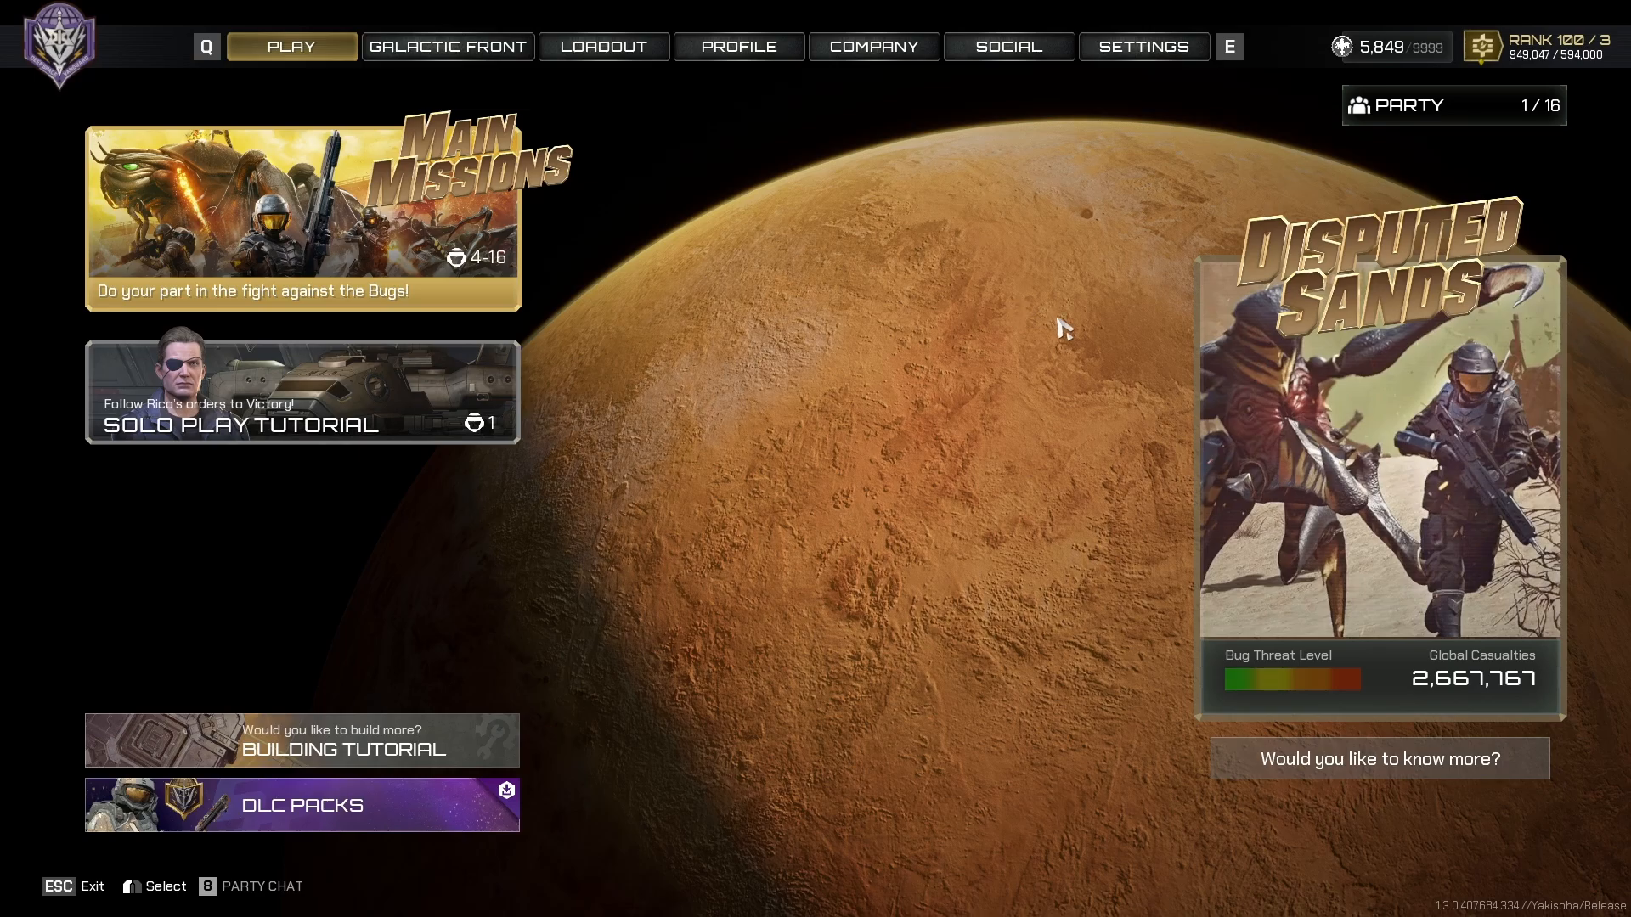
{"action": "left_click_drag", "start_coordinate": [1058, 318], "coordinate": [971, 104]}
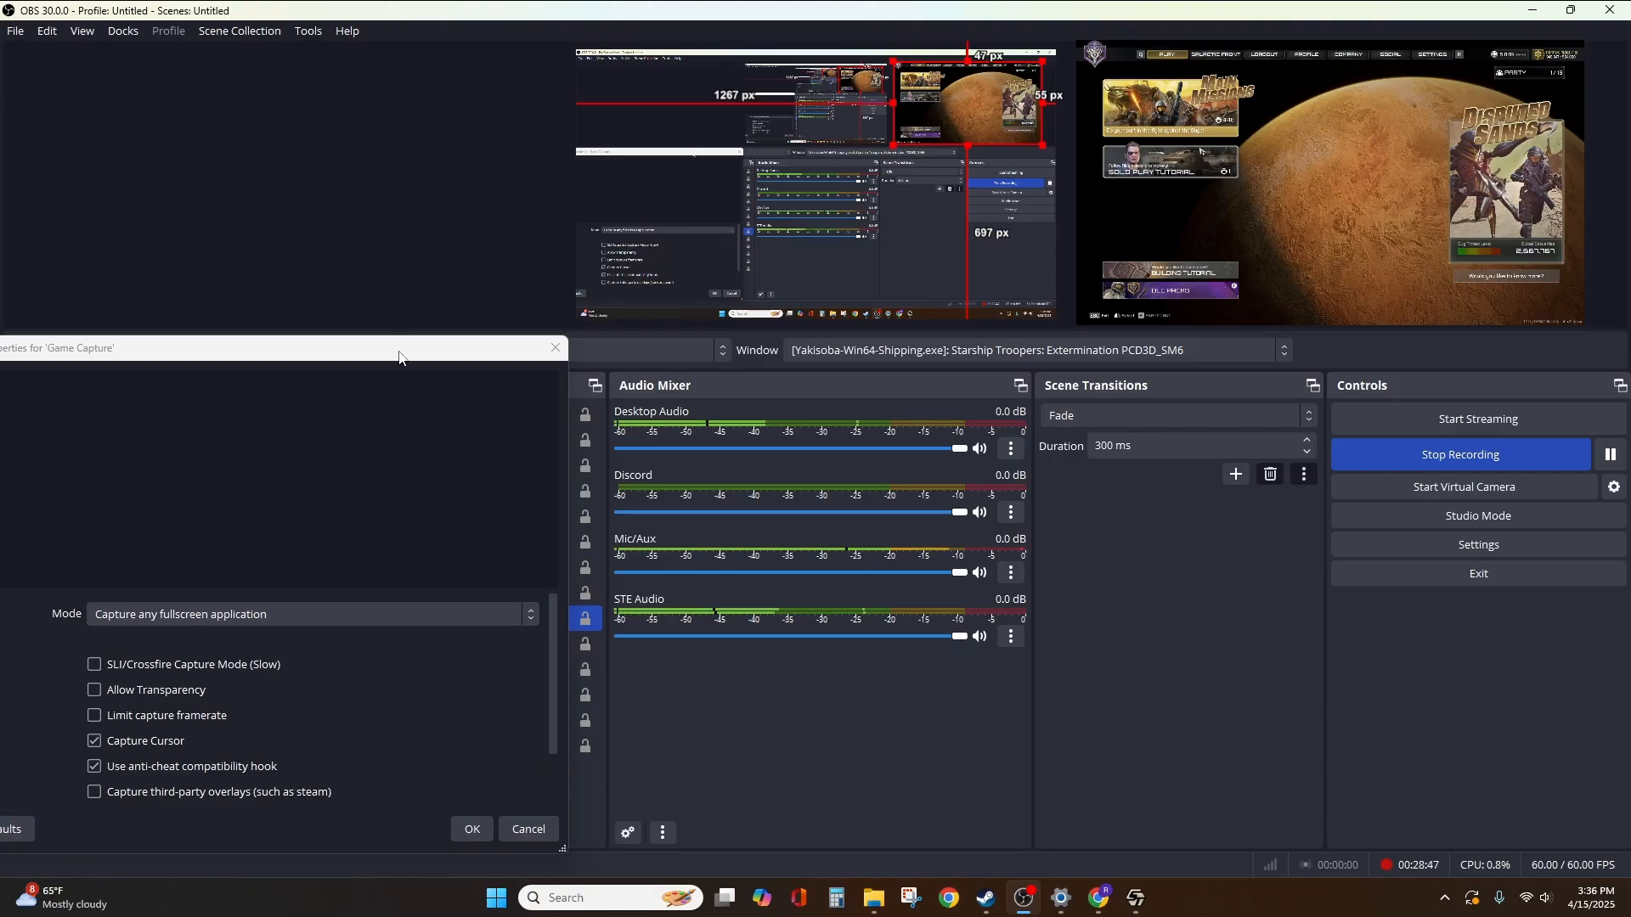
{"action": "left_click_drag", "start_coordinate": [399, 350], "coordinate": [668, 168]}
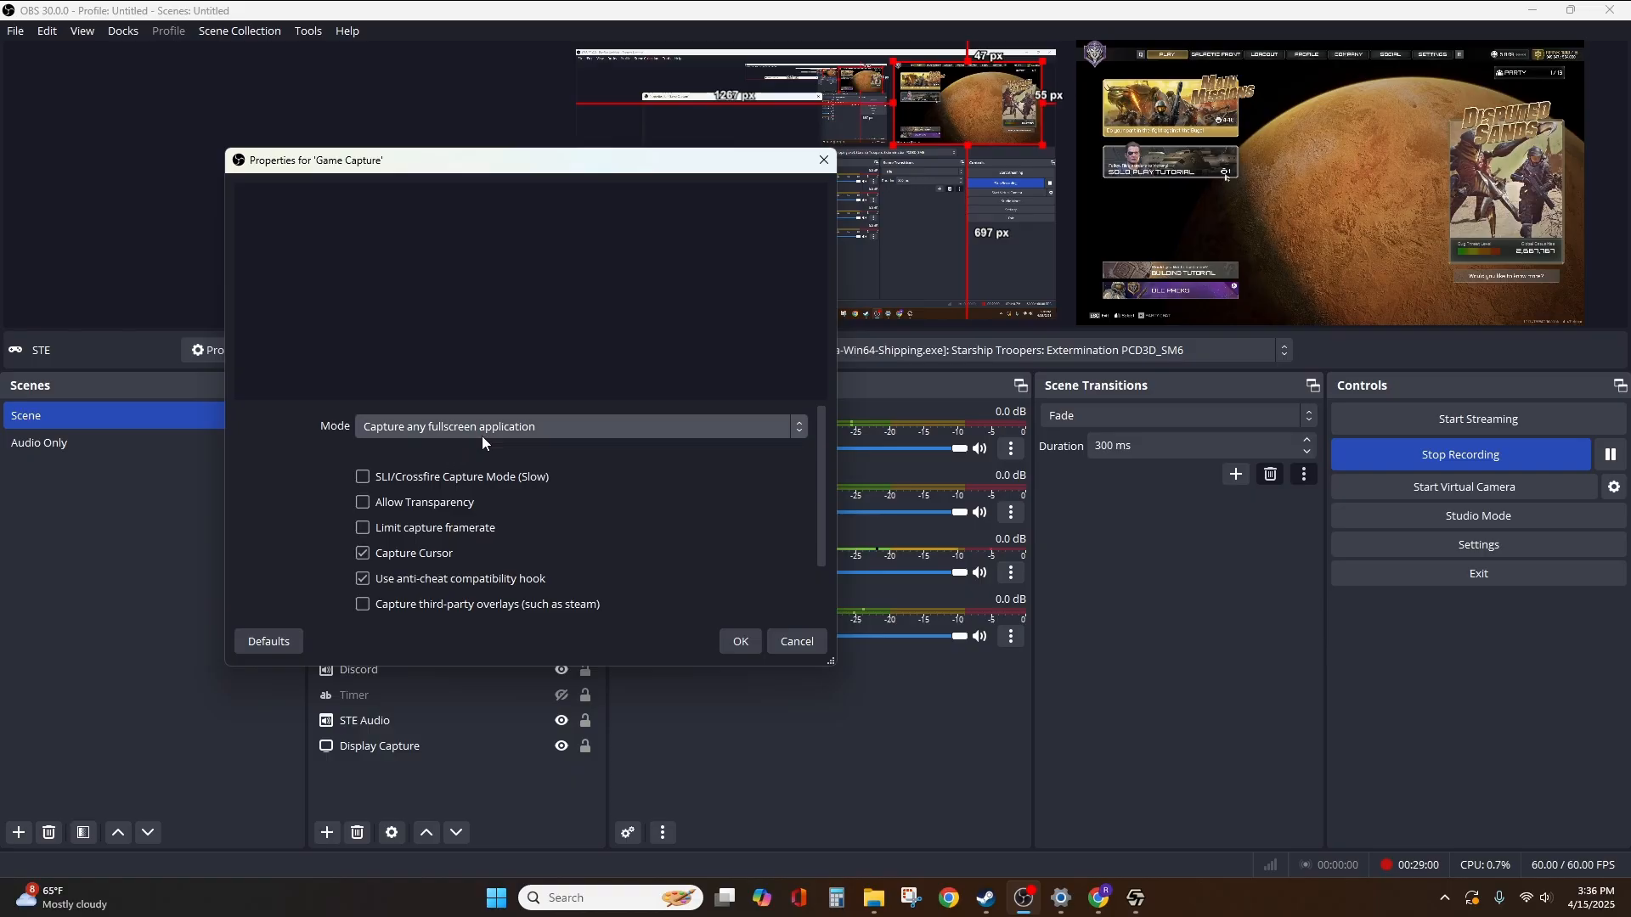
Set the new Game Capture source to capture the specific window [Yakisoba-Win64-Shipping.exe]: Starship Troopers: Extermination, and apply its properties.
{"action": "left_click", "coordinate": [428, 427]}
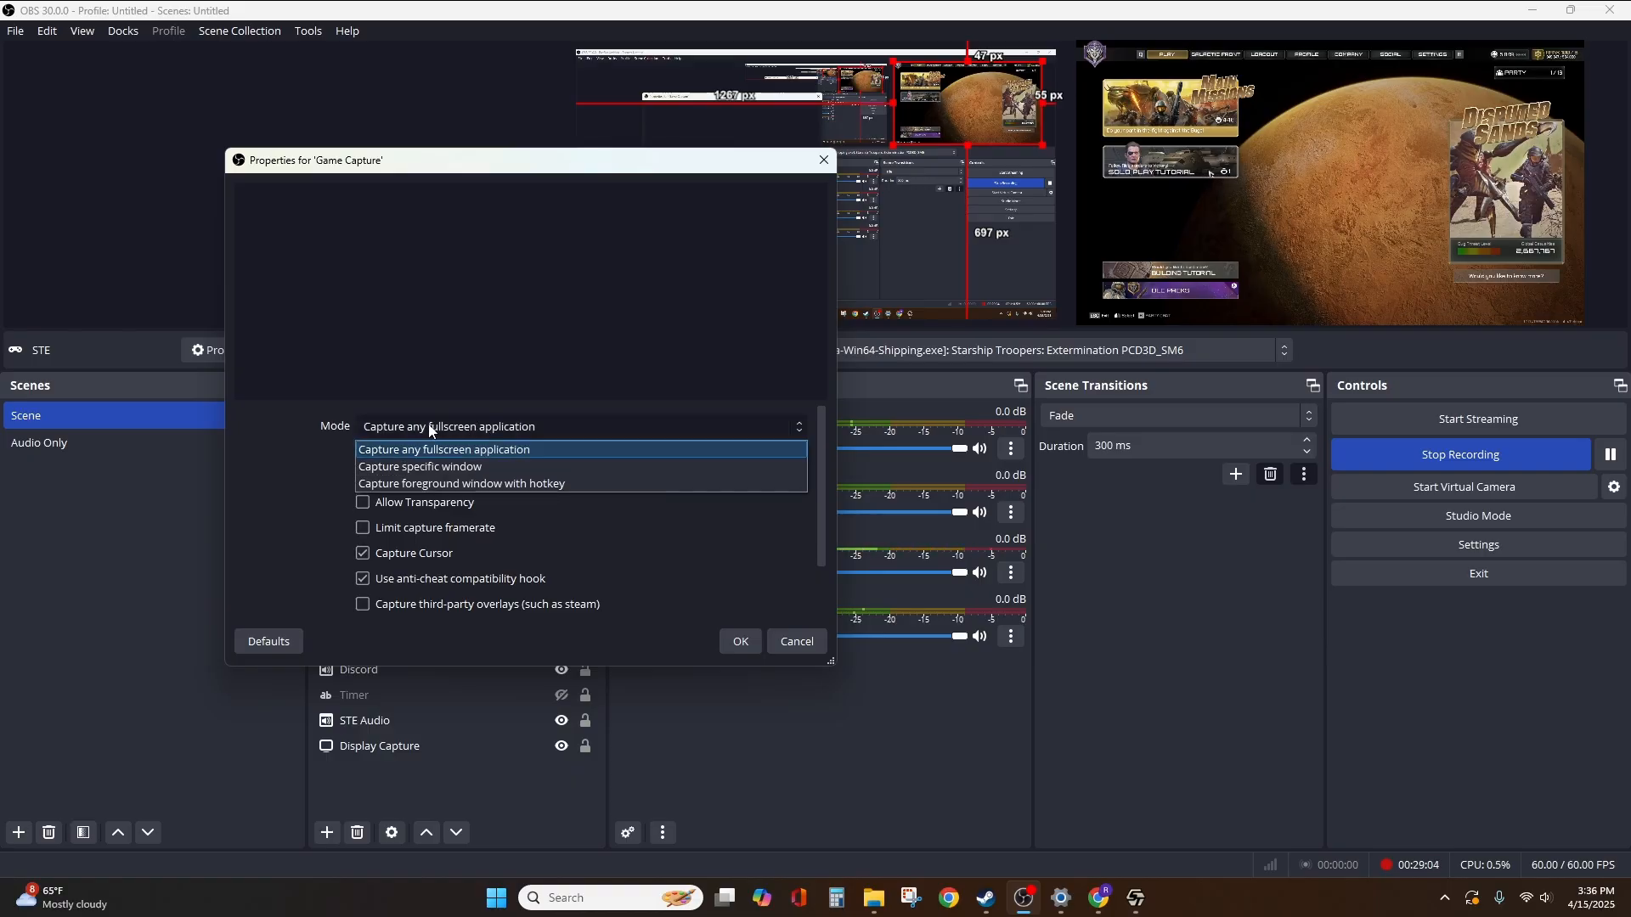
{"action": "left_click", "coordinate": [409, 467]}
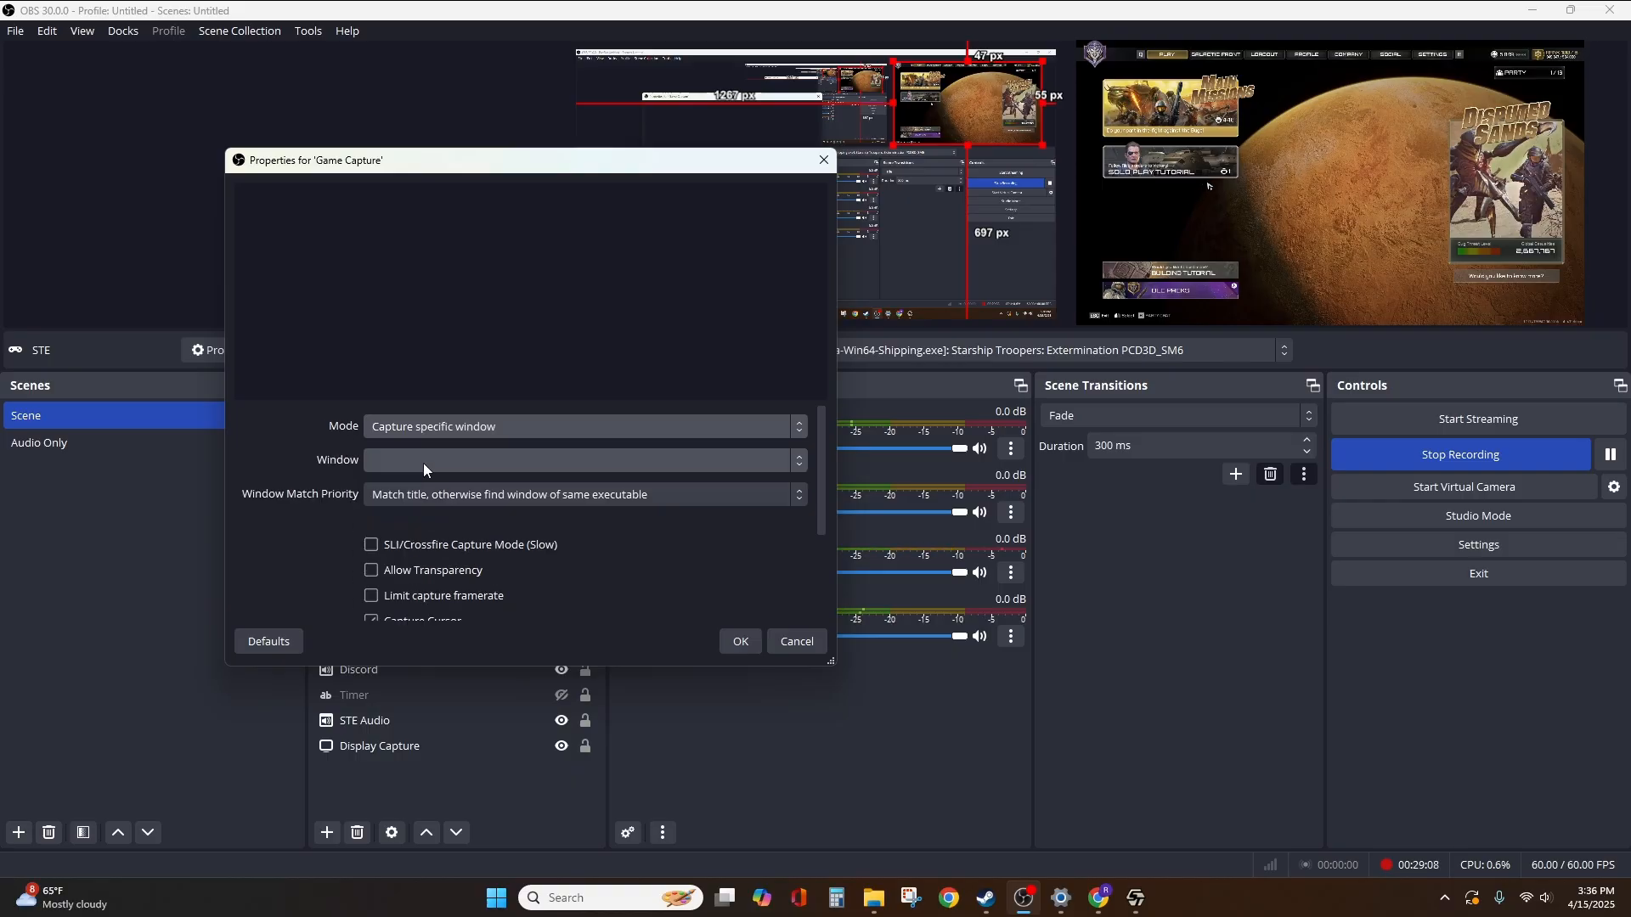
{"action": "left_click", "coordinate": [397, 465]}
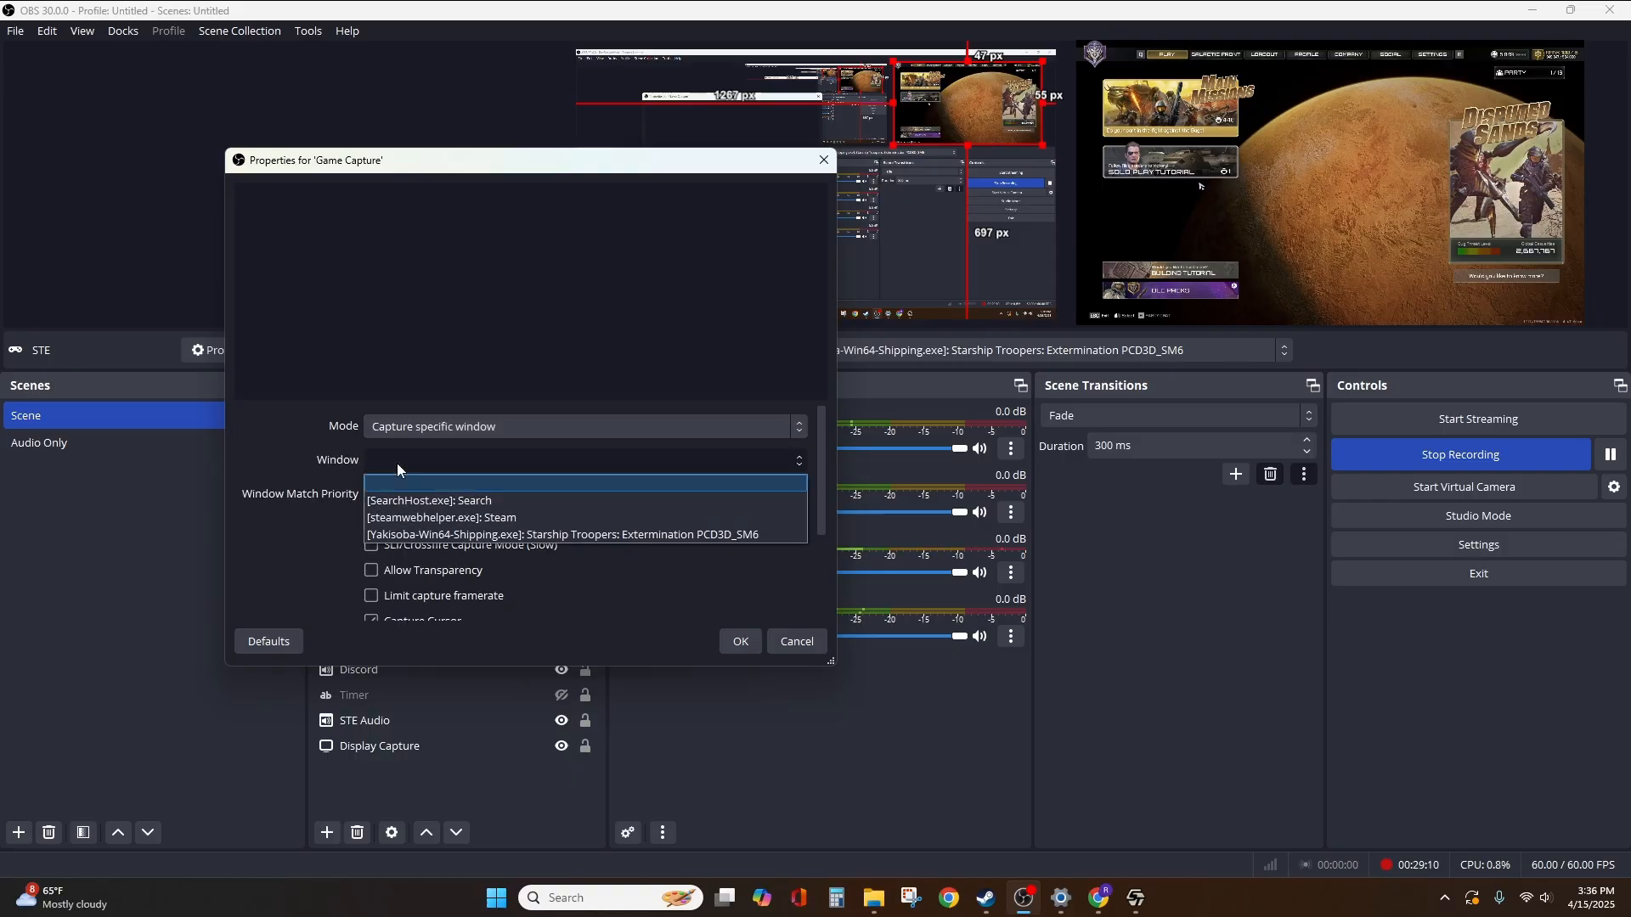
{"action": "left_click", "coordinate": [576, 537]}
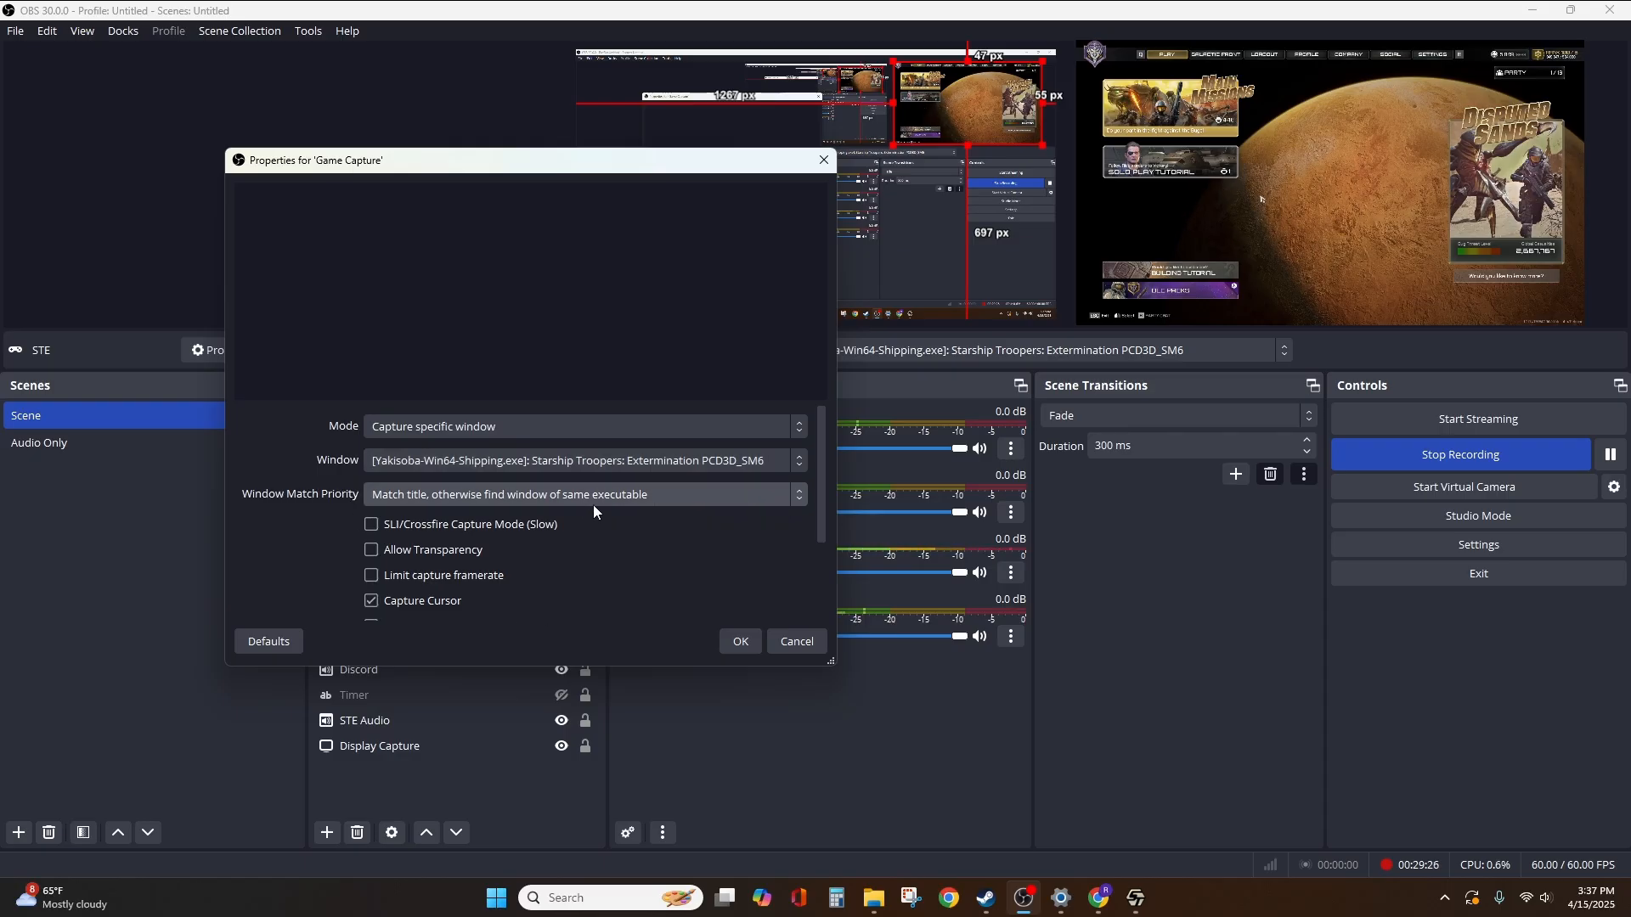
{"action": "scroll", "coordinate": [513, 557], "scroll_direction": "down", "scroll_amount": 2}
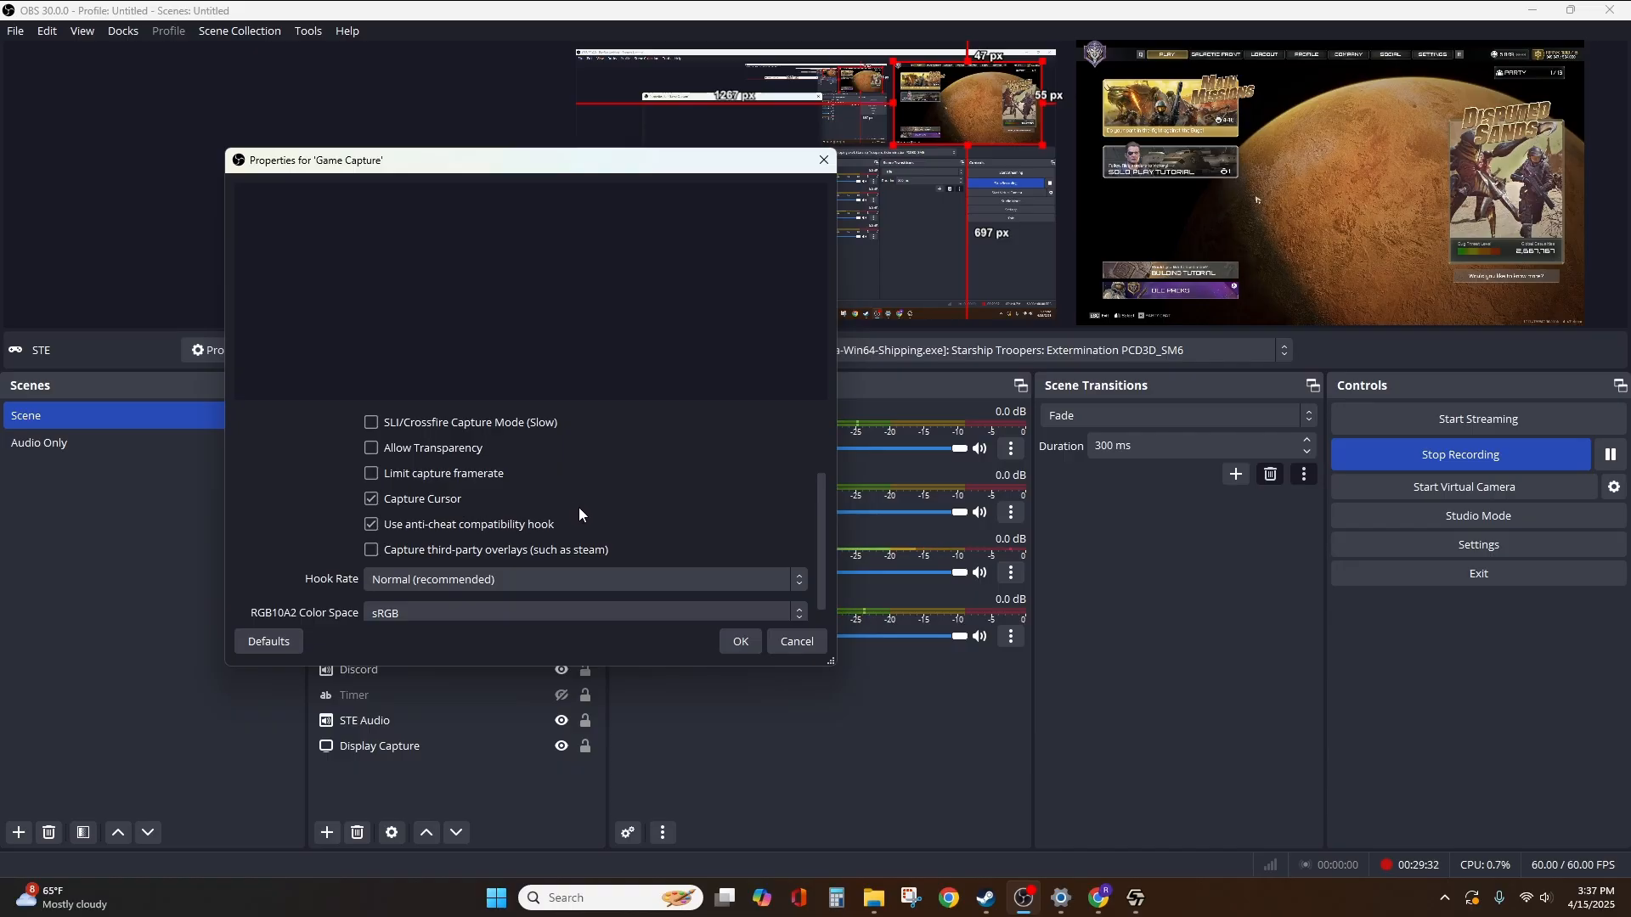
{"action": "scroll", "coordinate": [621, 520], "scroll_direction": "down", "scroll_amount": 1}
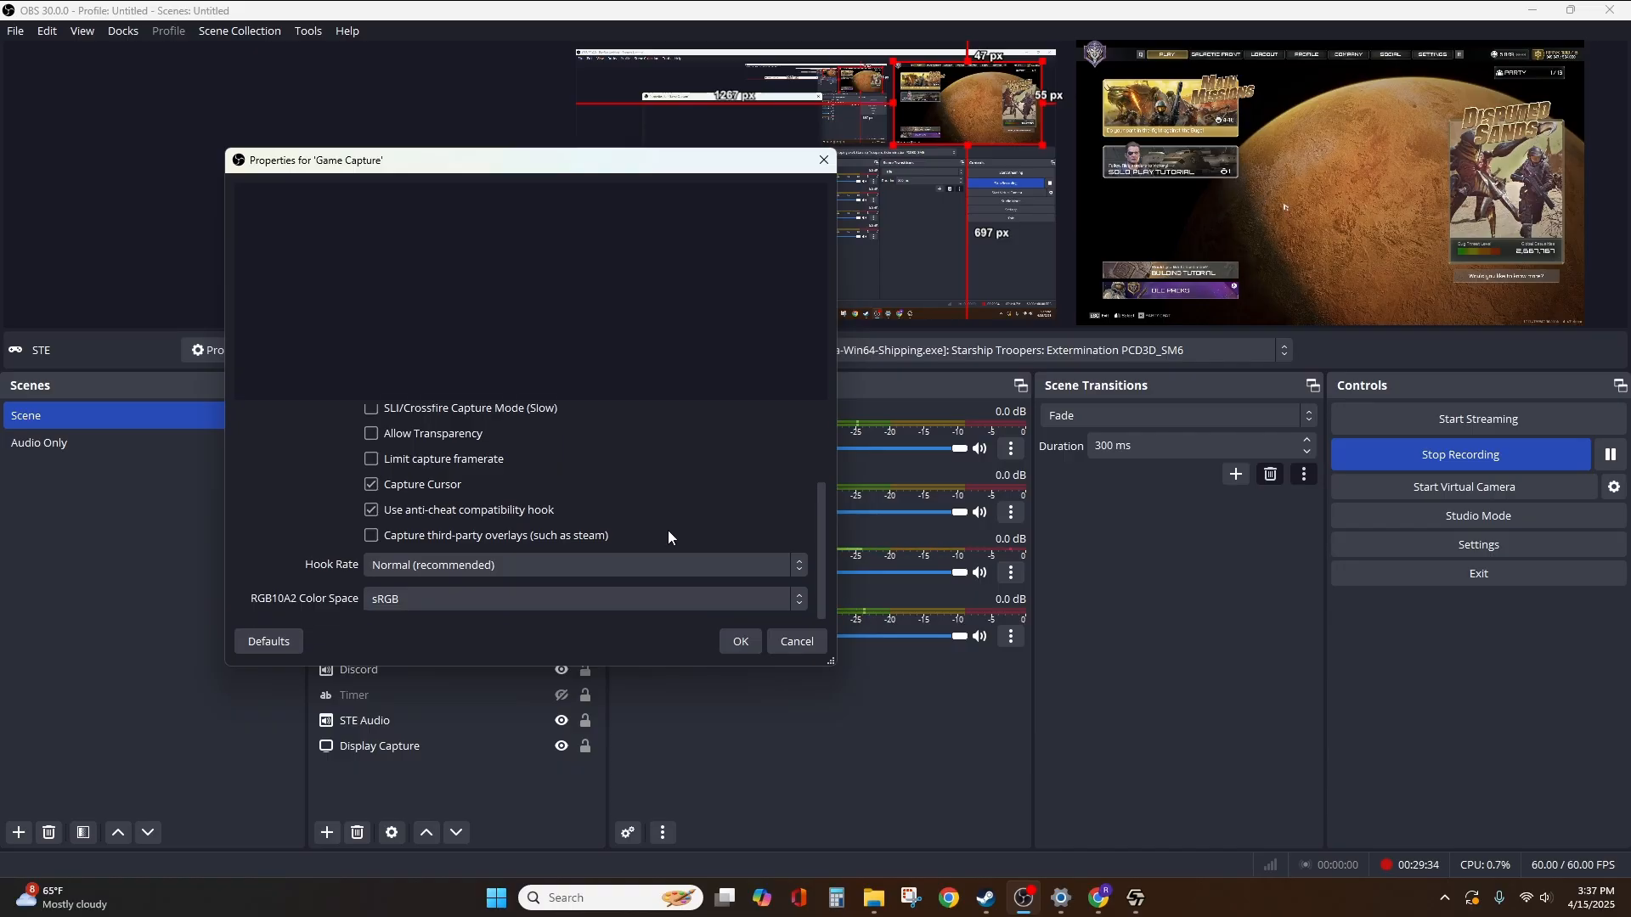
{"action": "left_click", "coordinate": [741, 648]}
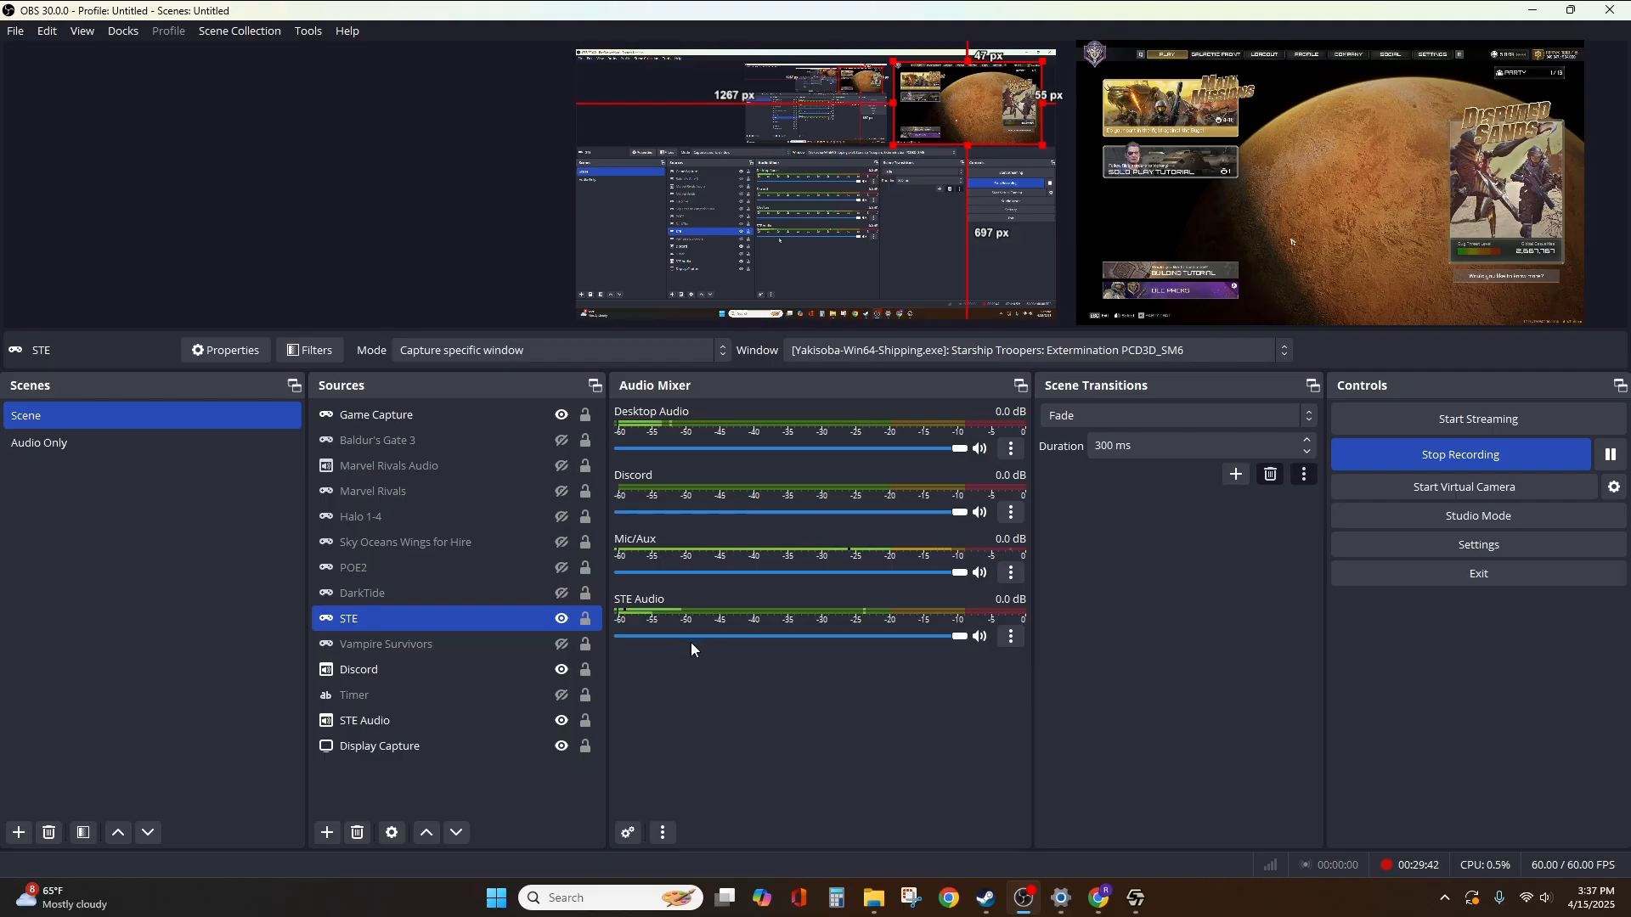
Hide the STE source, and try scaling the Game Capture picture down before enlarging it to fill the canvas.
{"action": "left_click", "coordinate": [560, 618]}
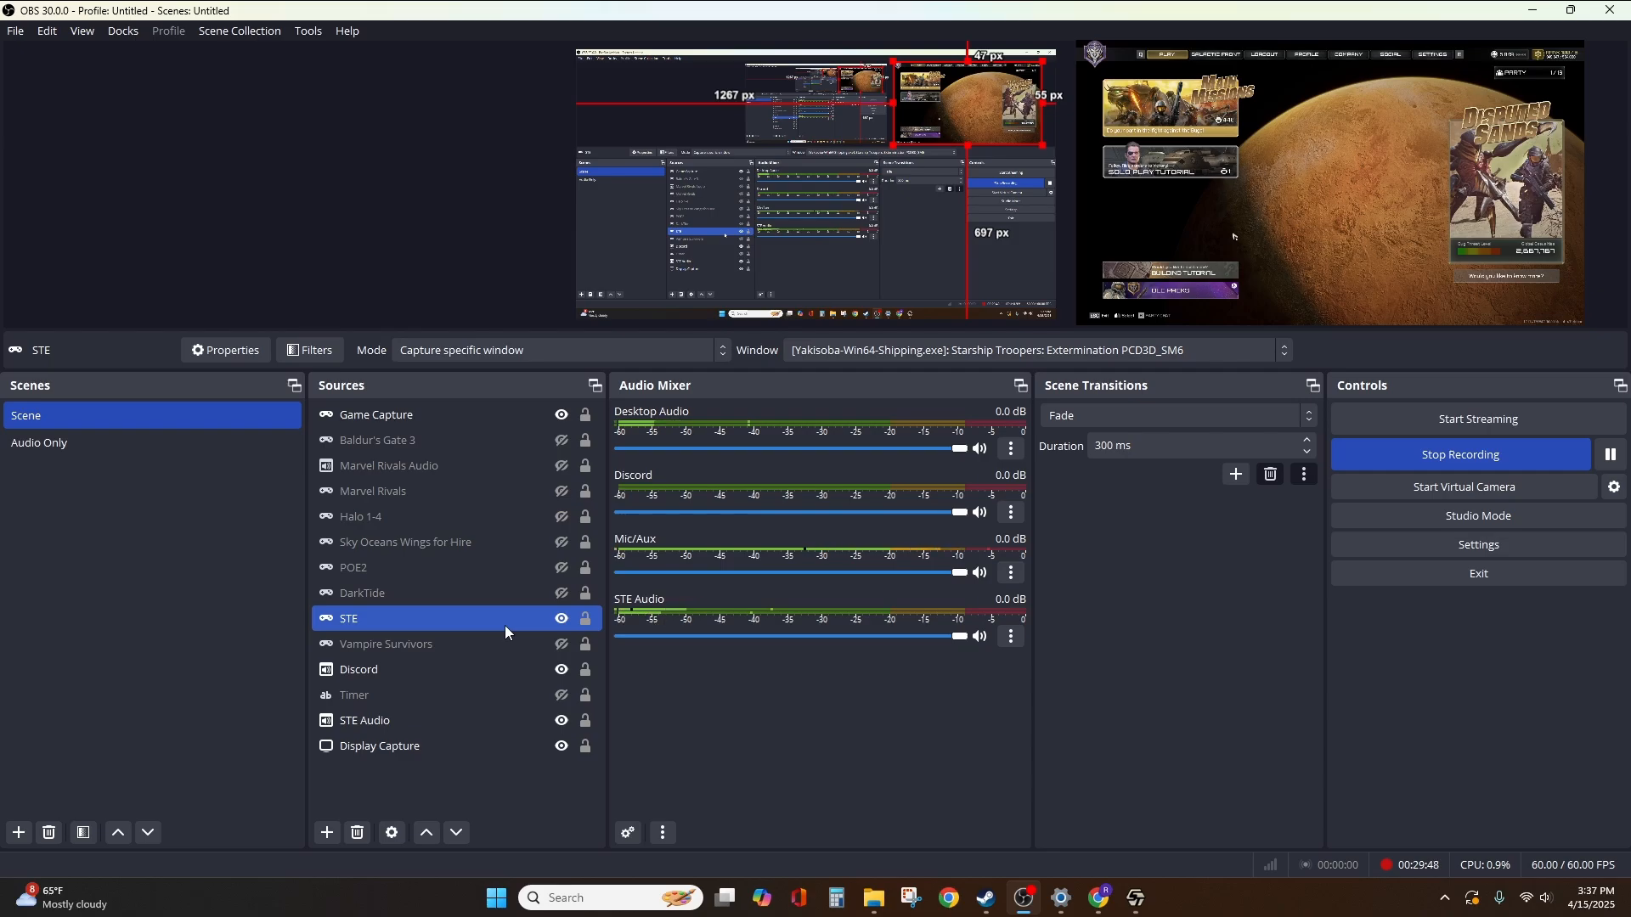
{"action": "left_click", "coordinate": [559, 619]}
{"action": "key", "text": "alt+Tab"}
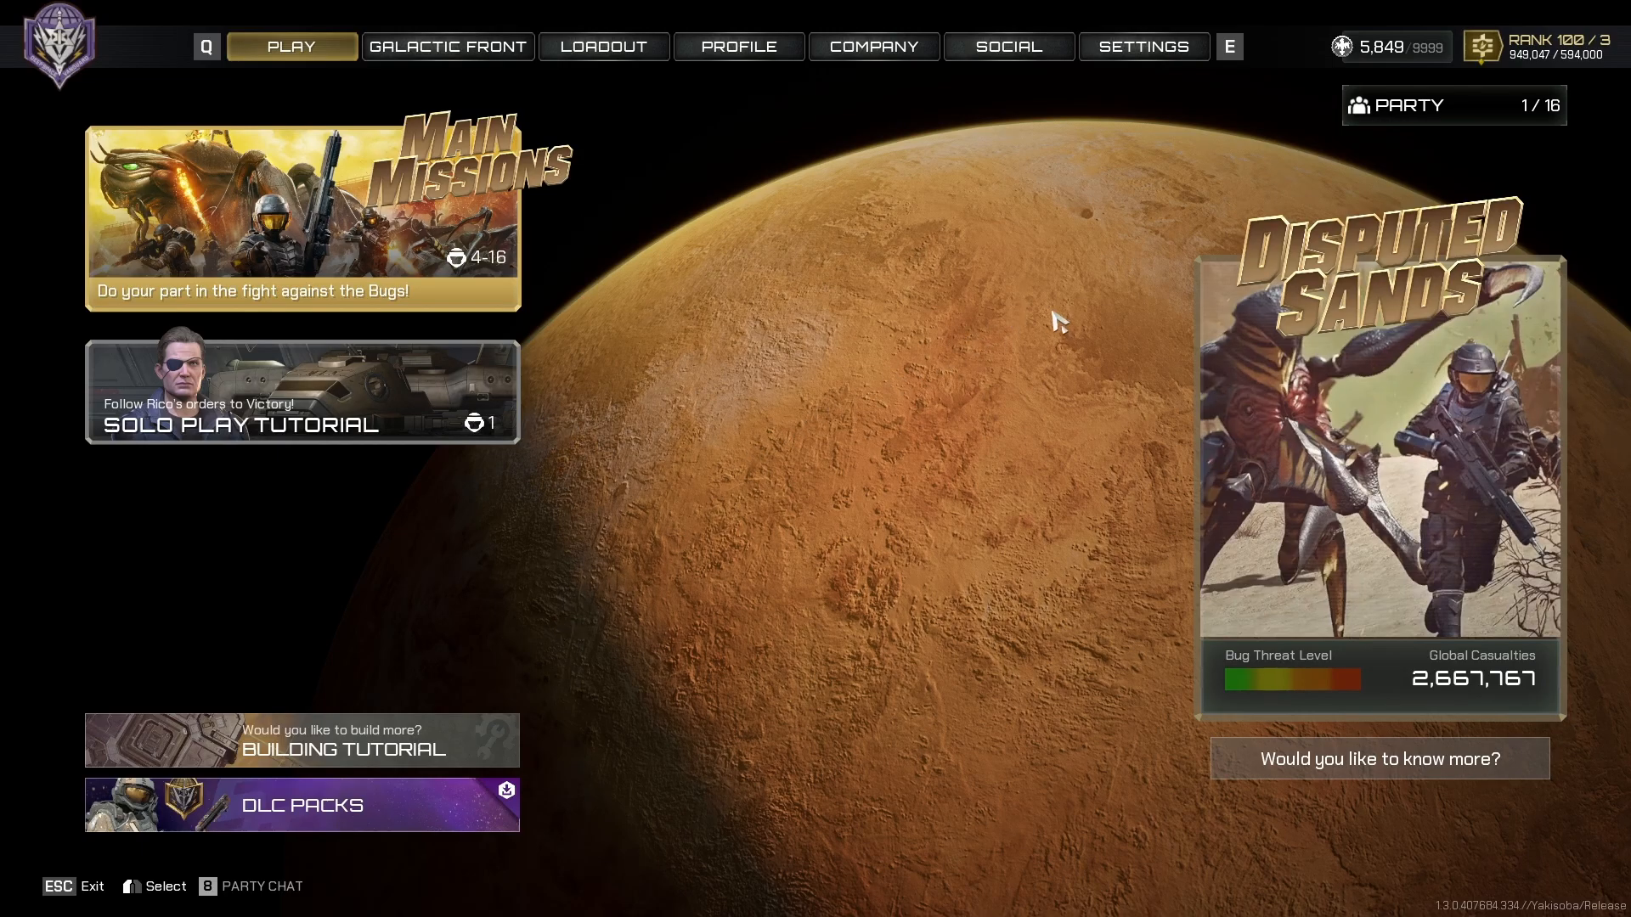
{"action": "left_click_drag", "start_coordinate": [1050, 316], "coordinate": [837, 196]}
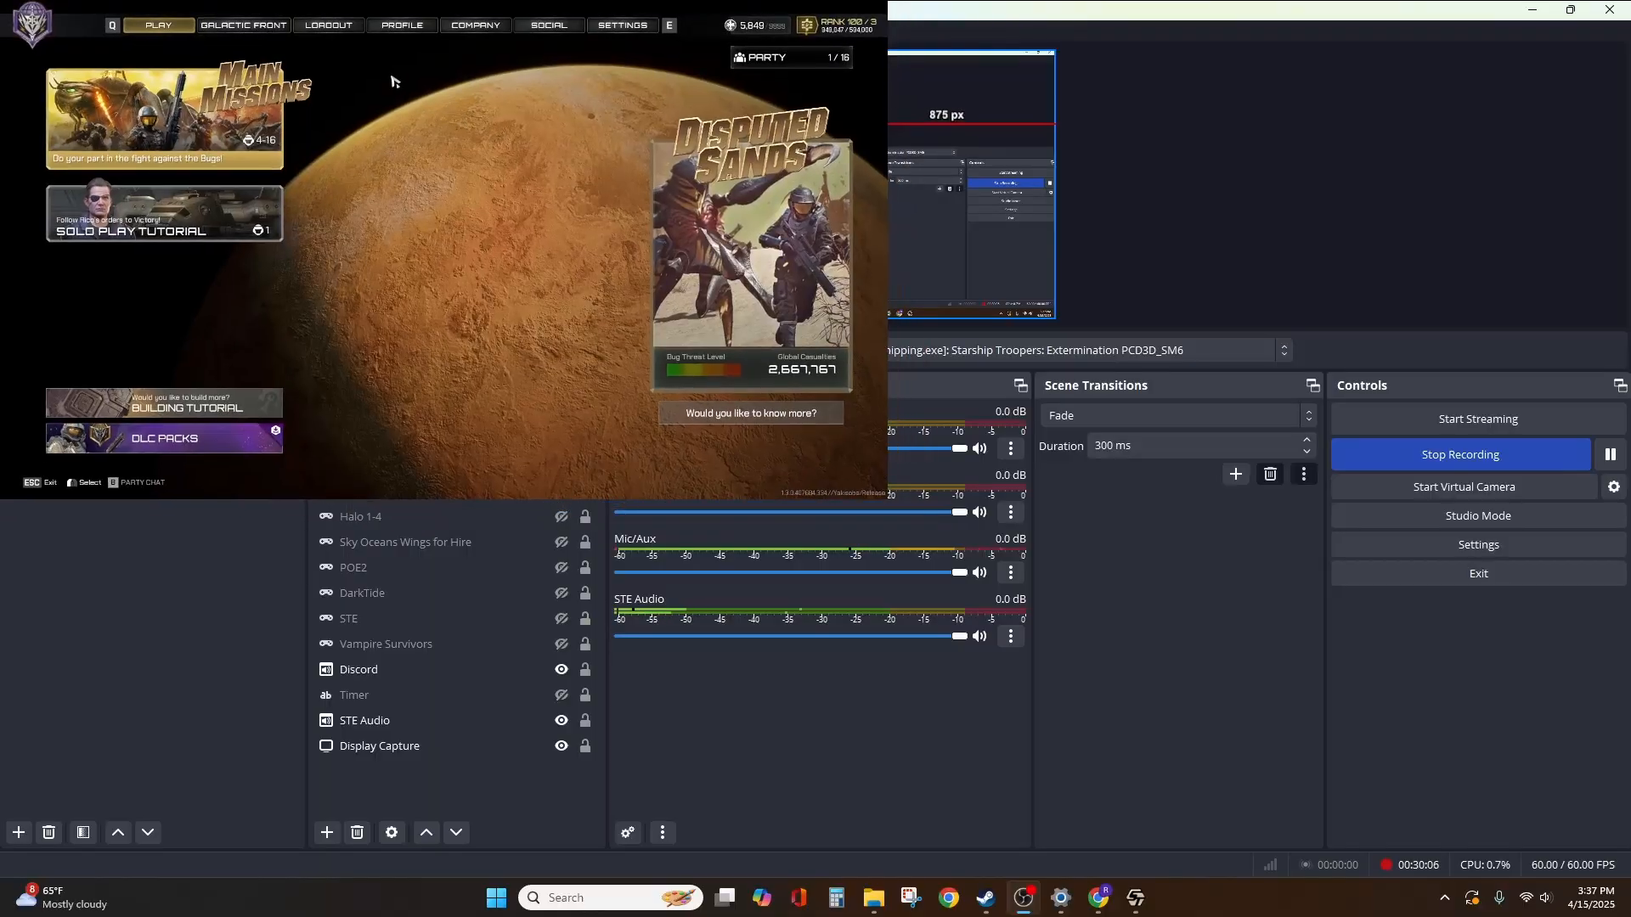
{"action": "mouse_move", "coordinate": [713, 134]}
{"action": "left_mouse_down"}
{"action": "mouse_move", "coordinate": [739, 177]}
{"action": "mouse_move", "coordinate": [677, 278]}
{"action": "mouse_move", "coordinate": [715, 138]}
{"action": "left_mouse_up"}
{"action": "left_click_drag", "start_coordinate": [837, 195], "coordinate": [1028, 311]}
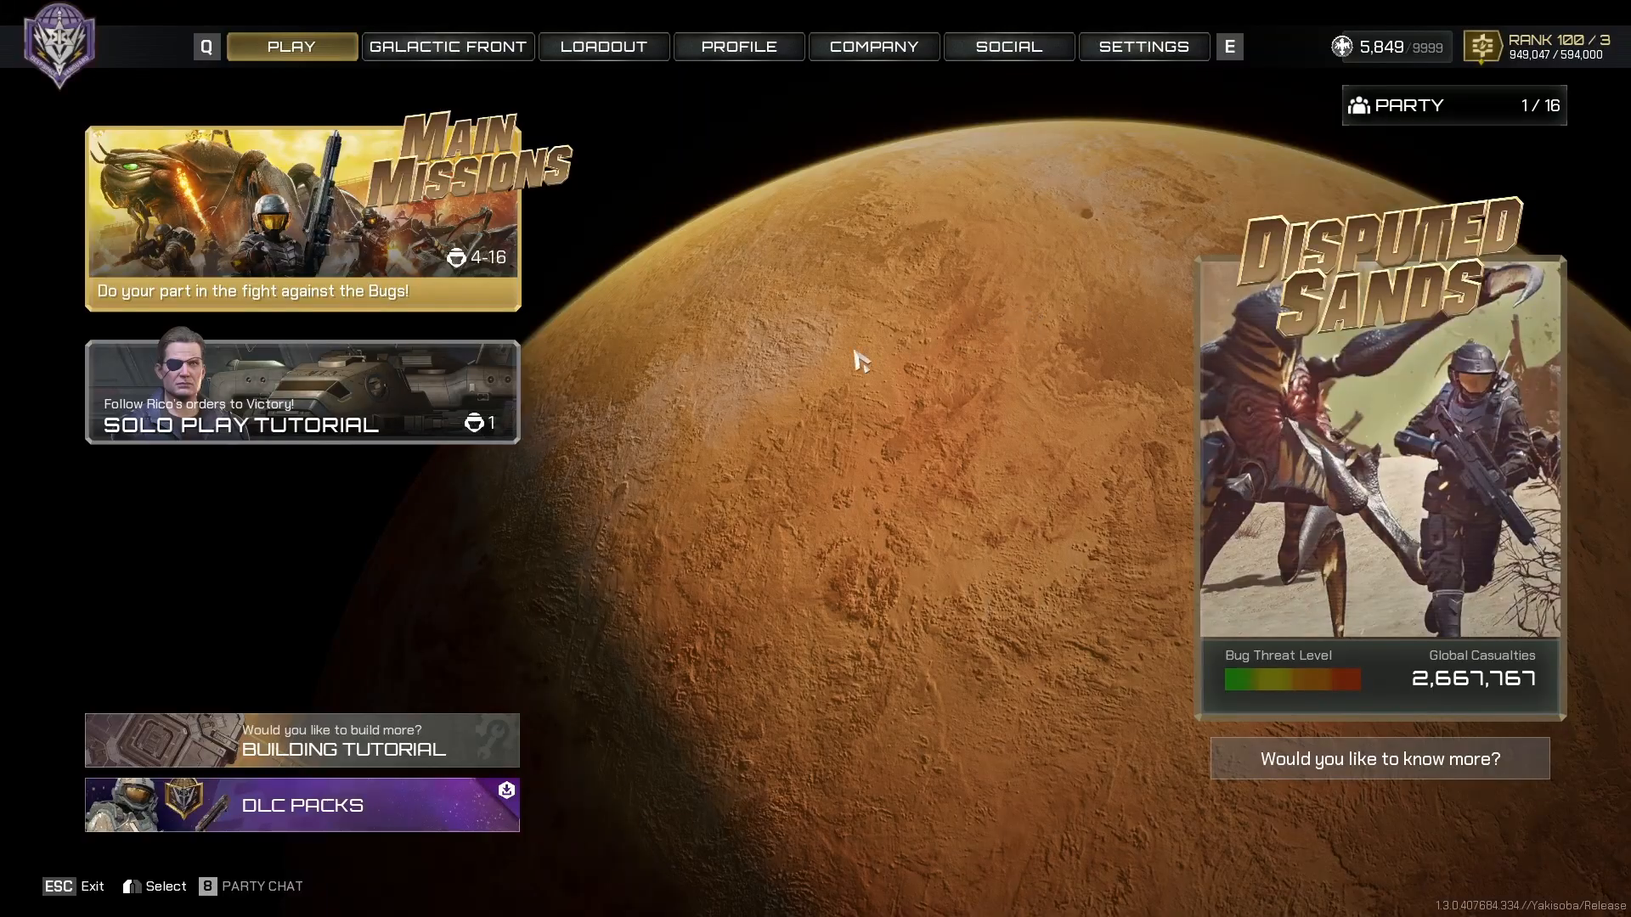
Show the STE source in place of Game Capture, and position its picture slightly enlarged in the canvas's upper-left corner.
{"action": "left_click", "coordinate": [563, 415]}
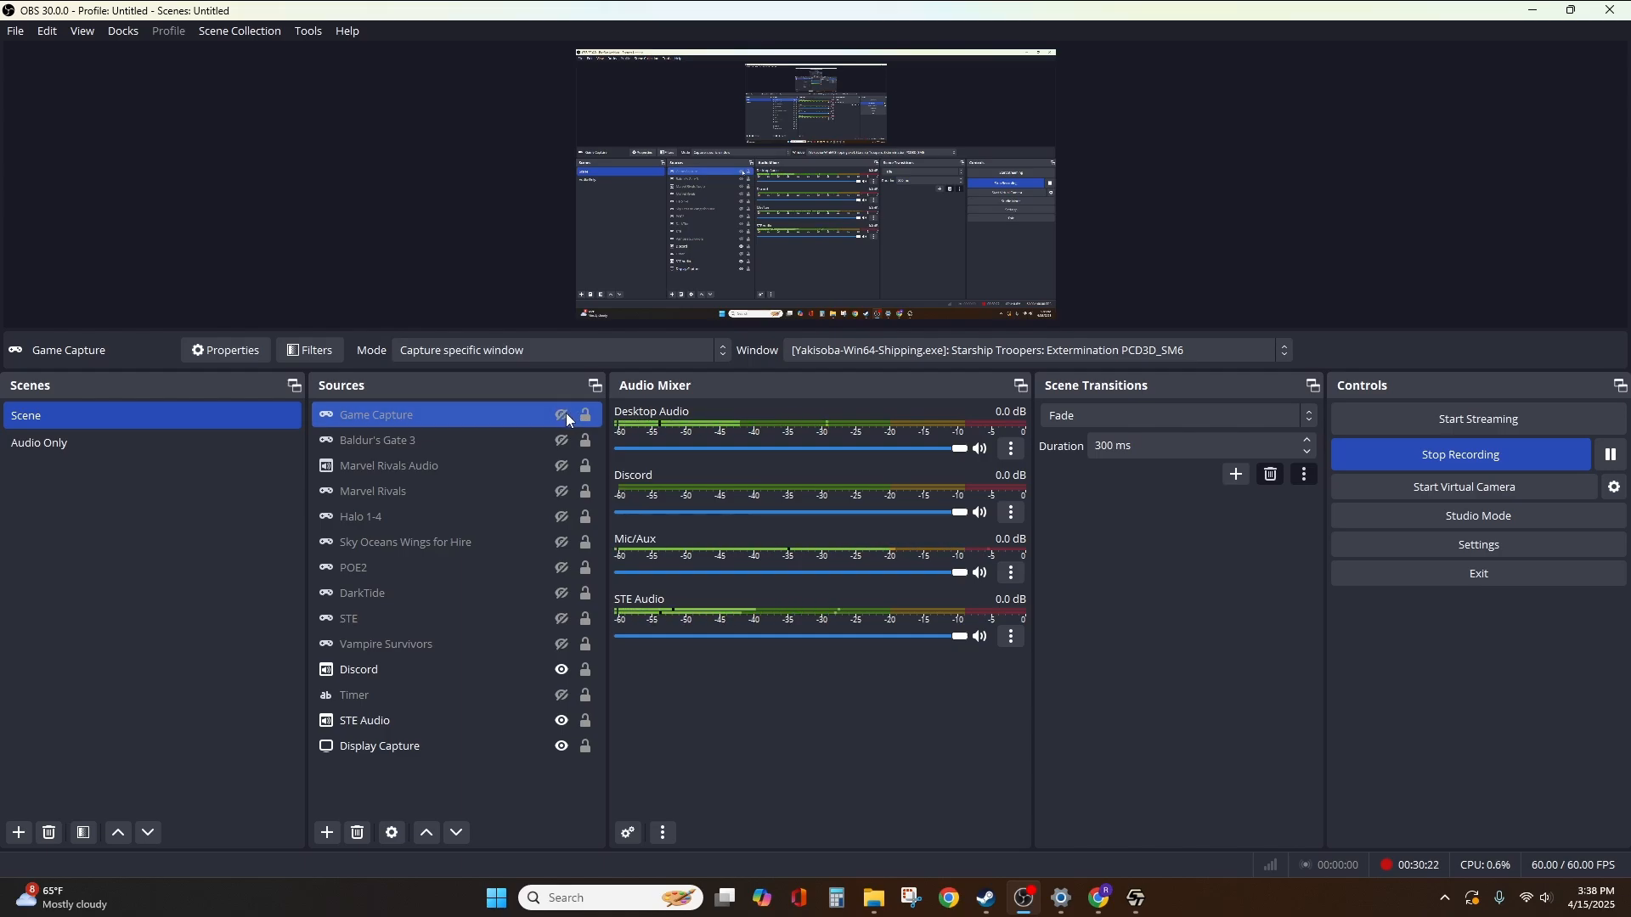
{"action": "left_click", "coordinate": [561, 619]}
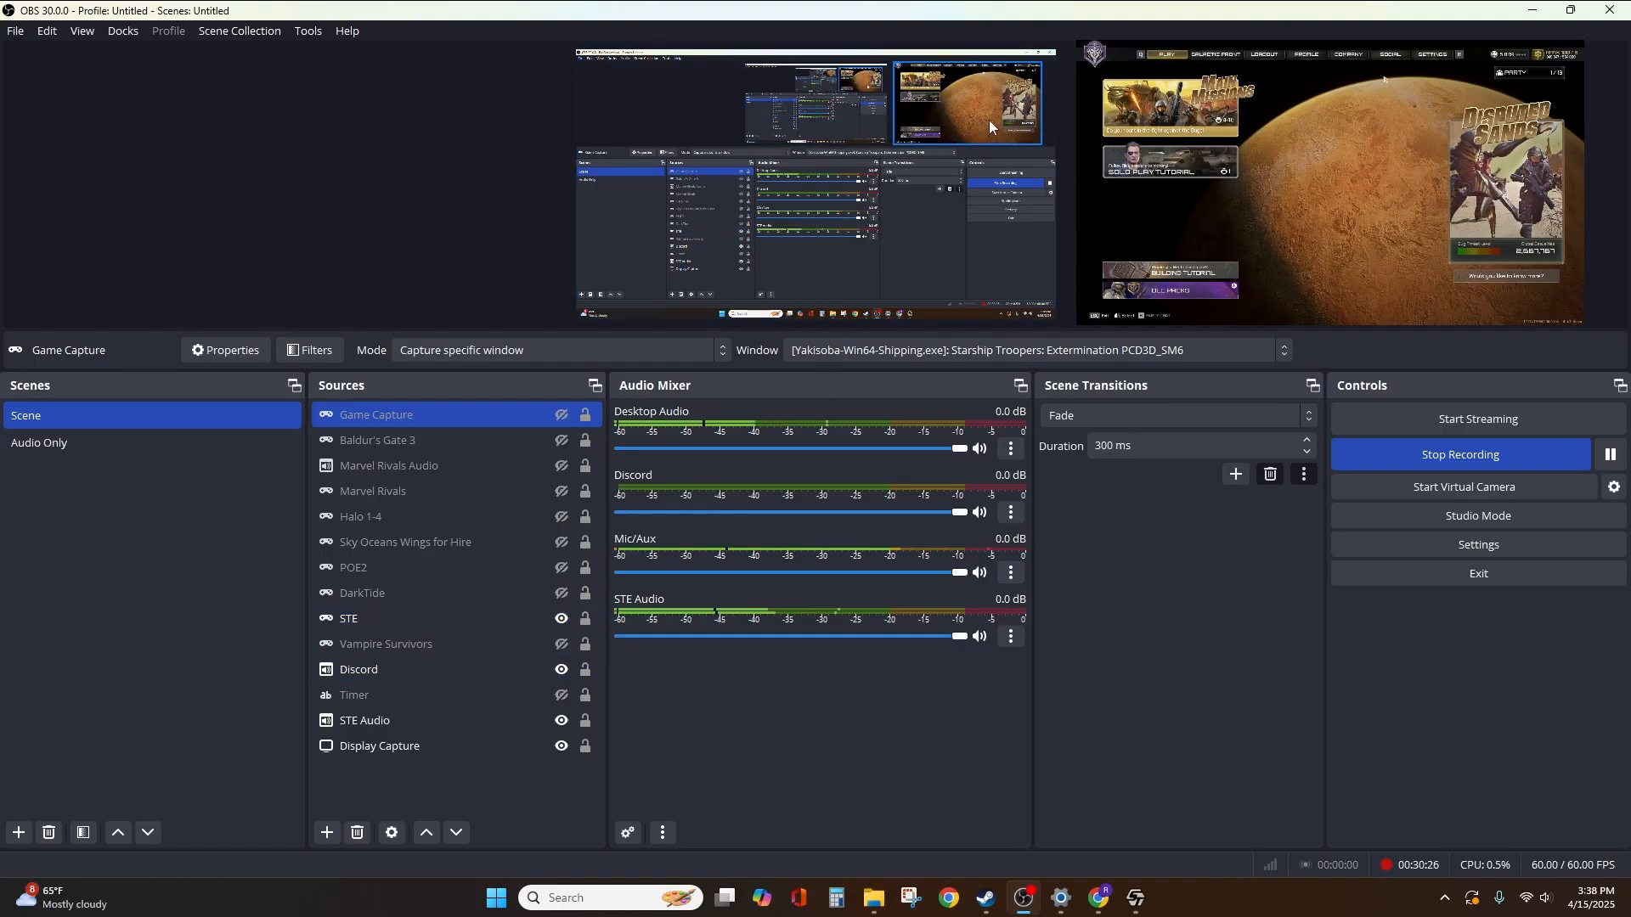
{"action": "left_click_drag", "start_coordinate": [1019, 102], "coordinate": [639, 92]}
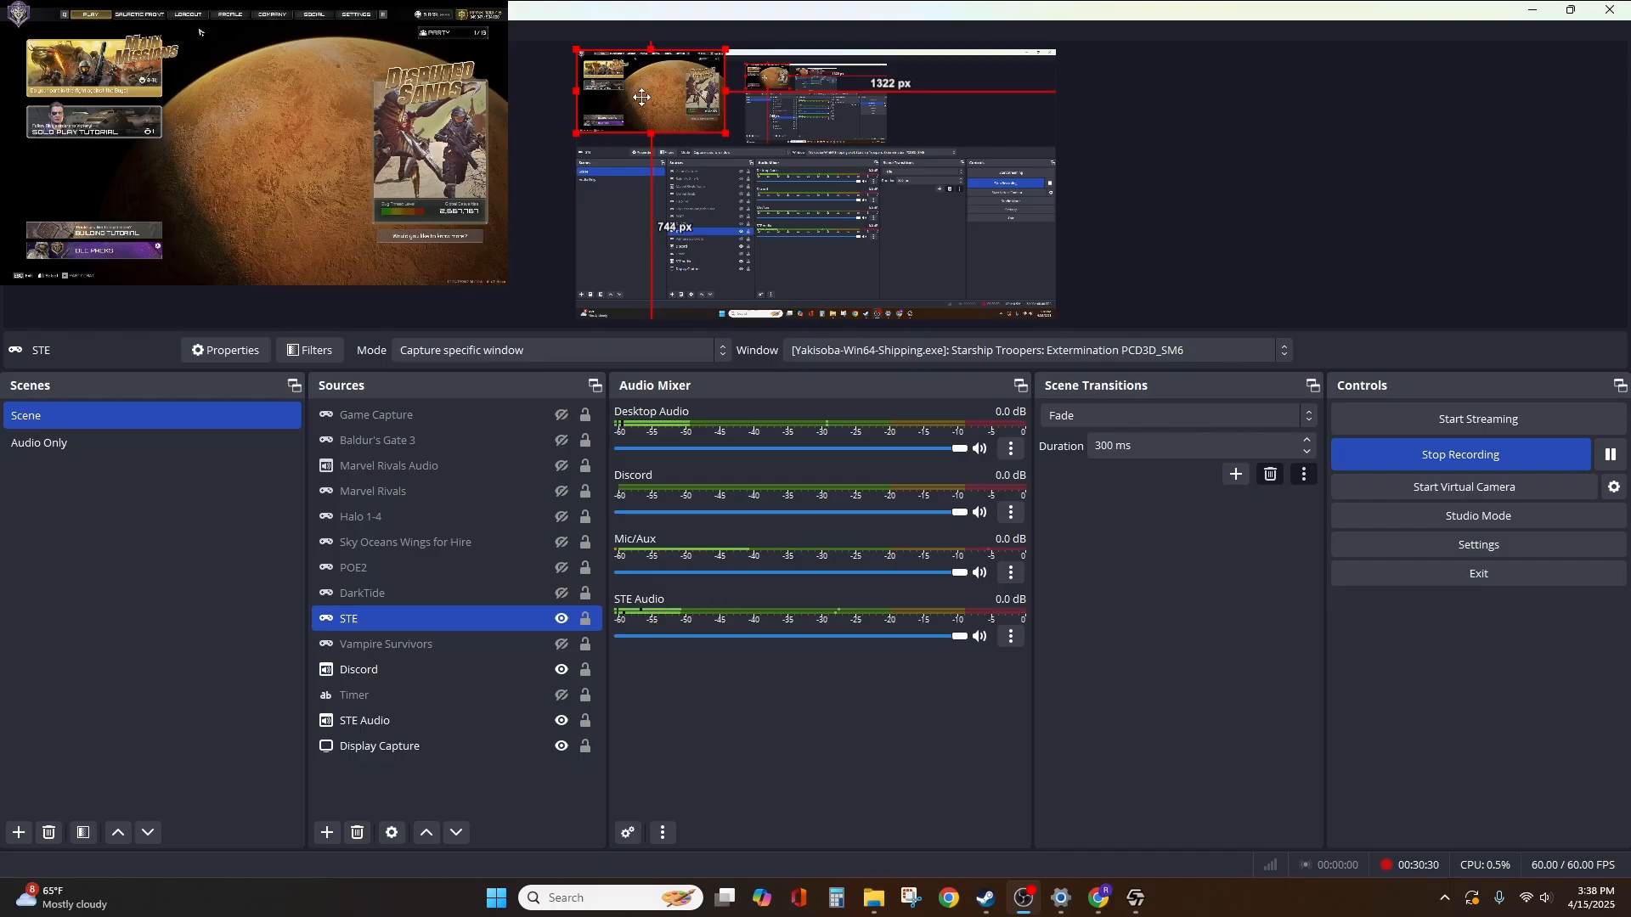
{"action": "left_click_drag", "start_coordinate": [721, 139], "coordinate": [769, 153]}
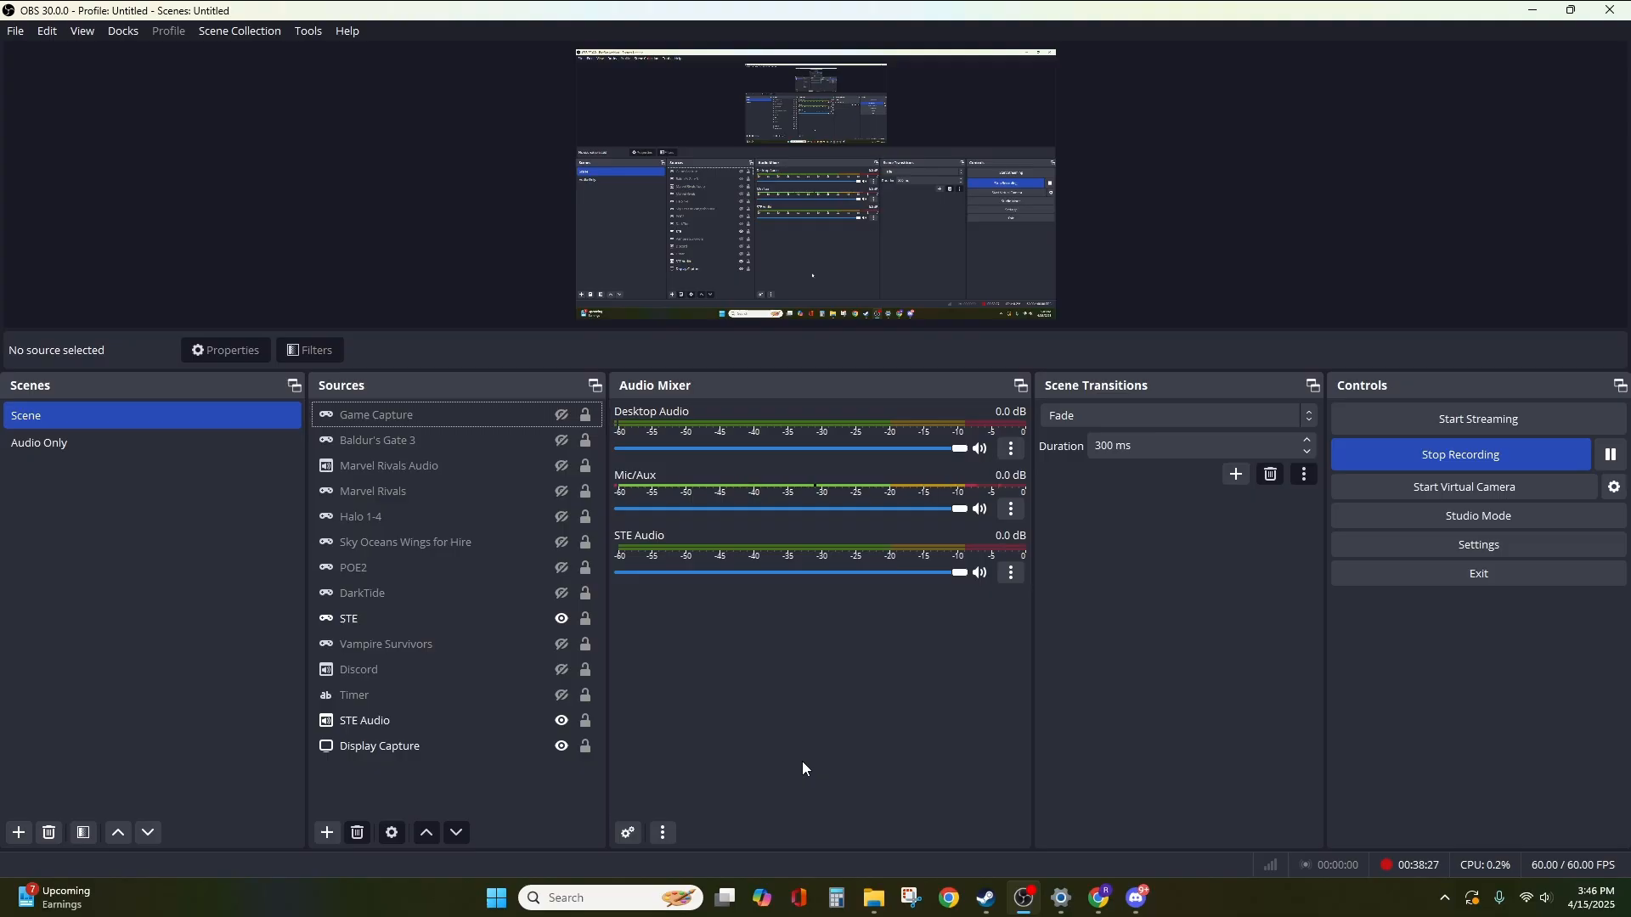
Add a new visible Application Audio Capture (BETA) source to the scene under its default name.
{"action": "left_click", "coordinate": [327, 833]}
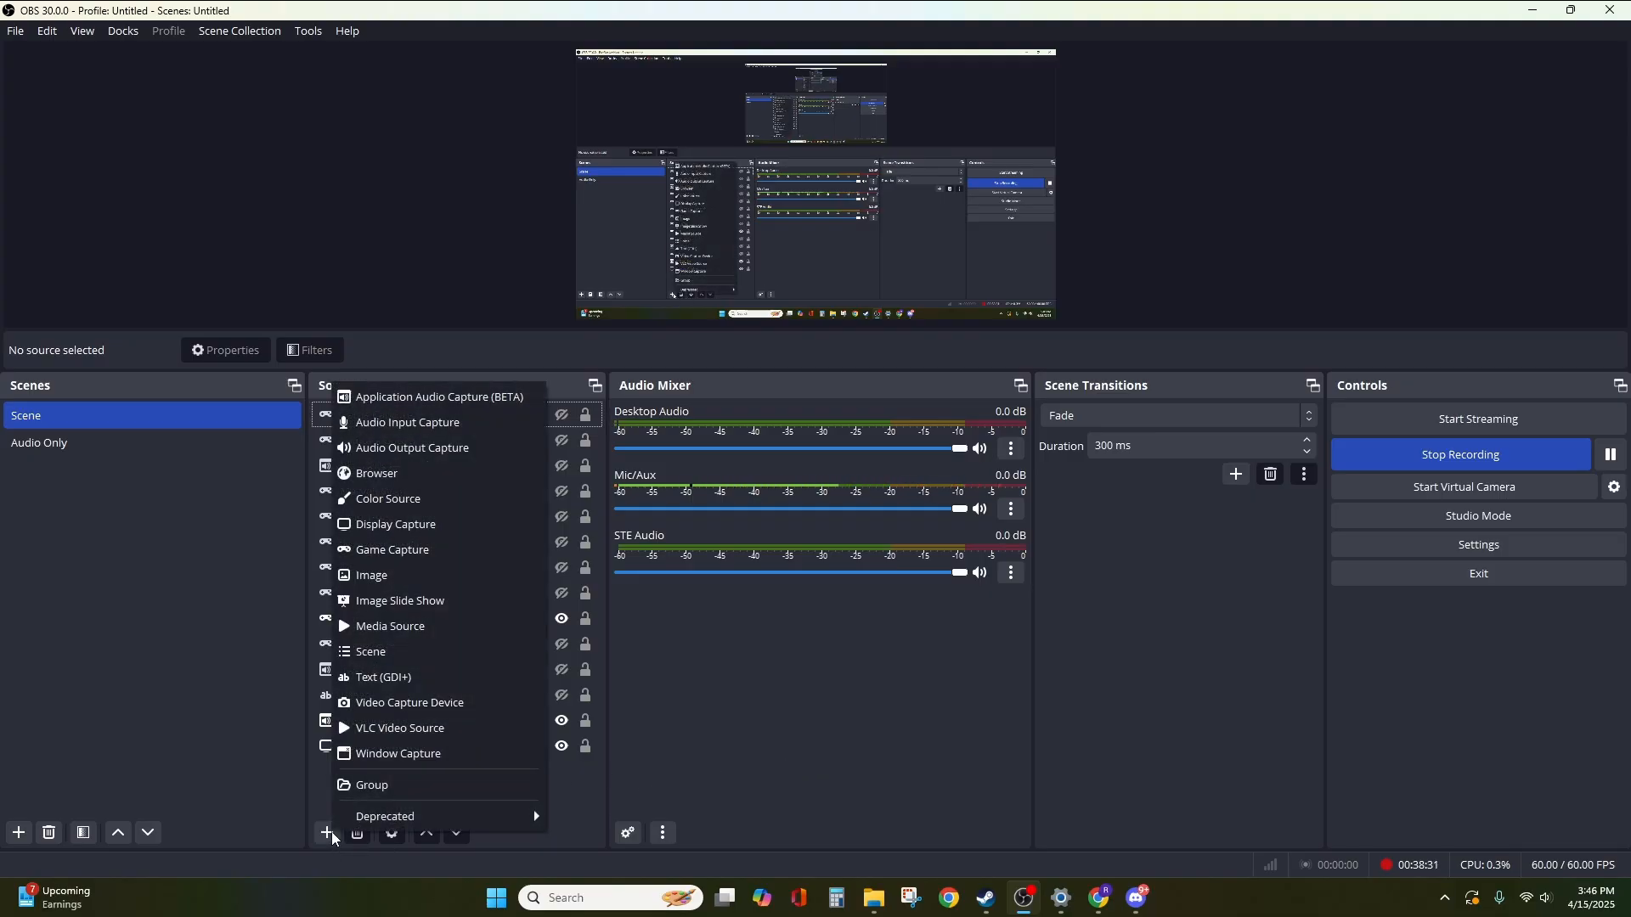
{"action": "left_click", "coordinate": [476, 406]}
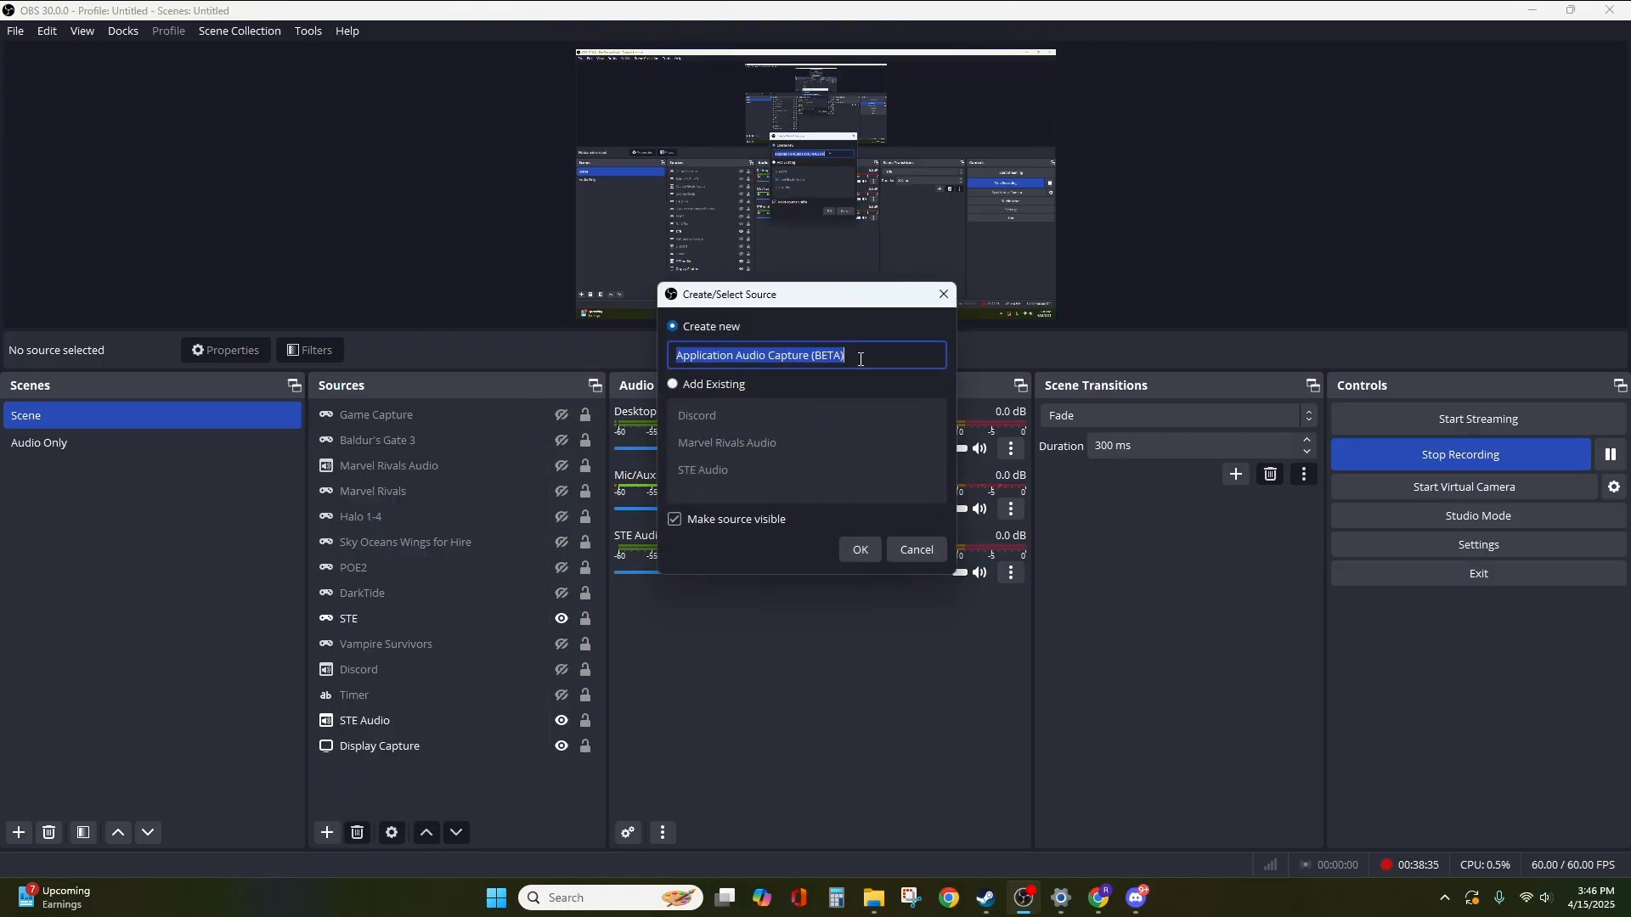
{"action": "left_click", "coordinate": [859, 552]}
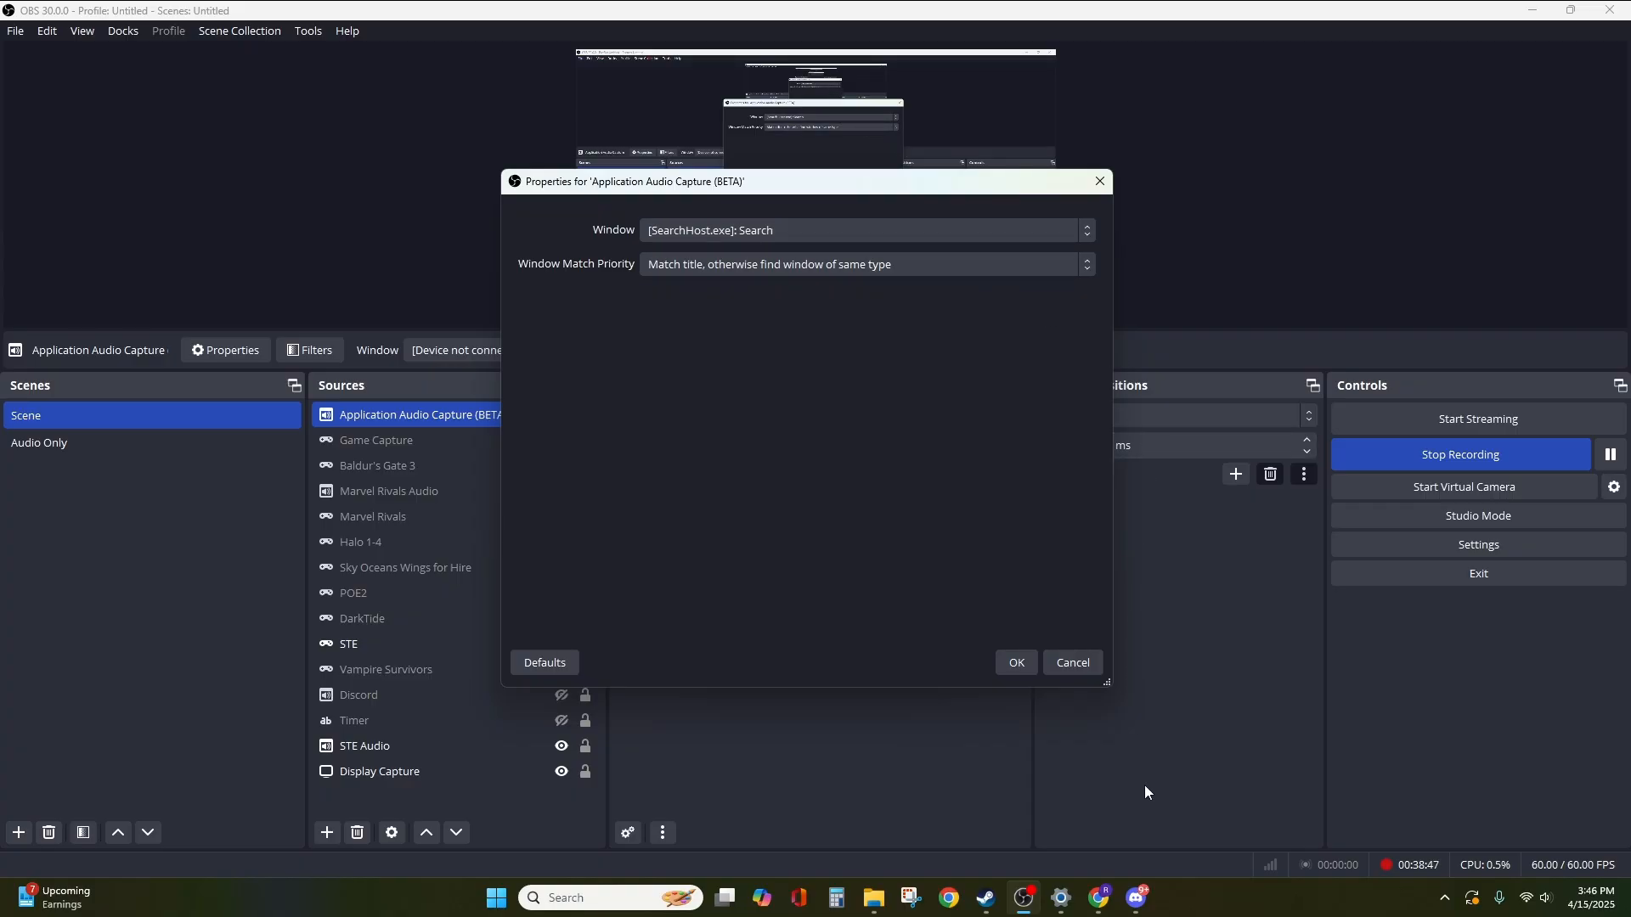
Set the Application Audio Capture (BETA) source's window to [Discord.exe]: #general | RandomGameChannel - Discord, and apply its properties.
{"action": "left_click", "coordinate": [1137, 898]}
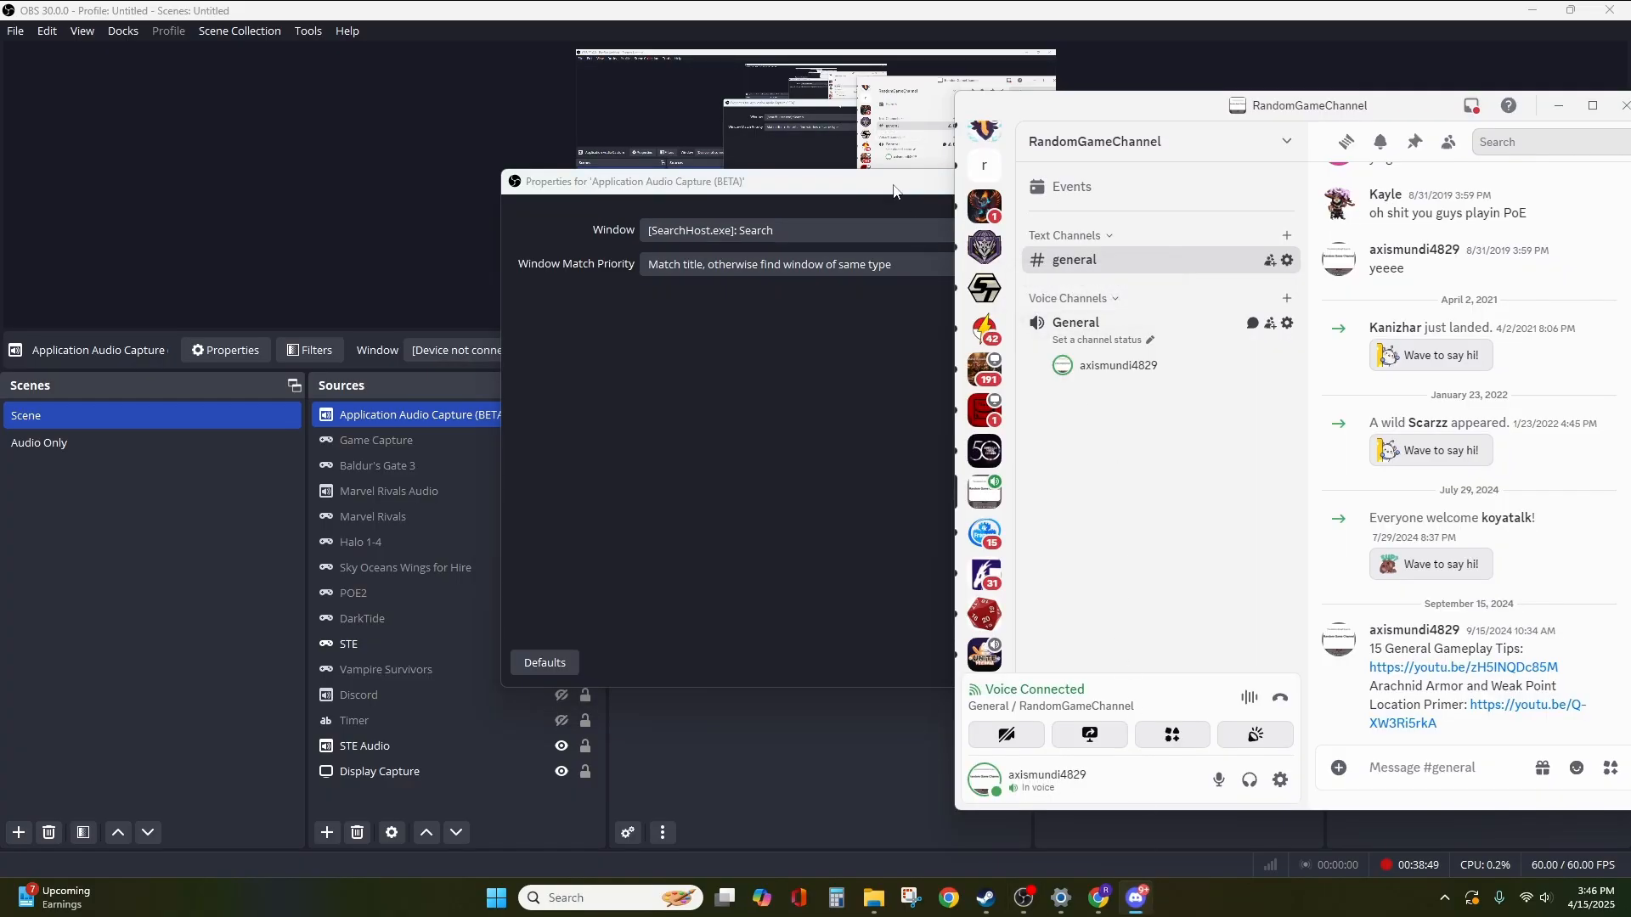
{"action": "left_click_drag", "start_coordinate": [894, 190], "coordinate": [446, 256]}
{"action": "left_click", "coordinate": [1136, 898]}
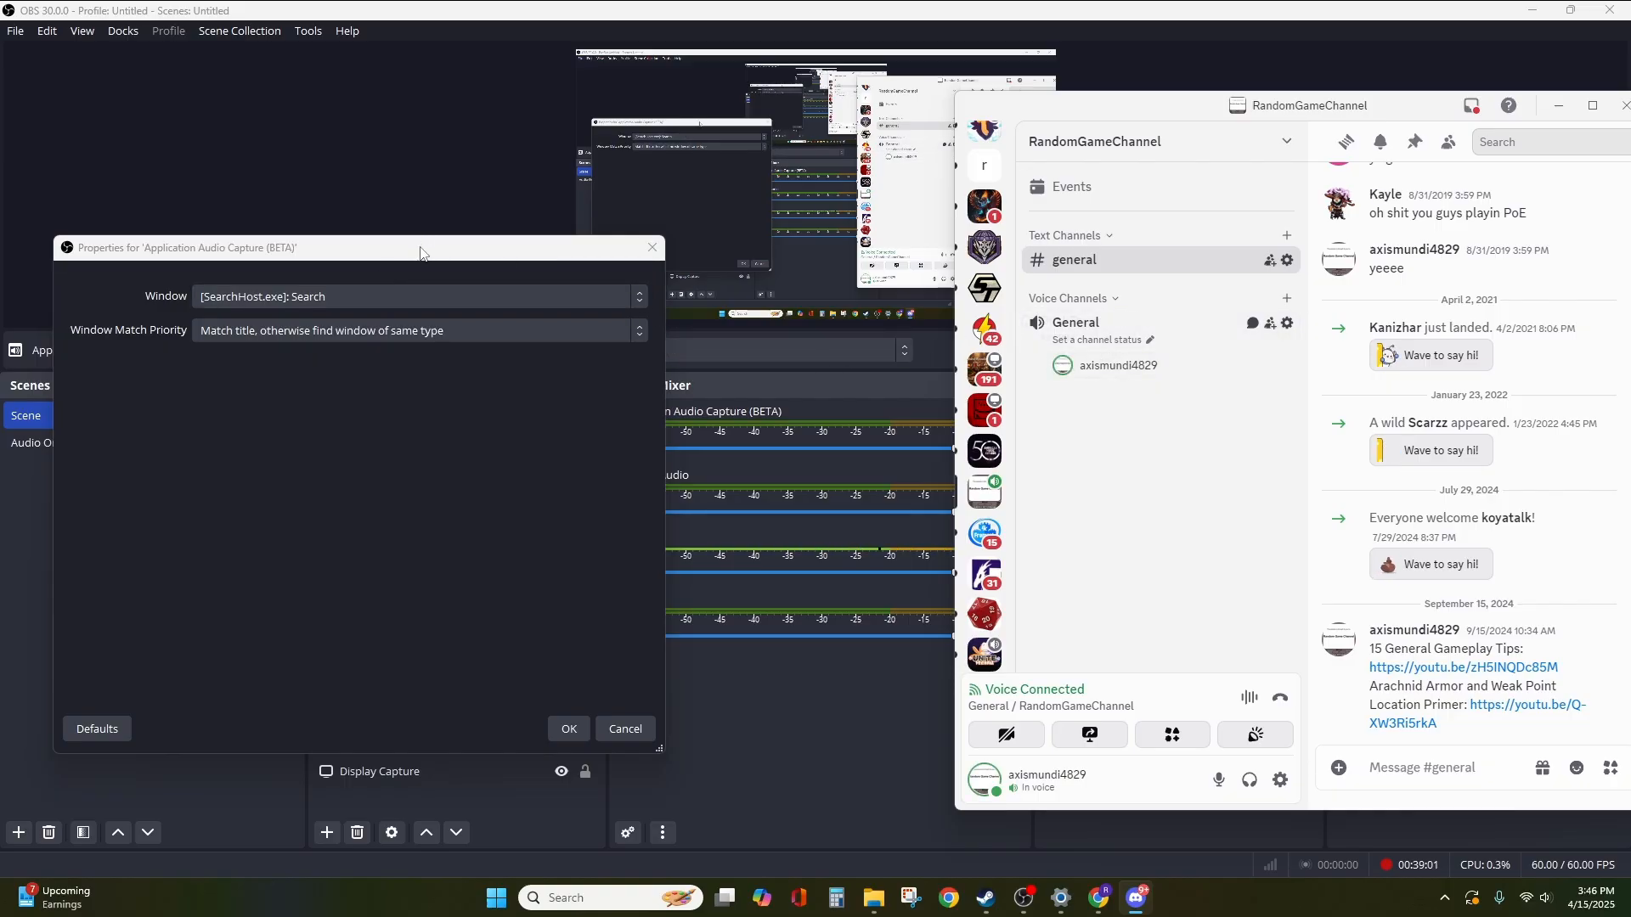
{"action": "left_click_drag", "start_coordinate": [422, 254], "coordinate": [866, 235]}
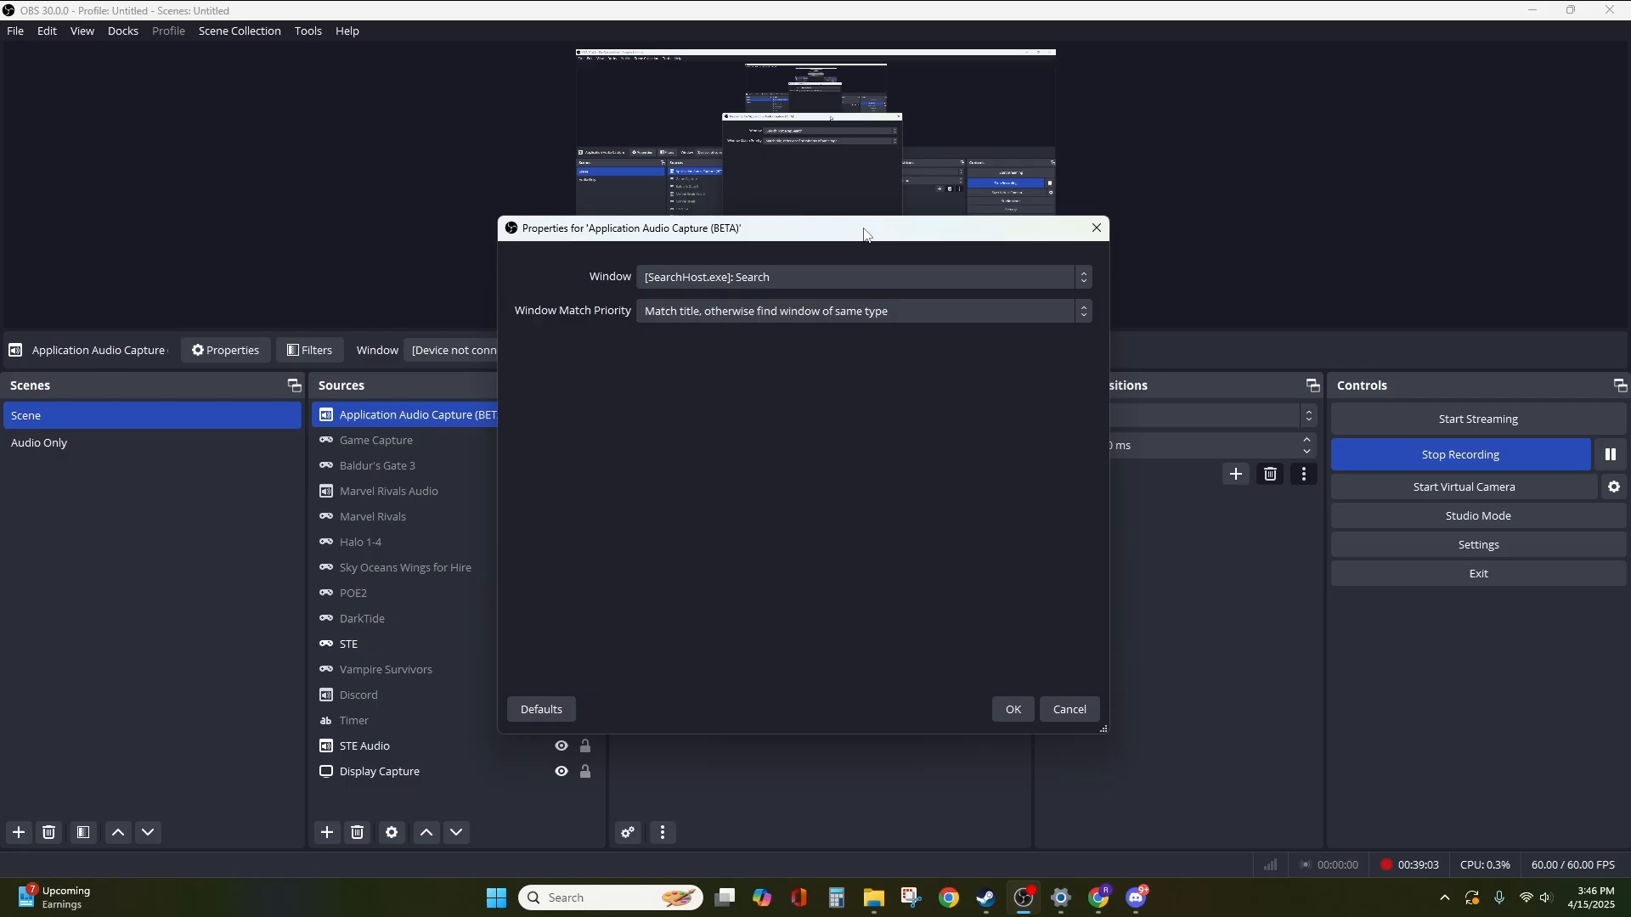
{"action": "left_click", "coordinate": [769, 277]}
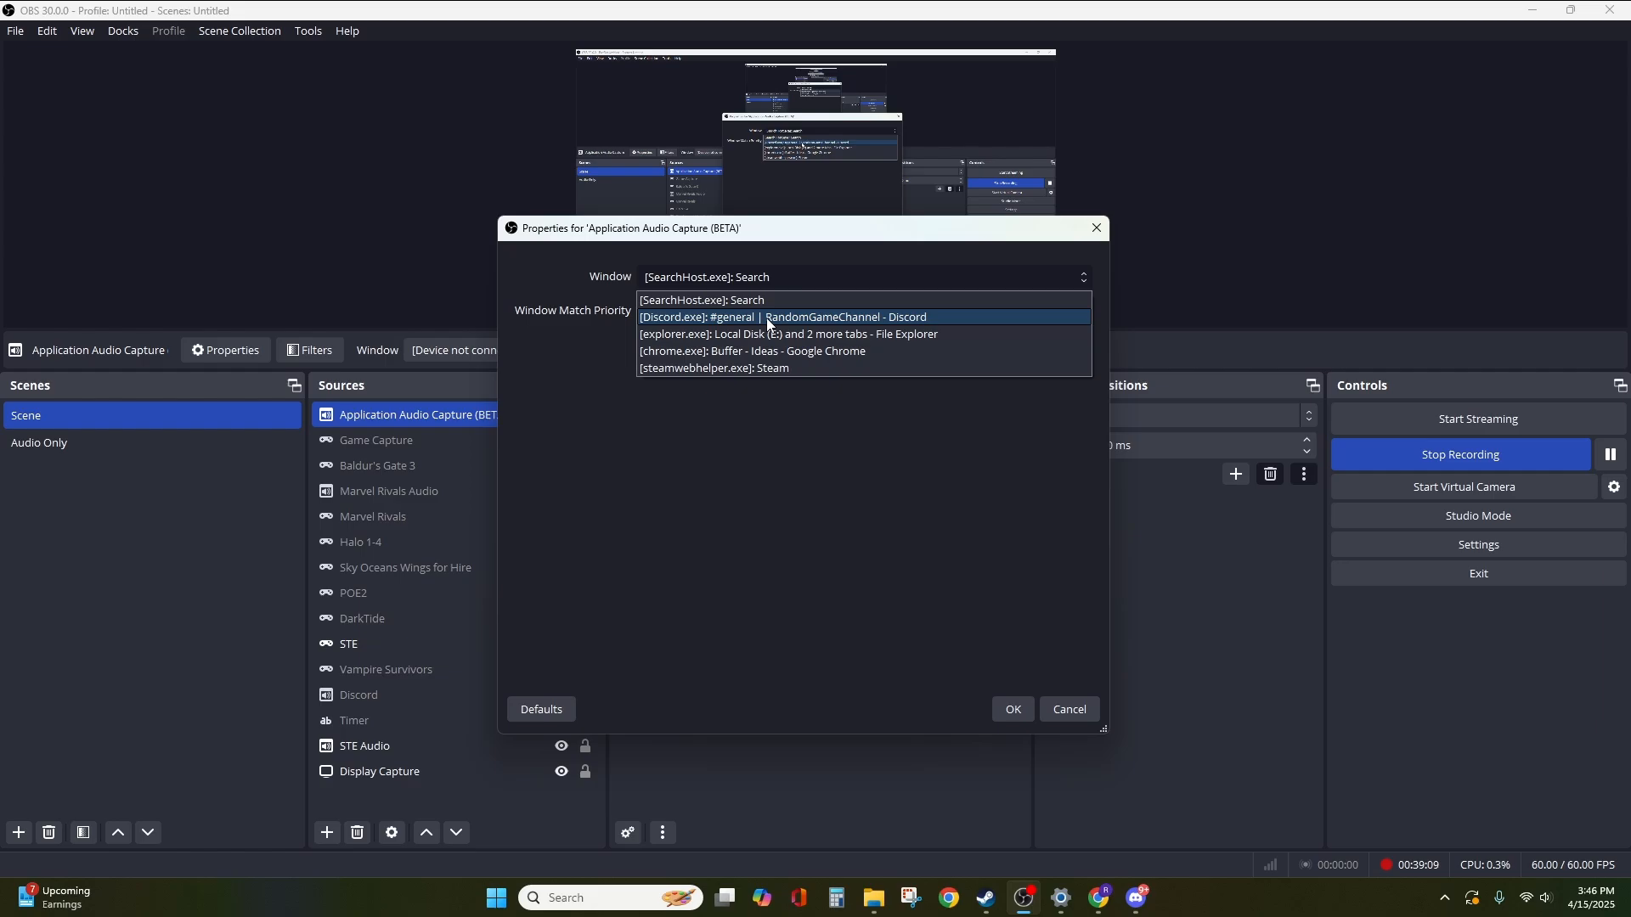
{"action": "left_click", "coordinate": [767, 319]}
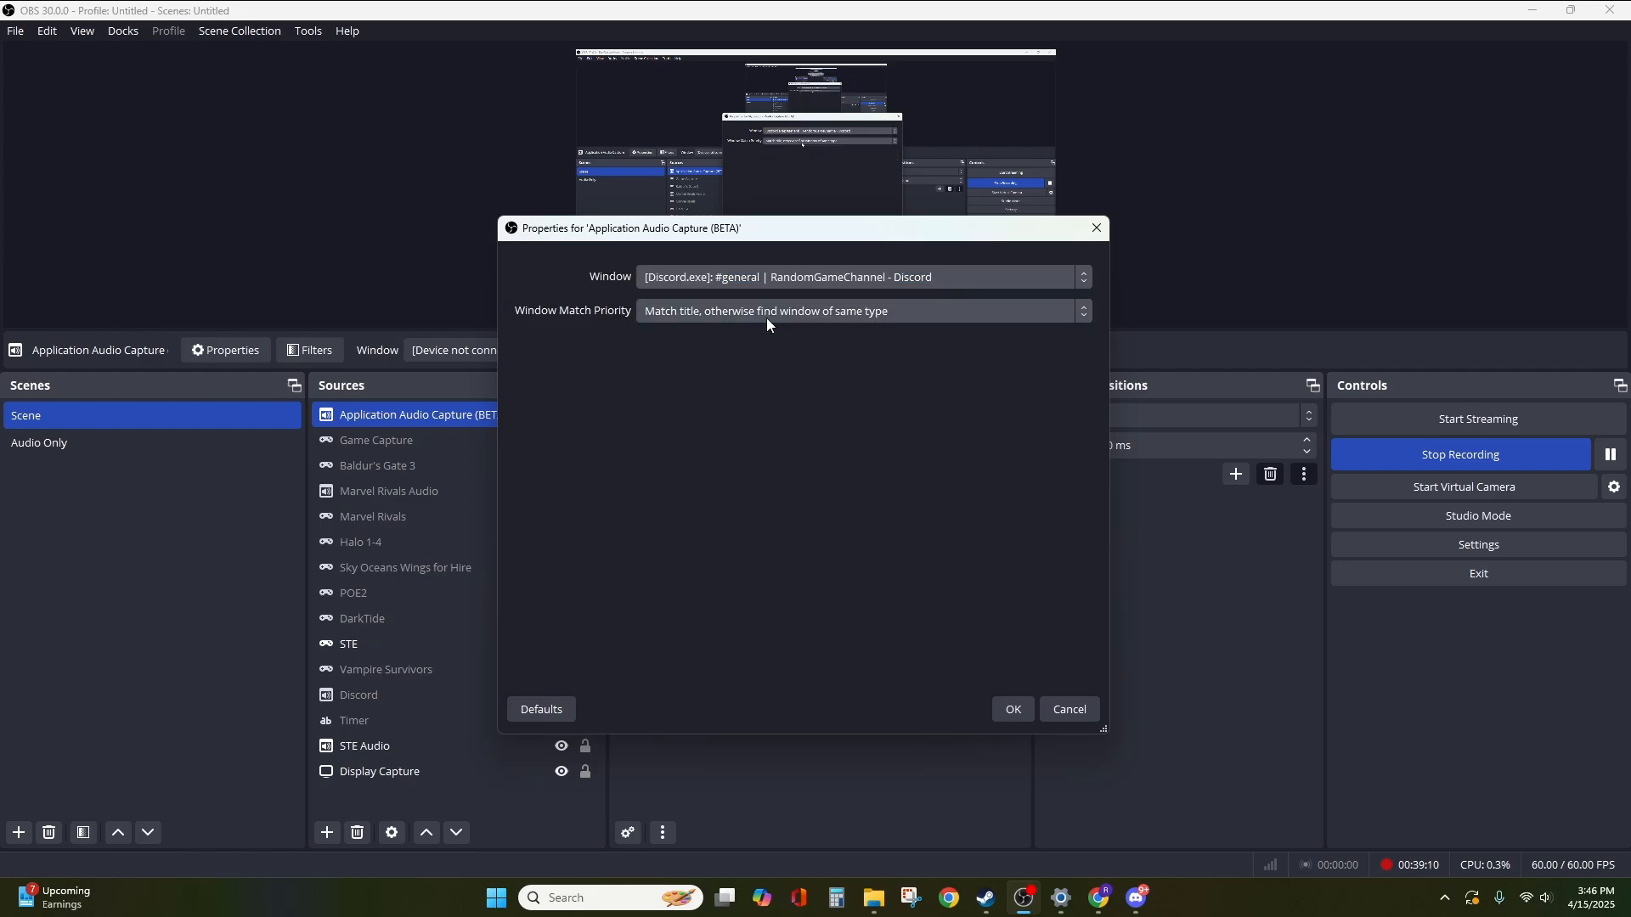
{"action": "left_click", "coordinate": [1013, 709]}
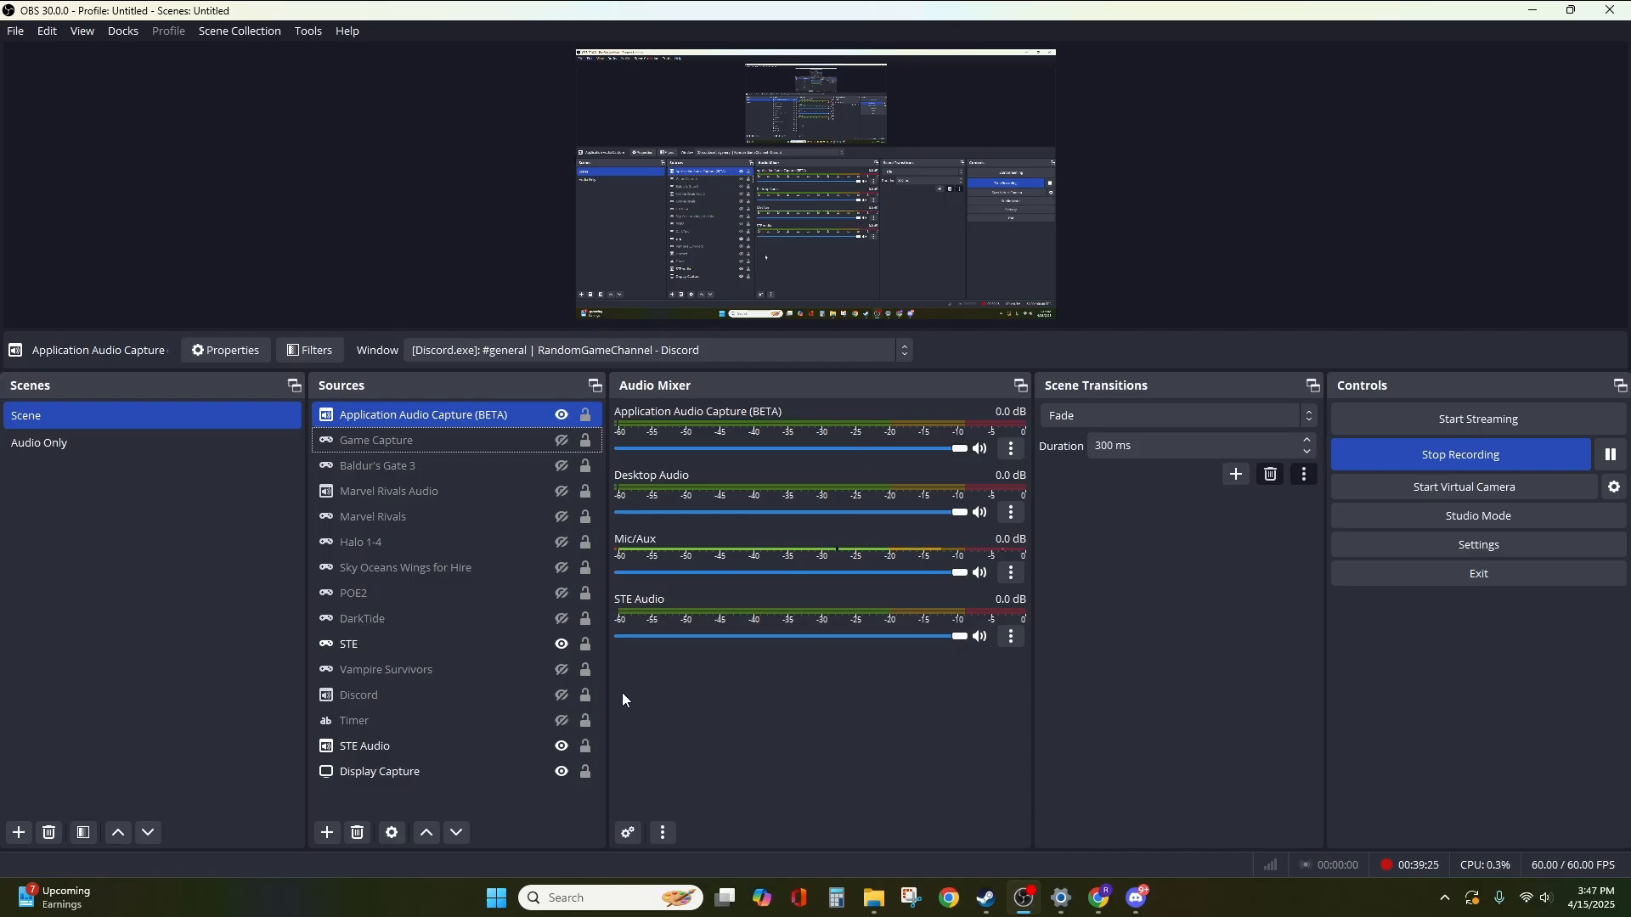
Check which window the existing Discord audio source captures, and leave its properties unchanged.
{"action": "right_click", "coordinate": [395, 702]}
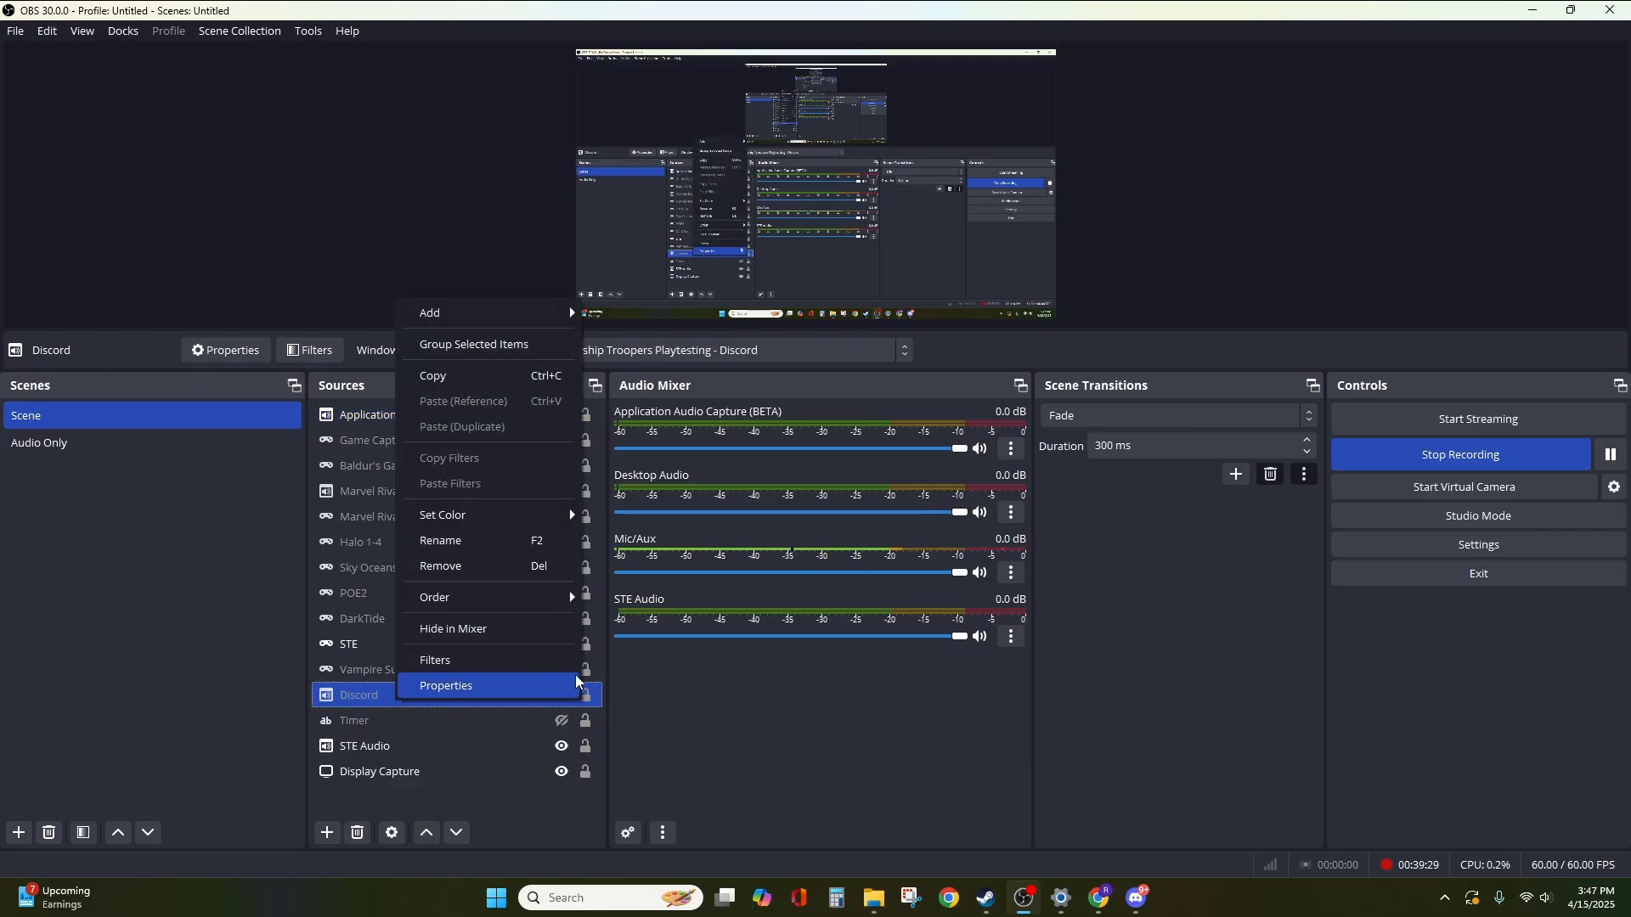
{"action": "left_click", "coordinate": [544, 687]}
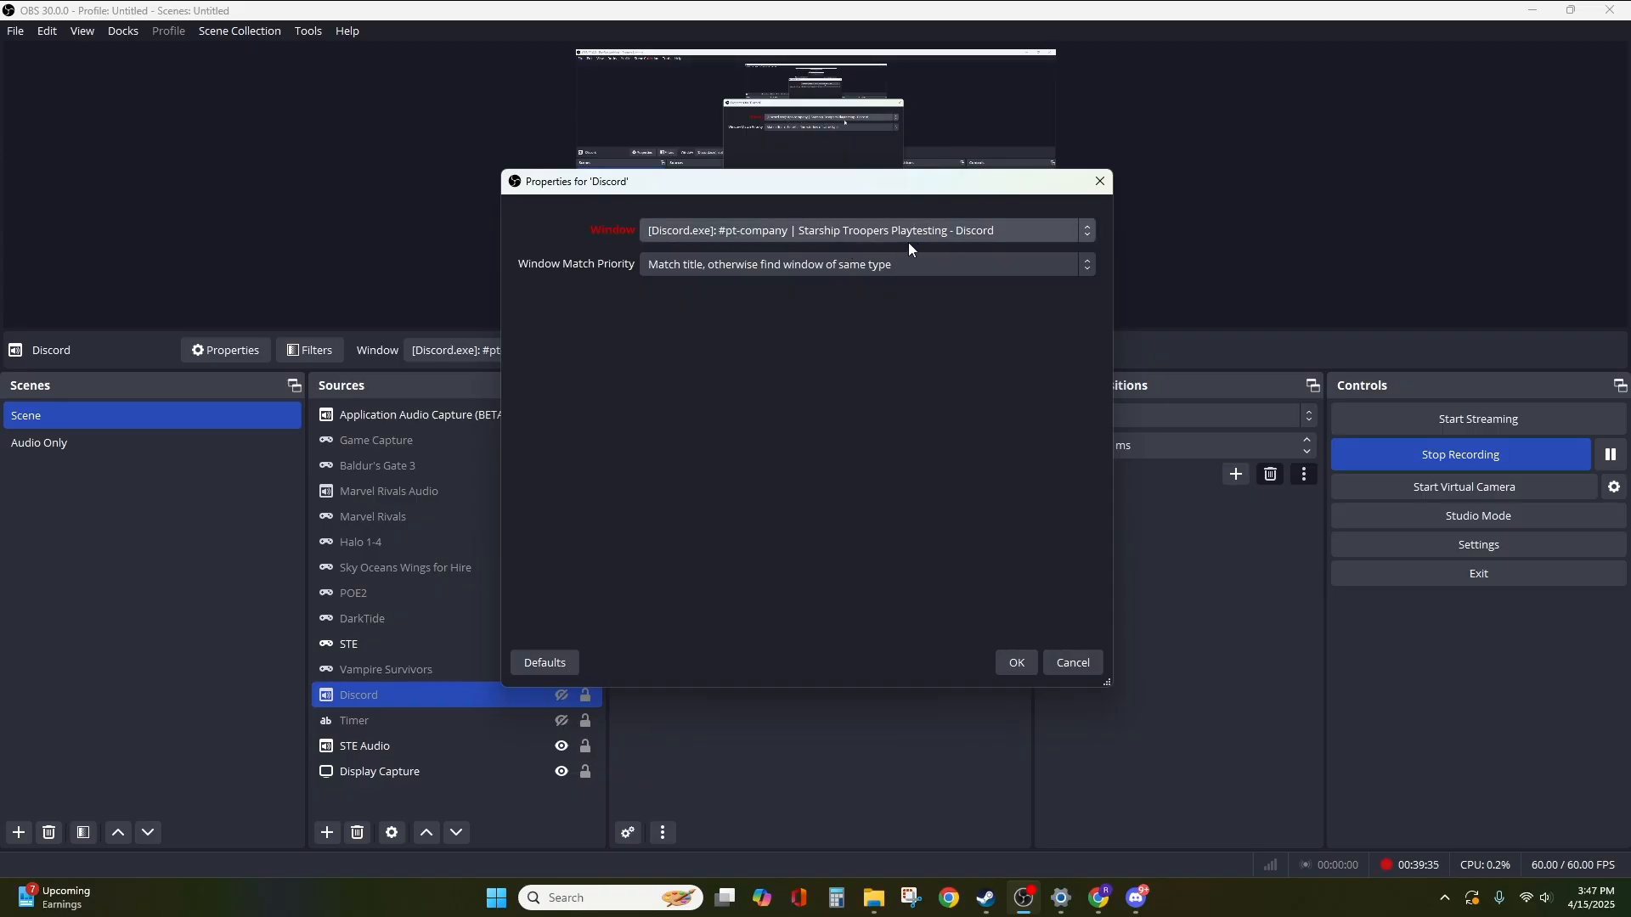
{"action": "left_click", "coordinate": [1072, 662]}
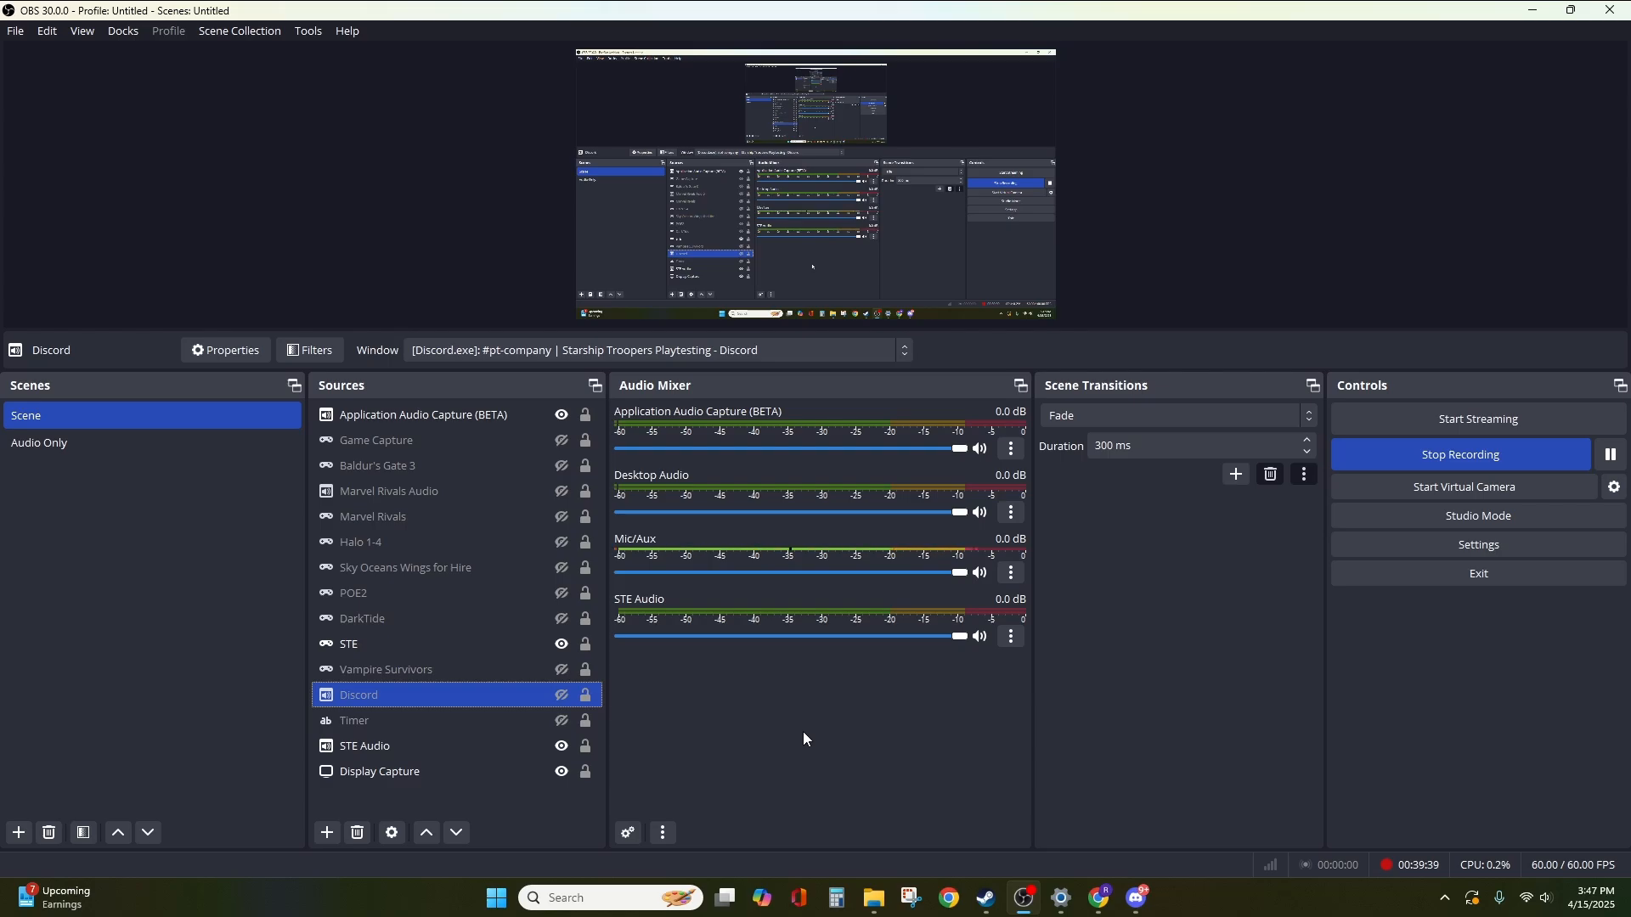
Remove the Application Audio Capture (BETA) source from the scene and confirm the removal.
{"action": "right_click", "coordinate": [438, 407]}
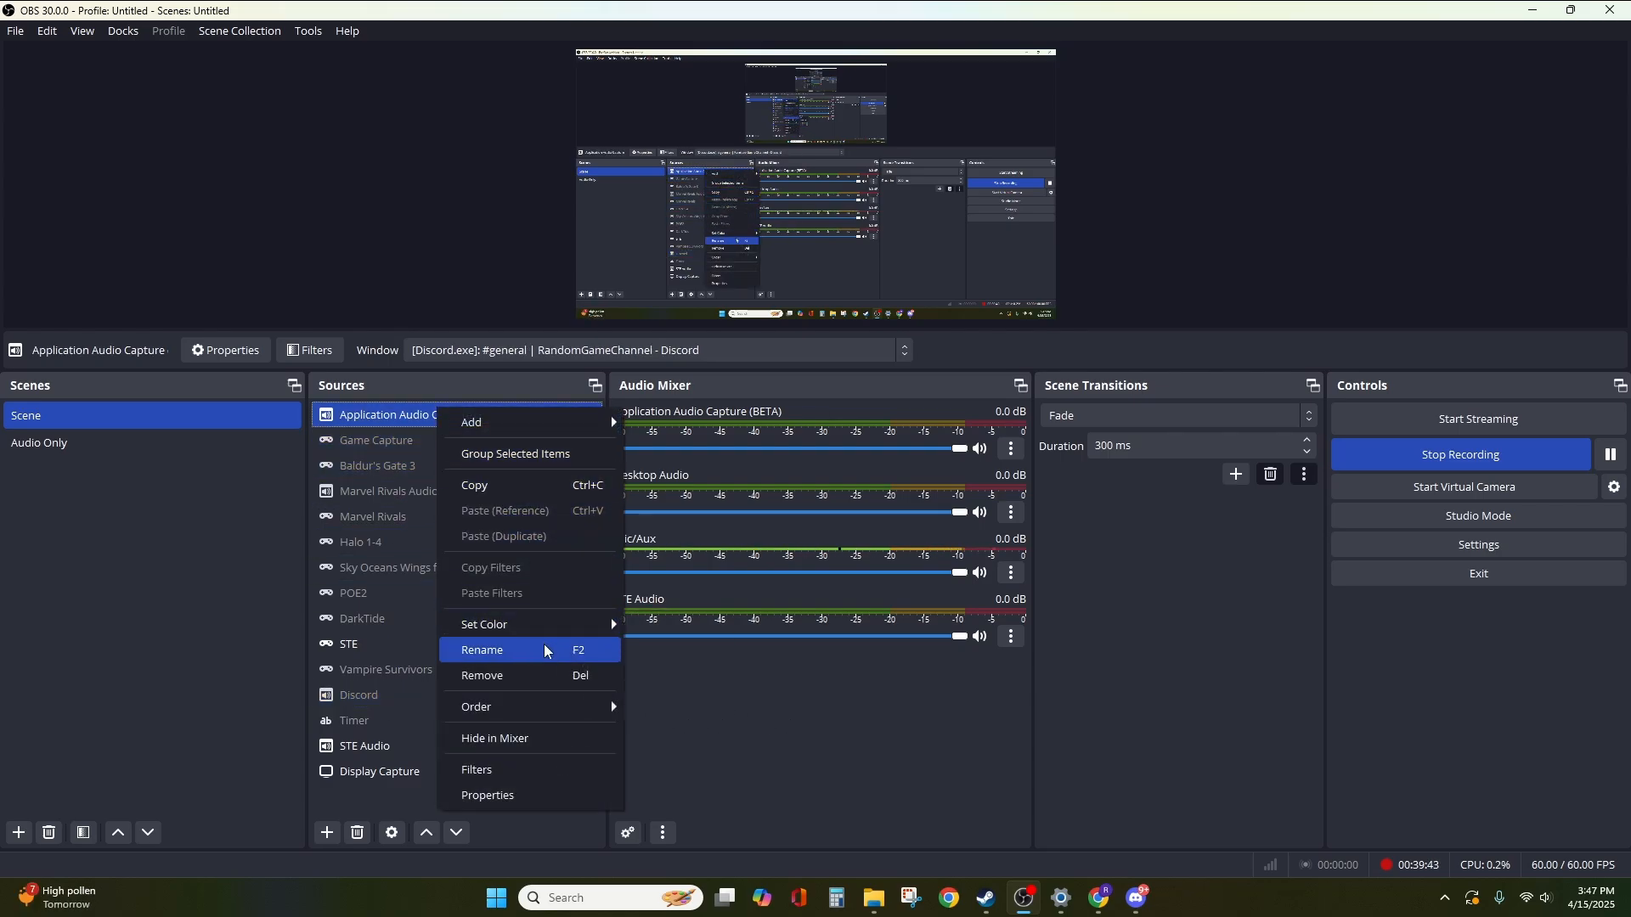
{"action": "left_click", "coordinate": [519, 677]}
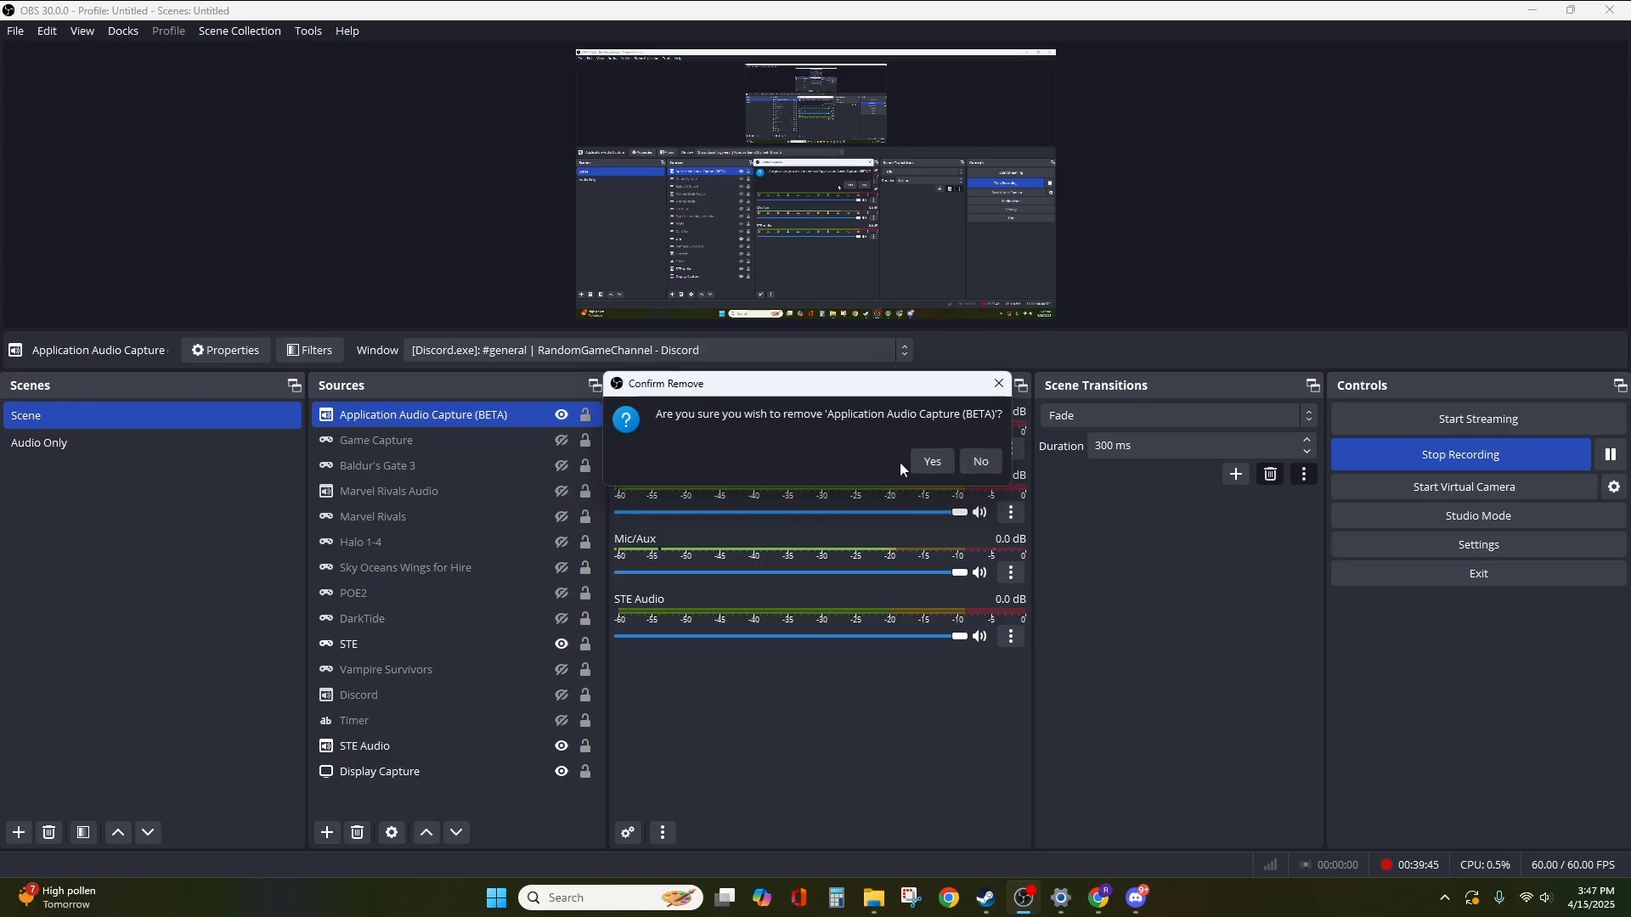
{"action": "left_click", "coordinate": [925, 461]}
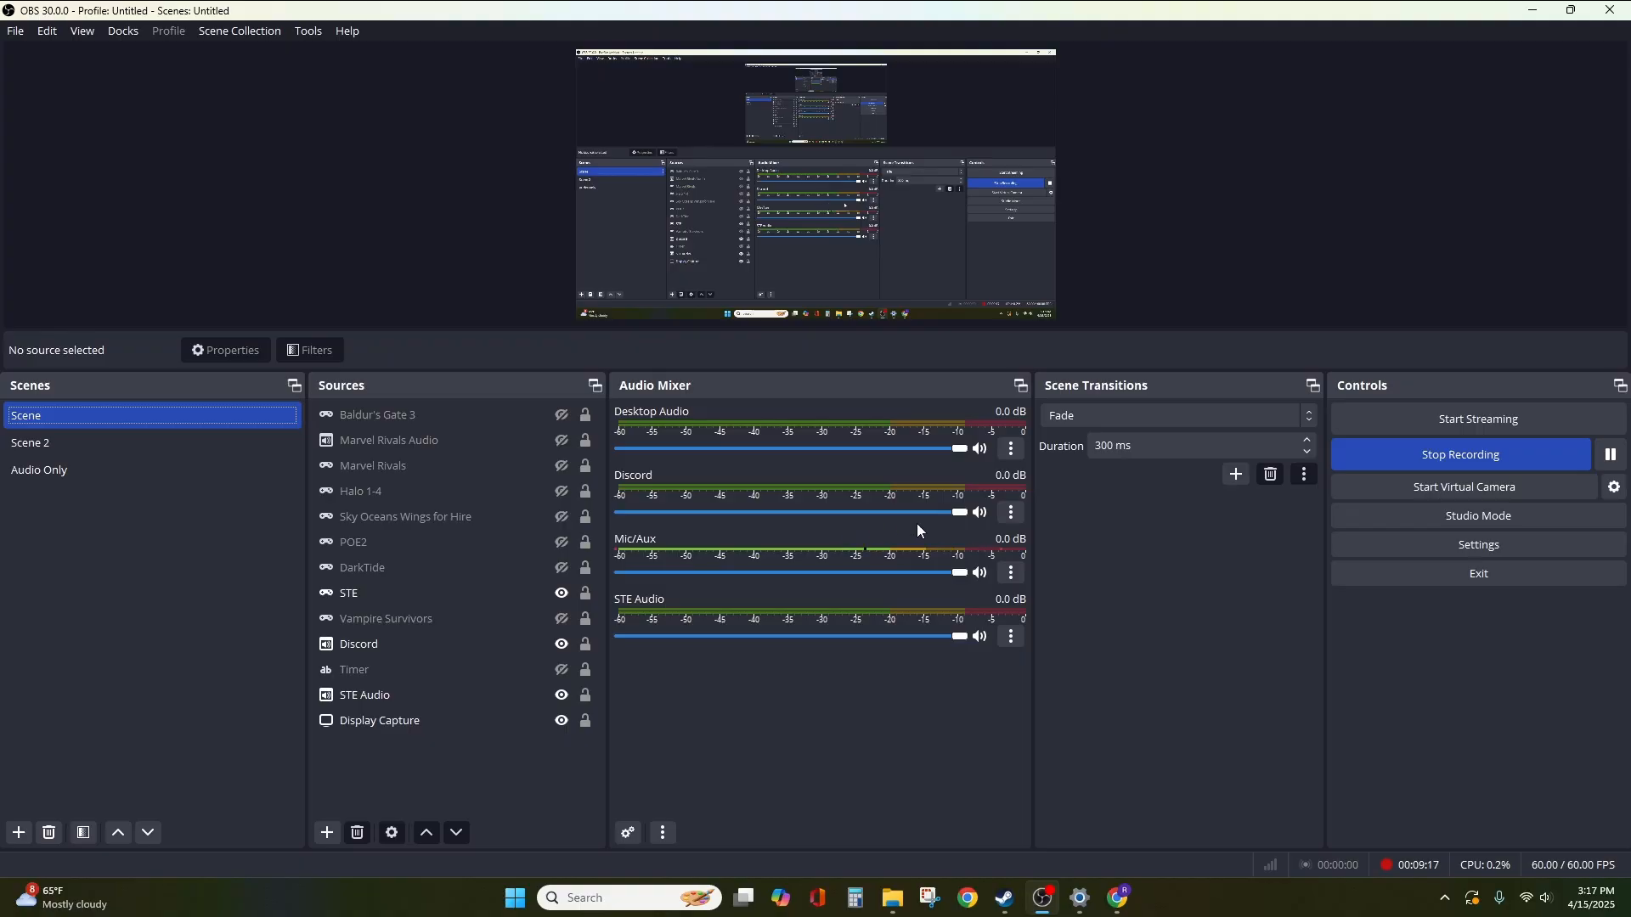
Open the audio filters of the Mic/Aux channel.
{"action": "left_click", "coordinate": [1013, 574]}
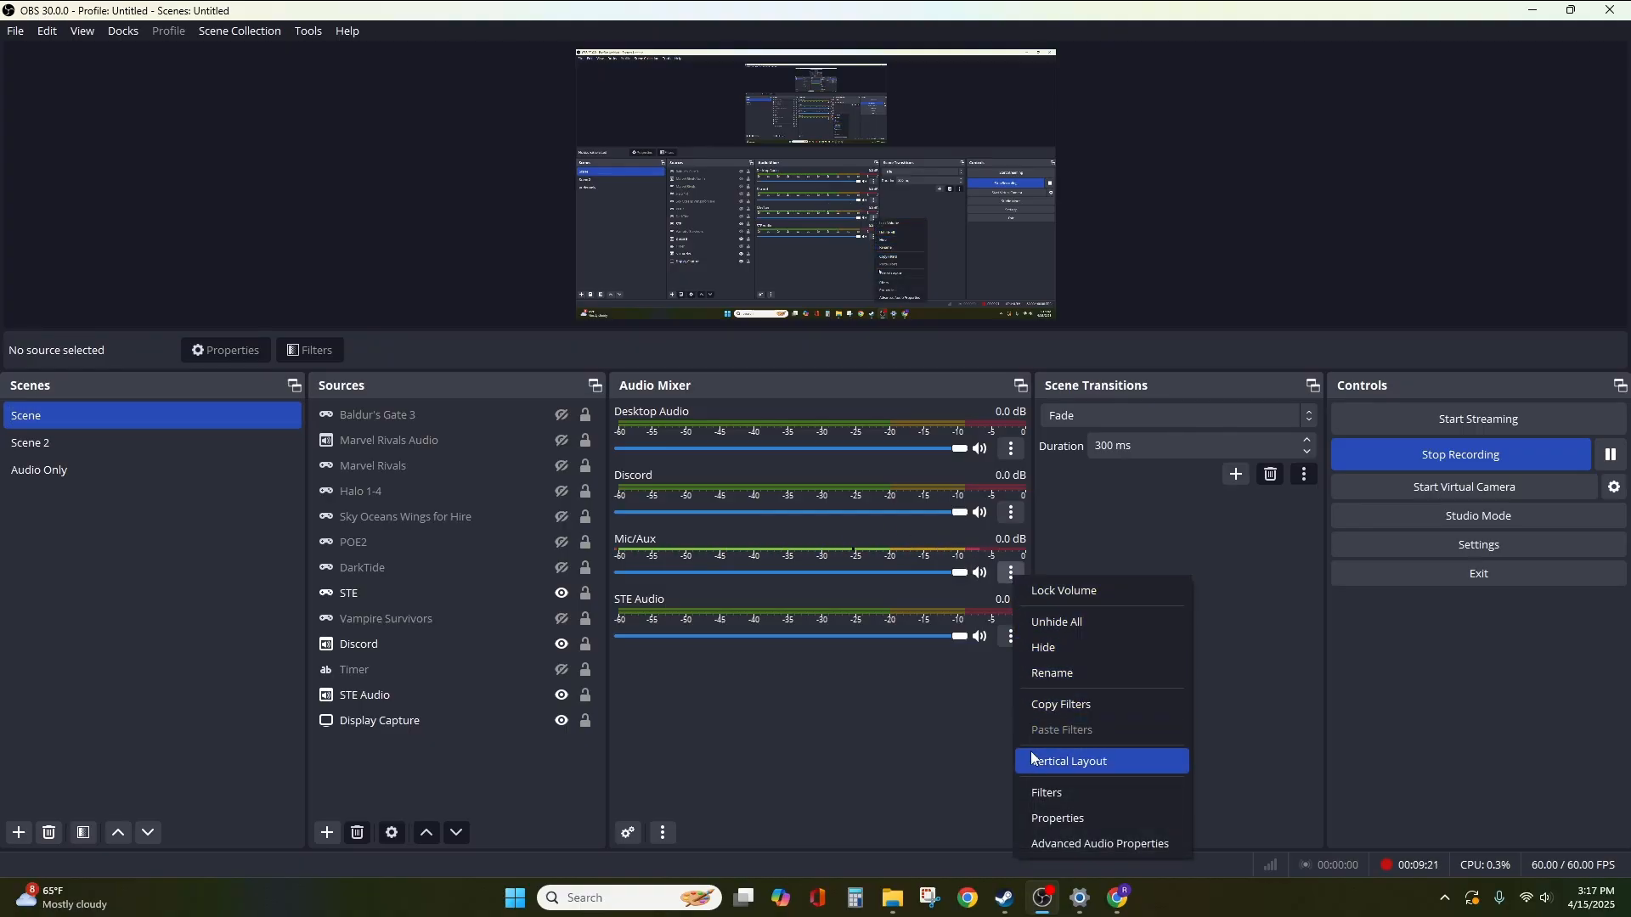
{"action": "left_click", "coordinate": [1060, 794]}
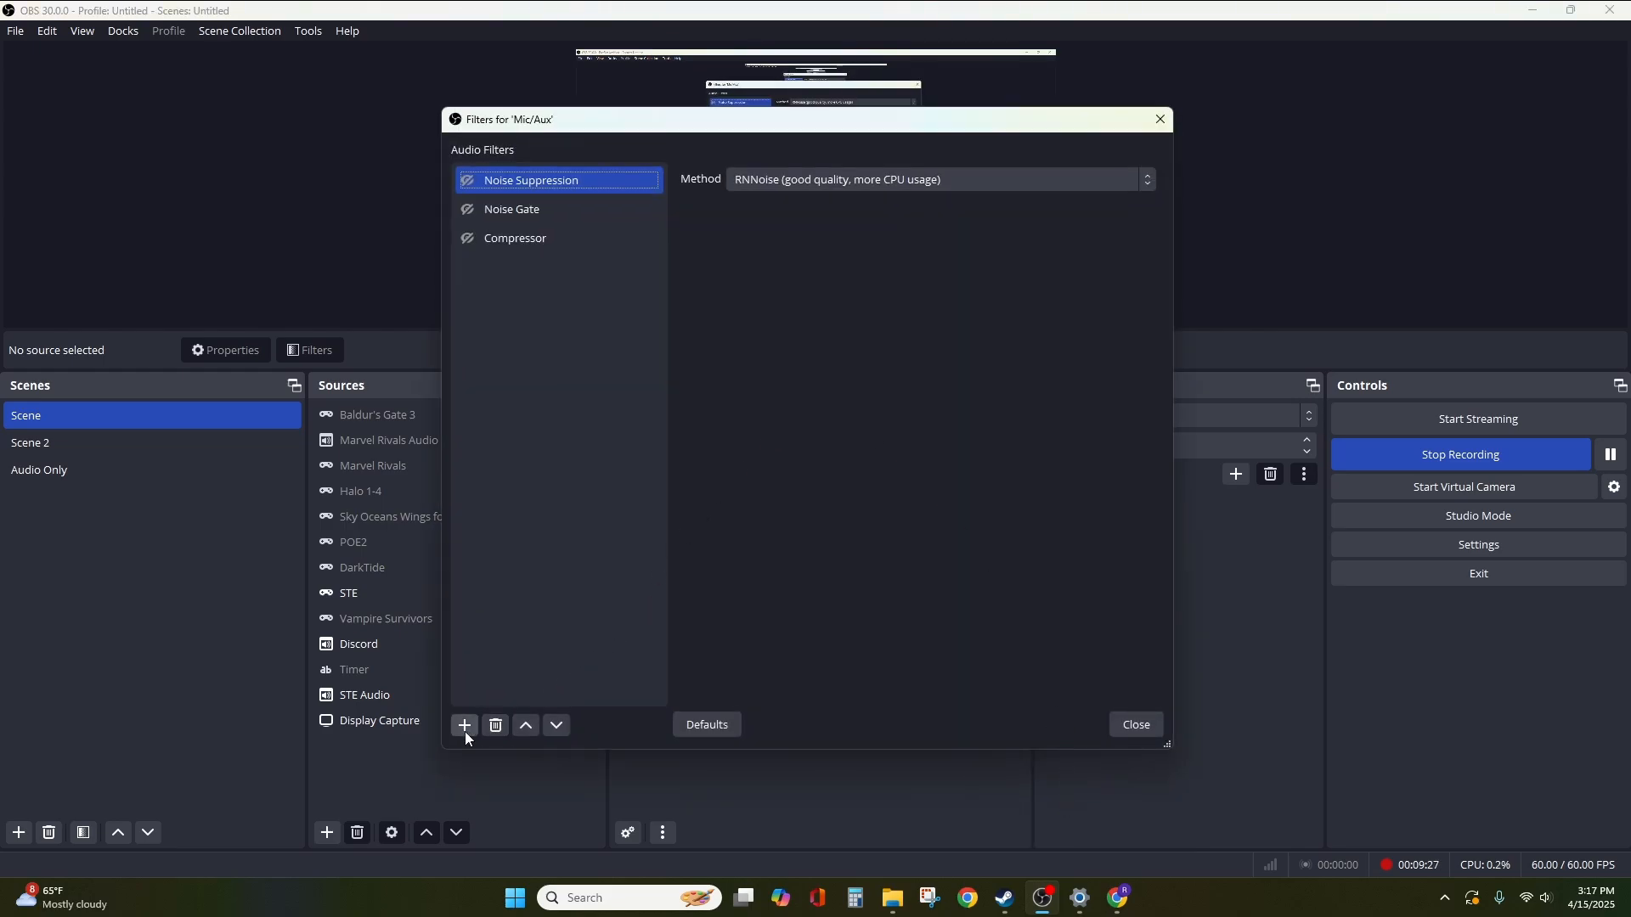
{"action": "left_click_drag", "start_coordinate": [897, 140], "coordinate": [1395, 133]}
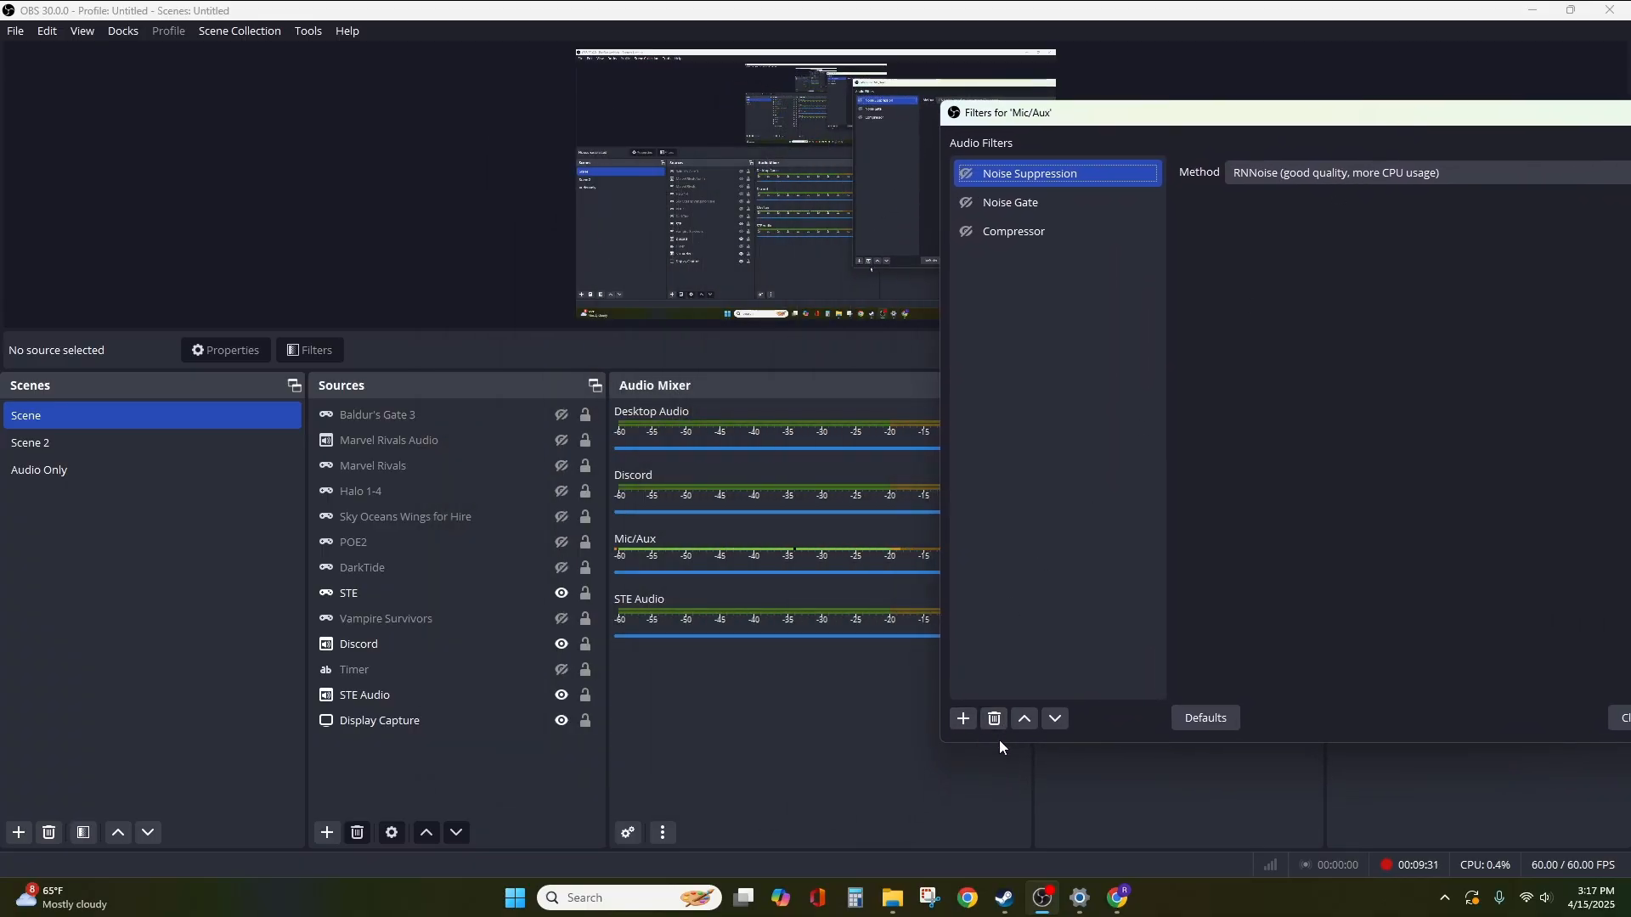
{"action": "left_click_drag", "start_coordinate": [1231, 113], "coordinate": [768, 117]}
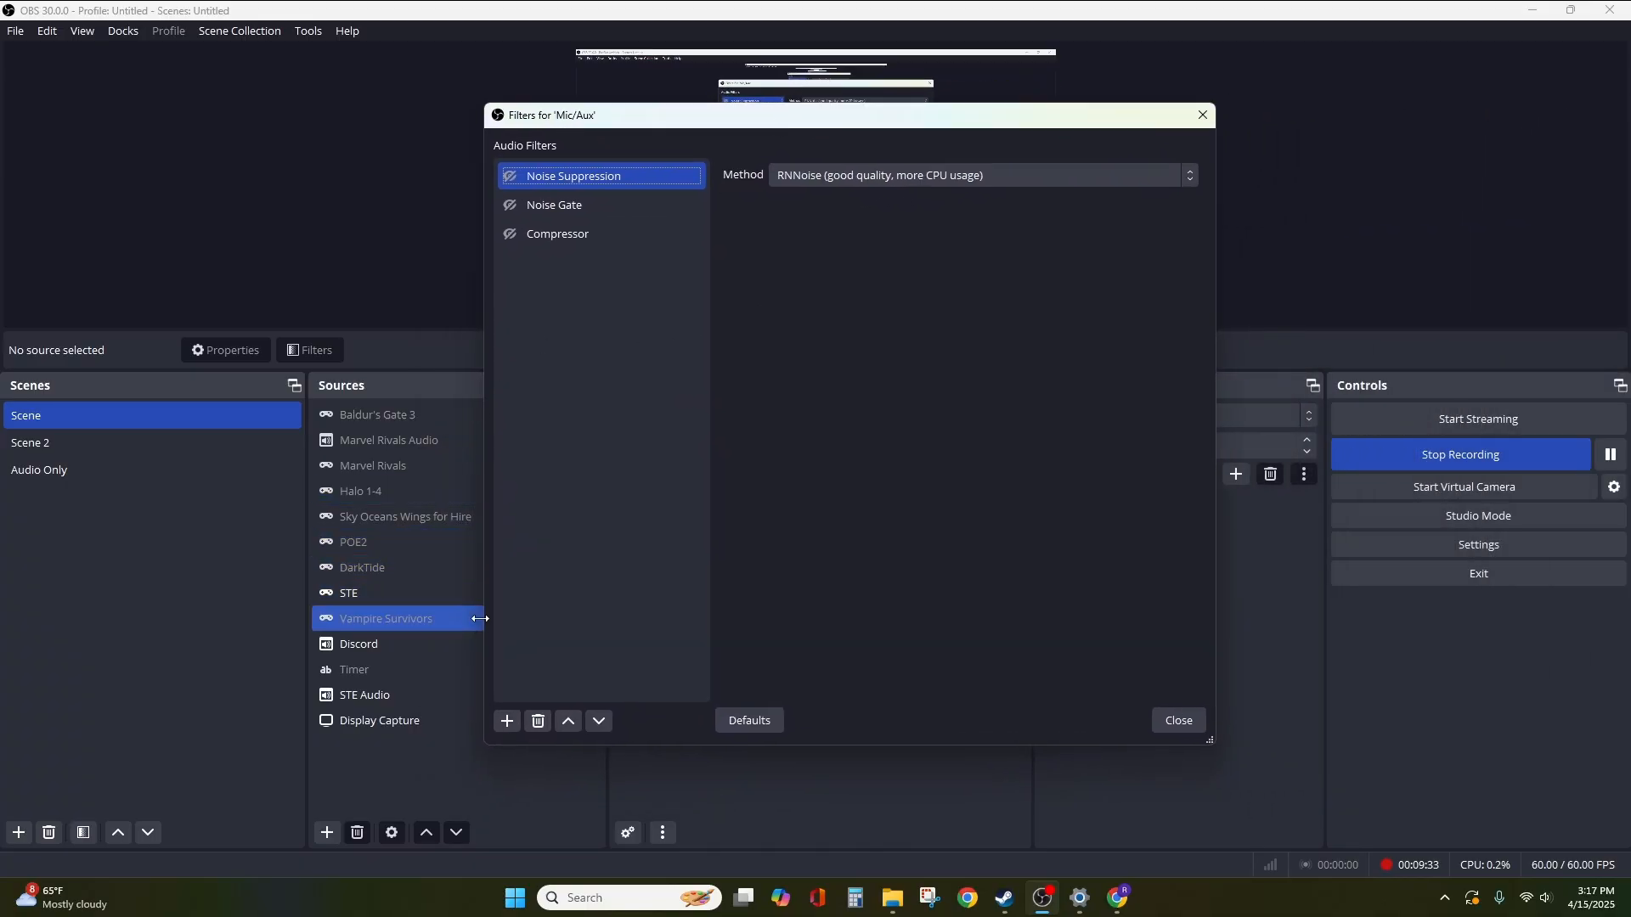
Add another Noise Gate filter to Mic/Aux under its default name, and move the shrunken filters window clear of the audio mixer.
{"action": "left_click", "coordinate": [507, 724]}
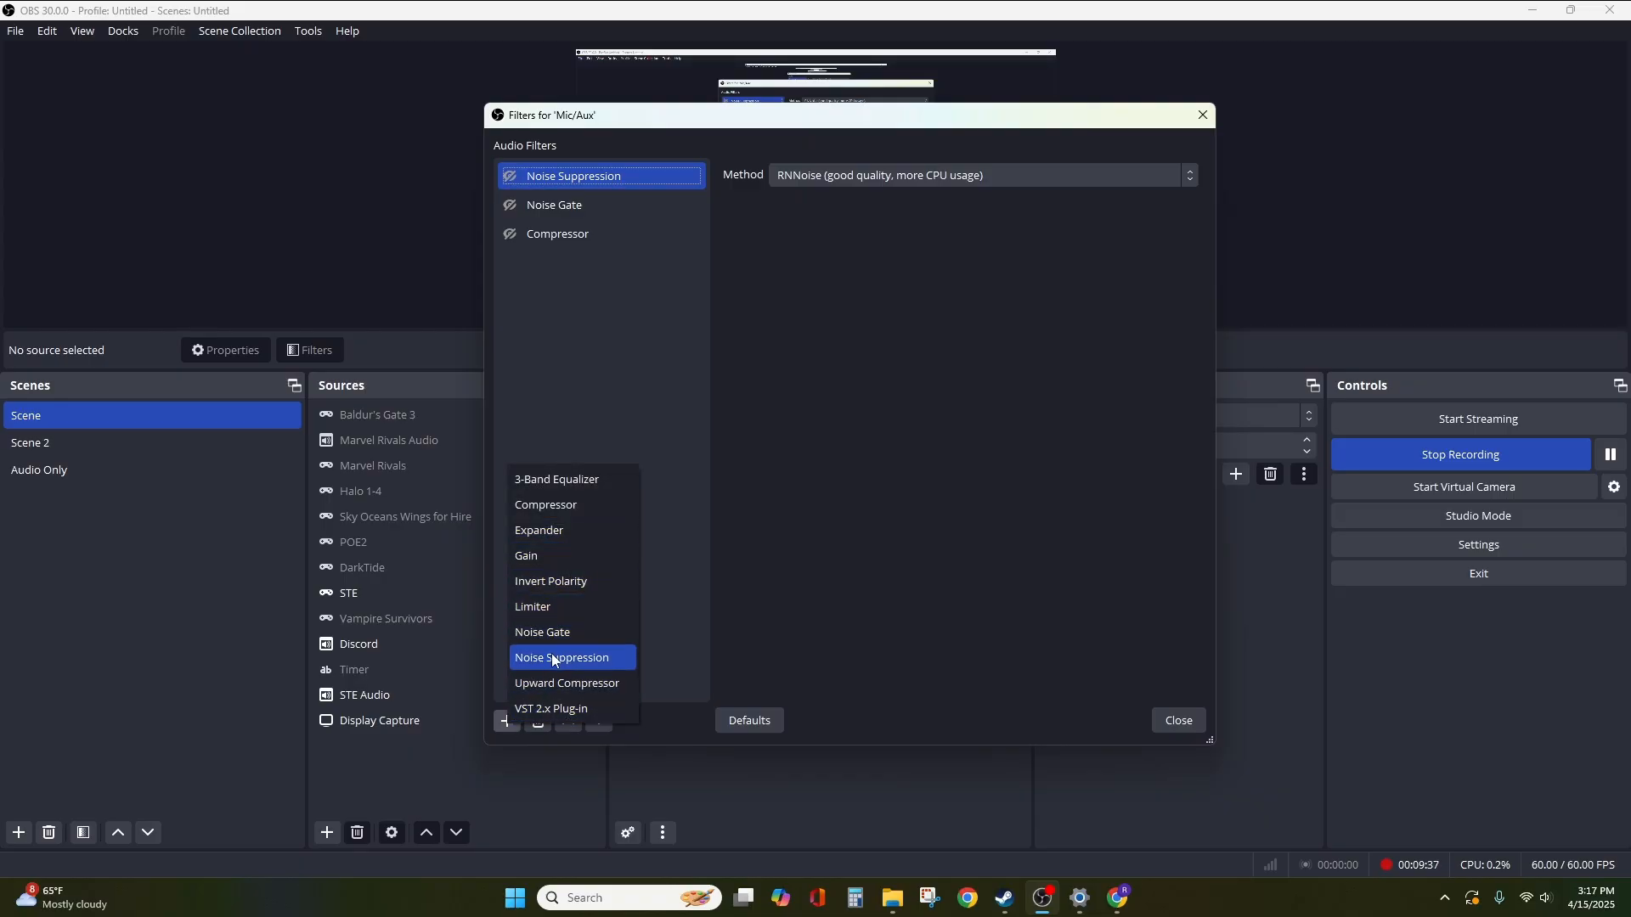
{"action": "left_click", "coordinate": [575, 632]}
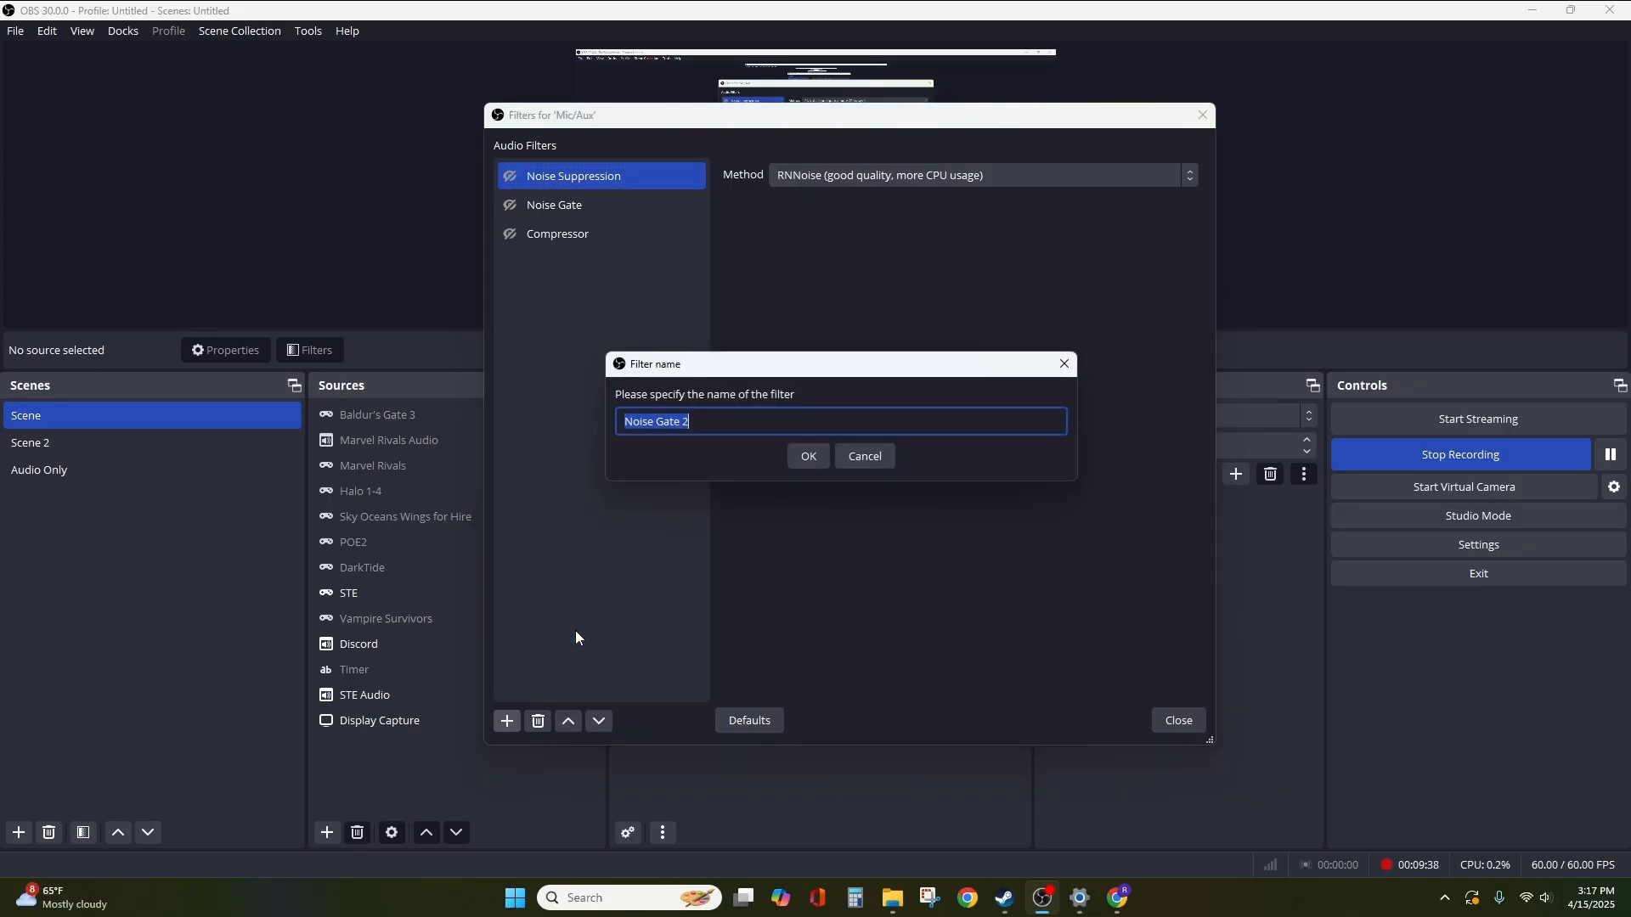
{"action": "left_click", "coordinate": [808, 457]}
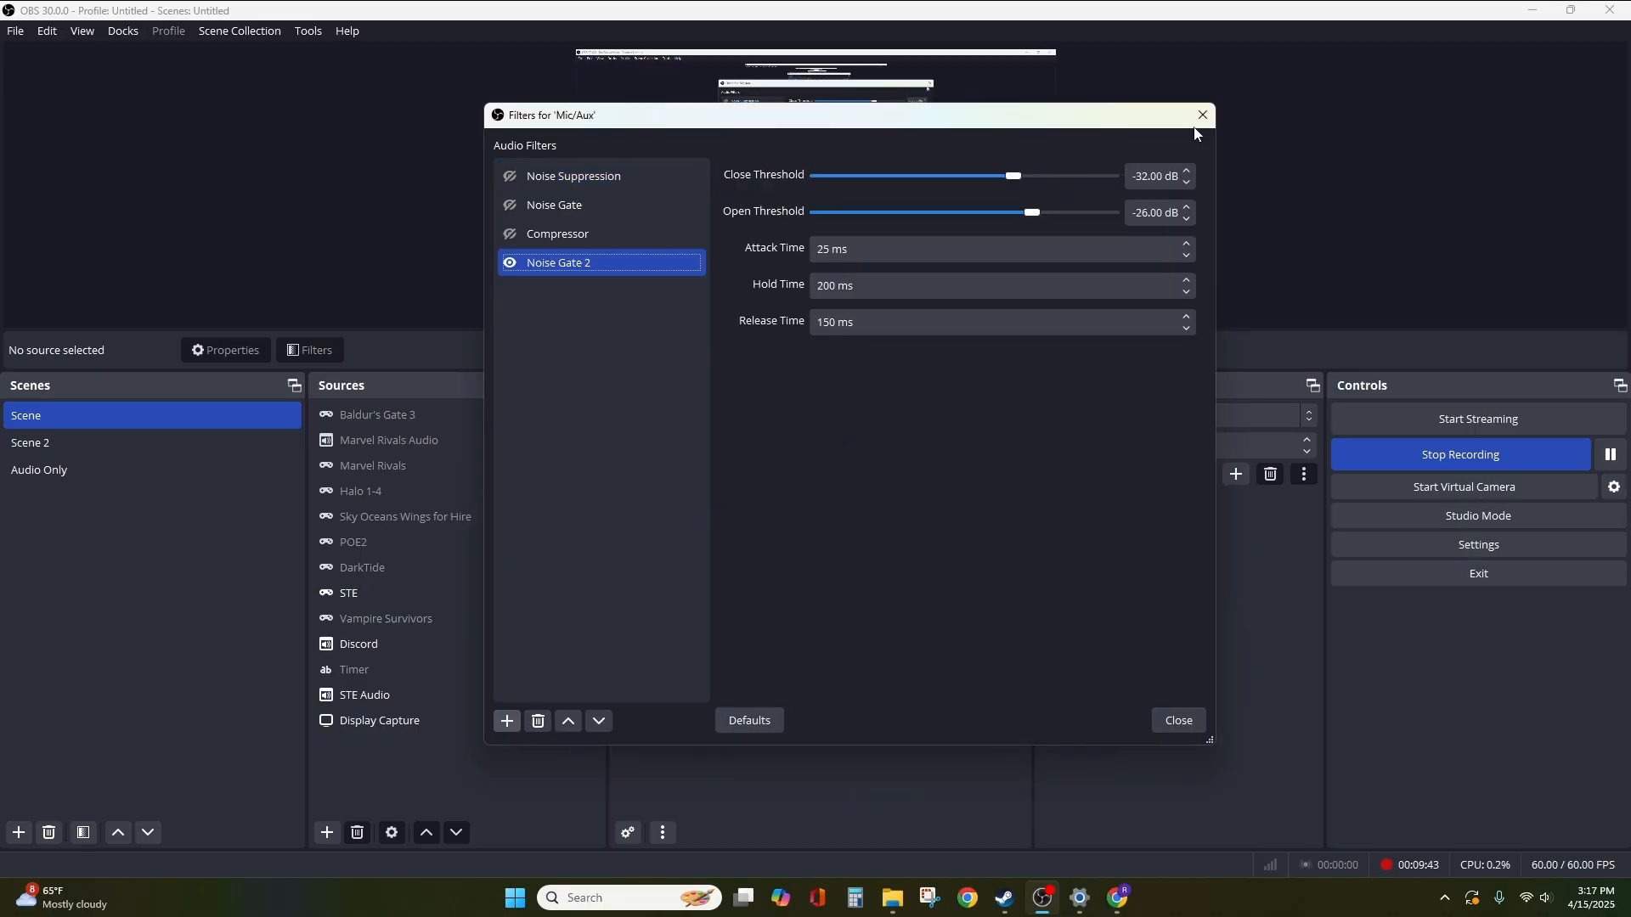
{"action": "left_click_drag", "start_coordinate": [1210, 740], "coordinate": [1027, 517]}
{"action": "left_click_drag", "start_coordinate": [932, 123], "coordinate": [471, 268]}
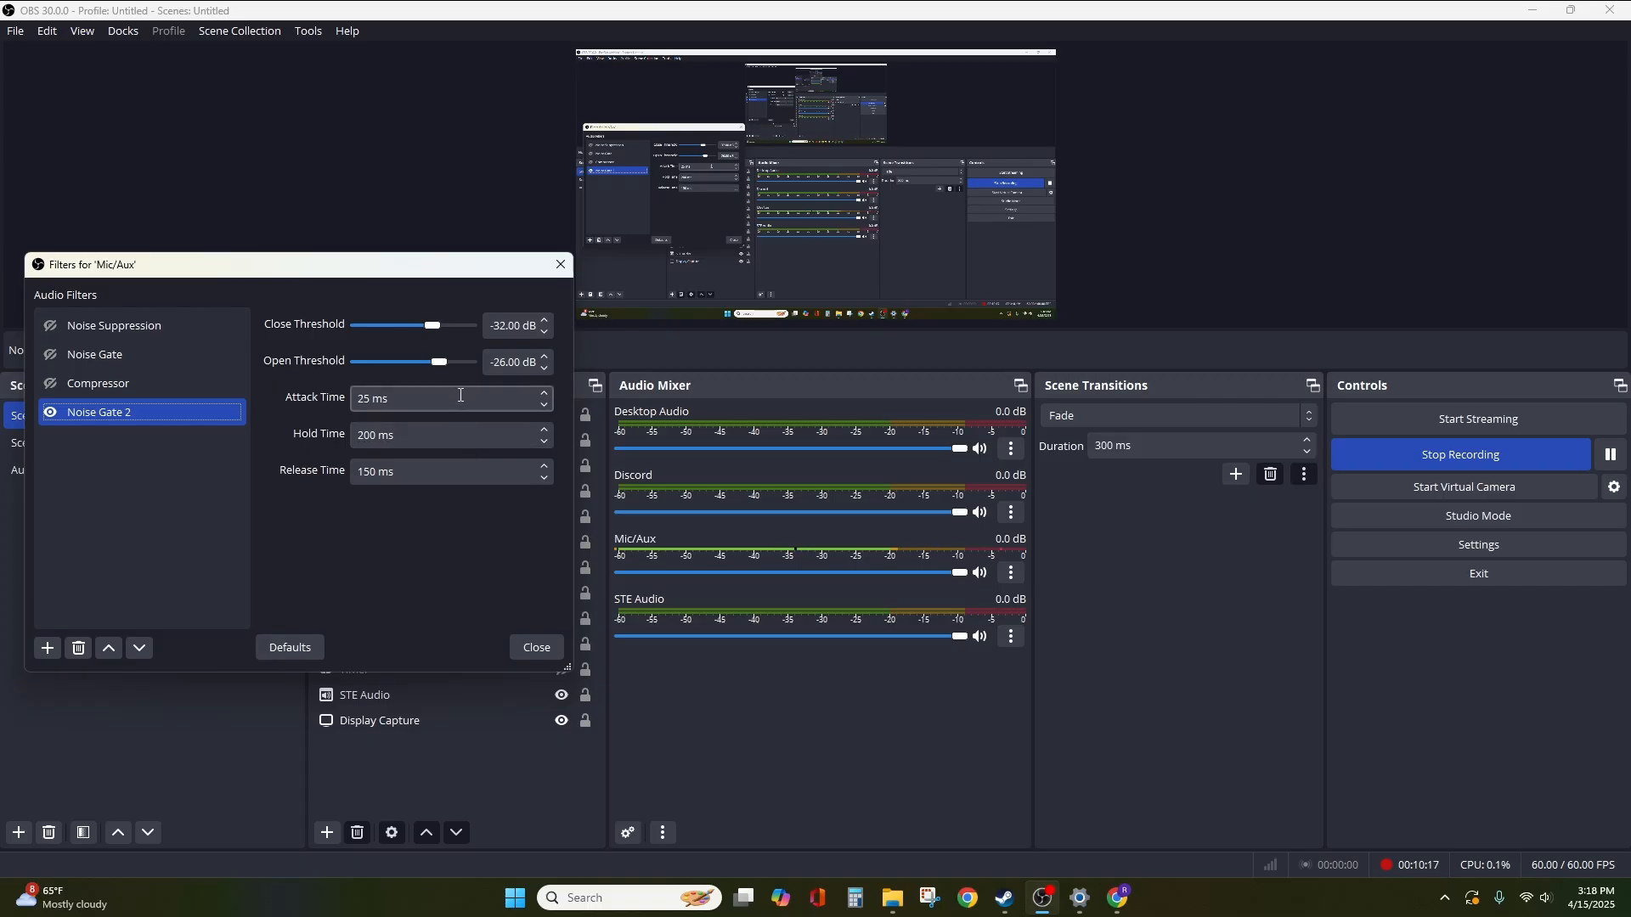
Raise the open threshold of the newly added noise gate to -20 dB.
{"action": "left_click", "coordinate": [442, 367]}
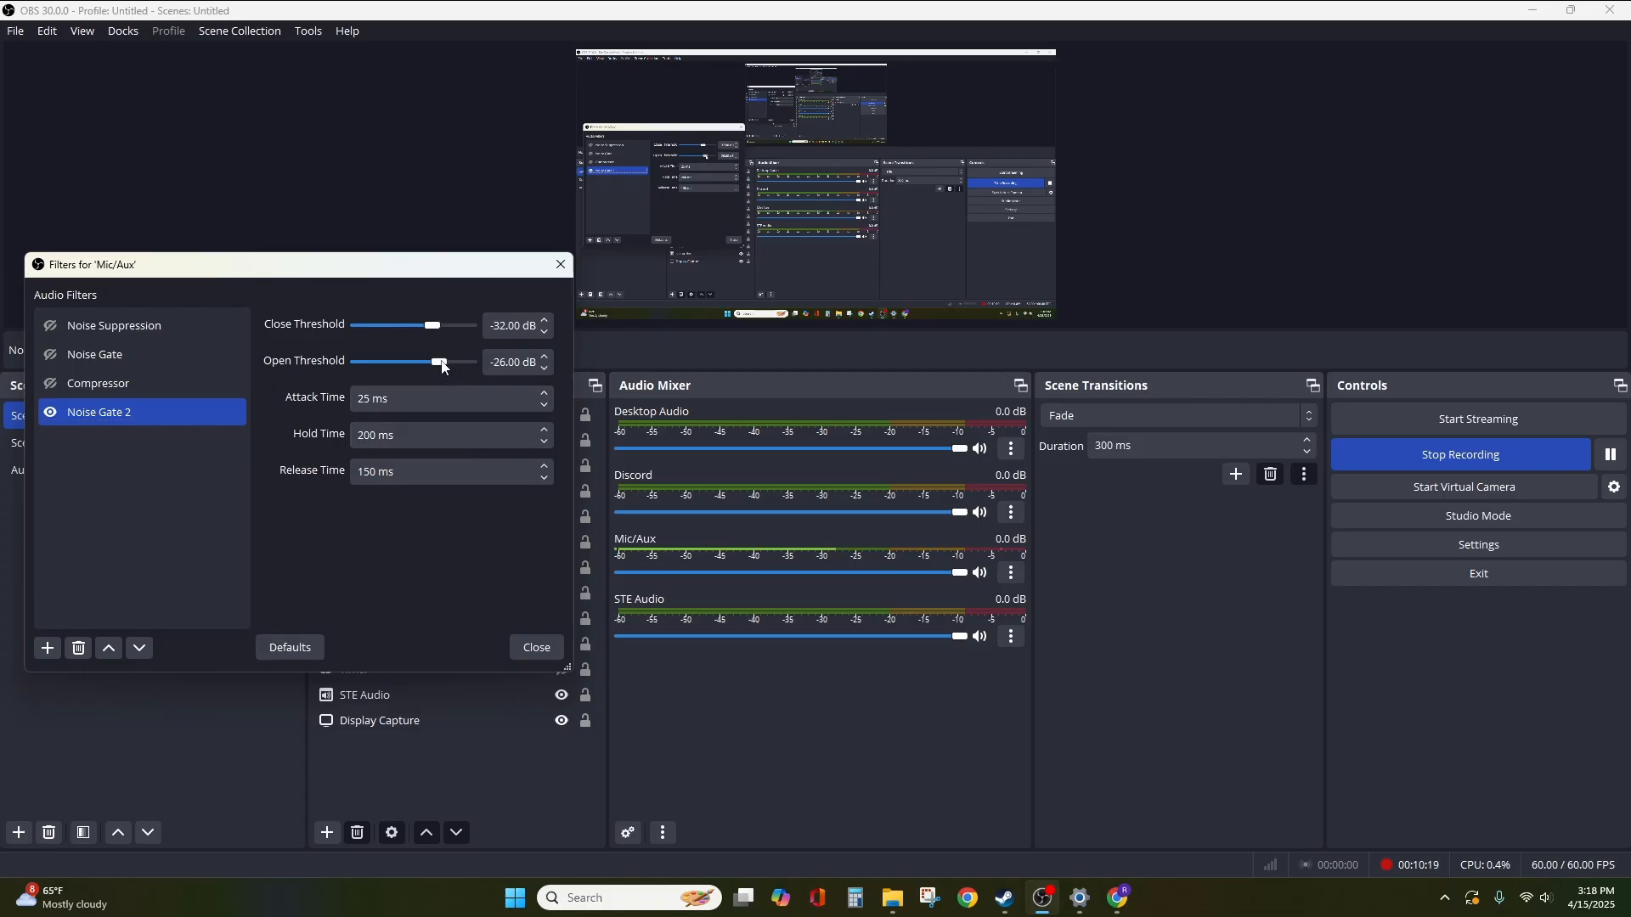
{"action": "left_click_drag", "start_coordinate": [443, 367], "coordinate": [462, 367]}
{"action": "scroll", "coordinate": [459, 366], "scroll_direction": "down", "scroll_amount": 1}
{"action": "scroll", "coordinate": [452, 364], "scroll_direction": "down", "scroll_amount": 2}
{"action": "scroll", "coordinate": [448, 364], "scroll_direction": "down", "scroll_amount": 1}
Switch from the original Noise Gate to Noise Gate 2, and add another Noise Suppression filter under its default name.
{"action": "left_click", "coordinate": [170, 362]}
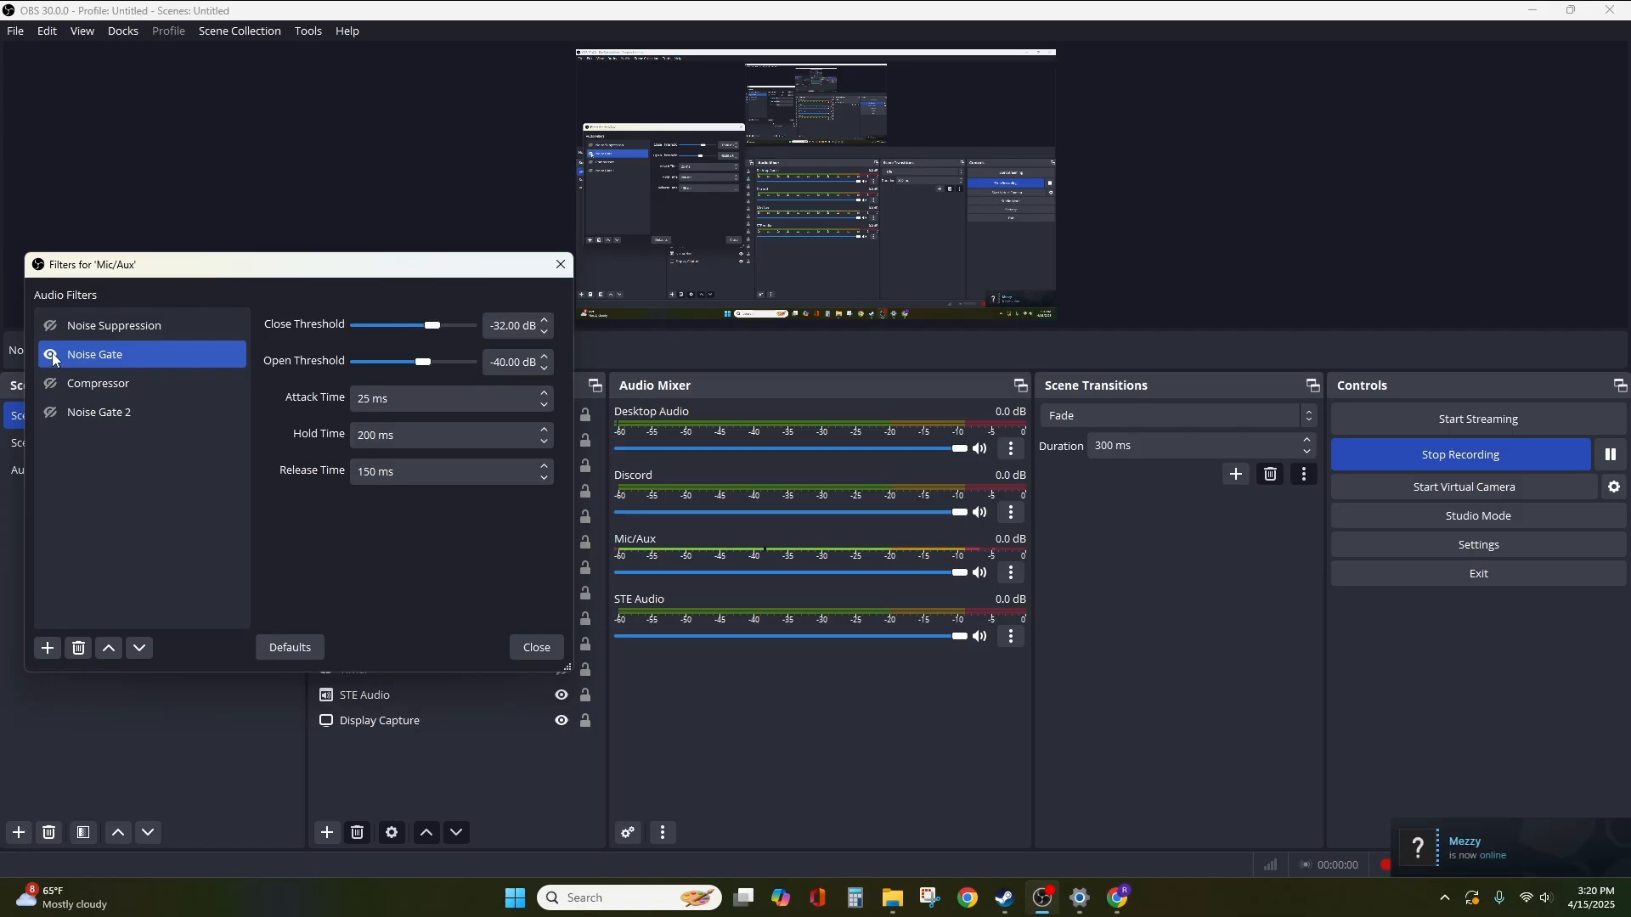
{"action": "left_click", "coordinate": [51, 411]}
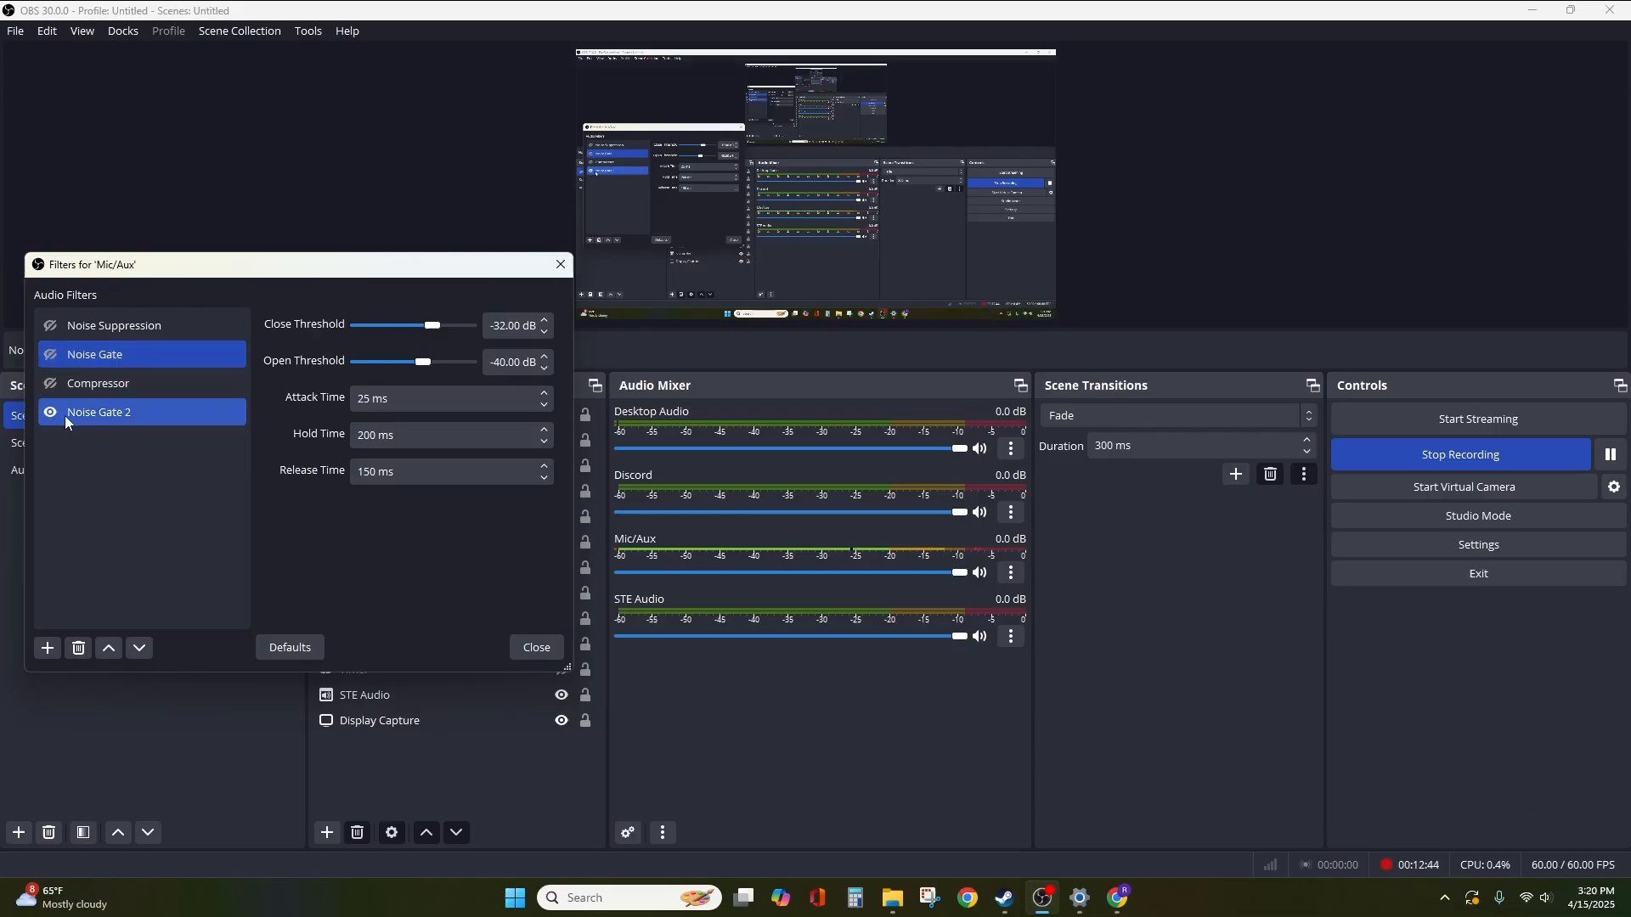
{"action": "left_click", "coordinate": [56, 648]}
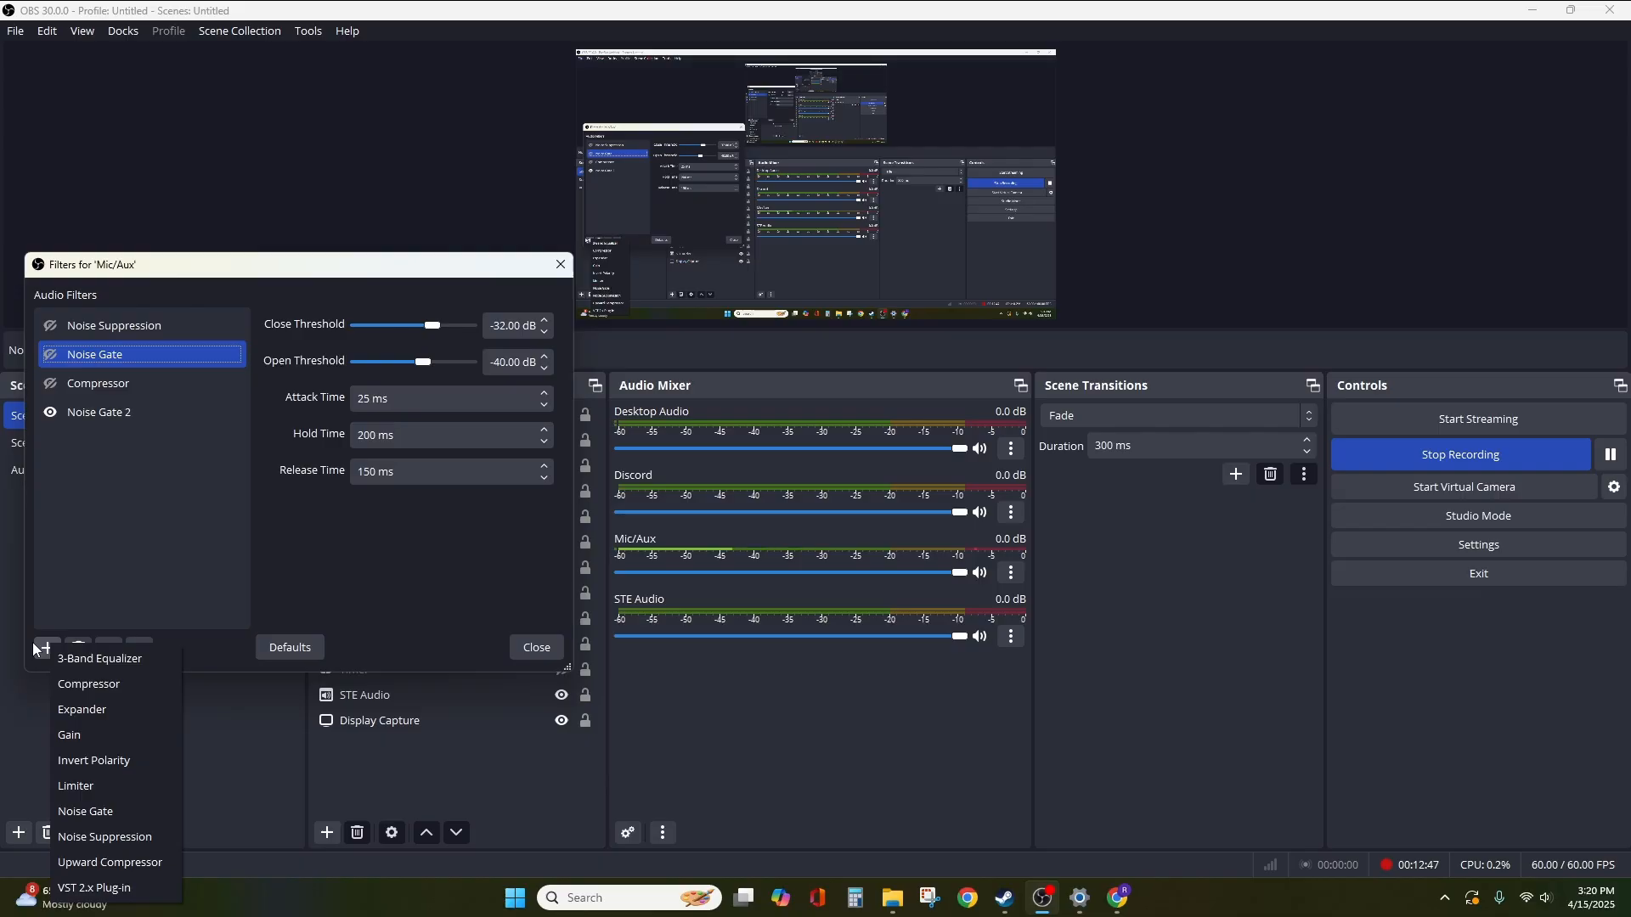
{"action": "left_click", "coordinate": [104, 836]}
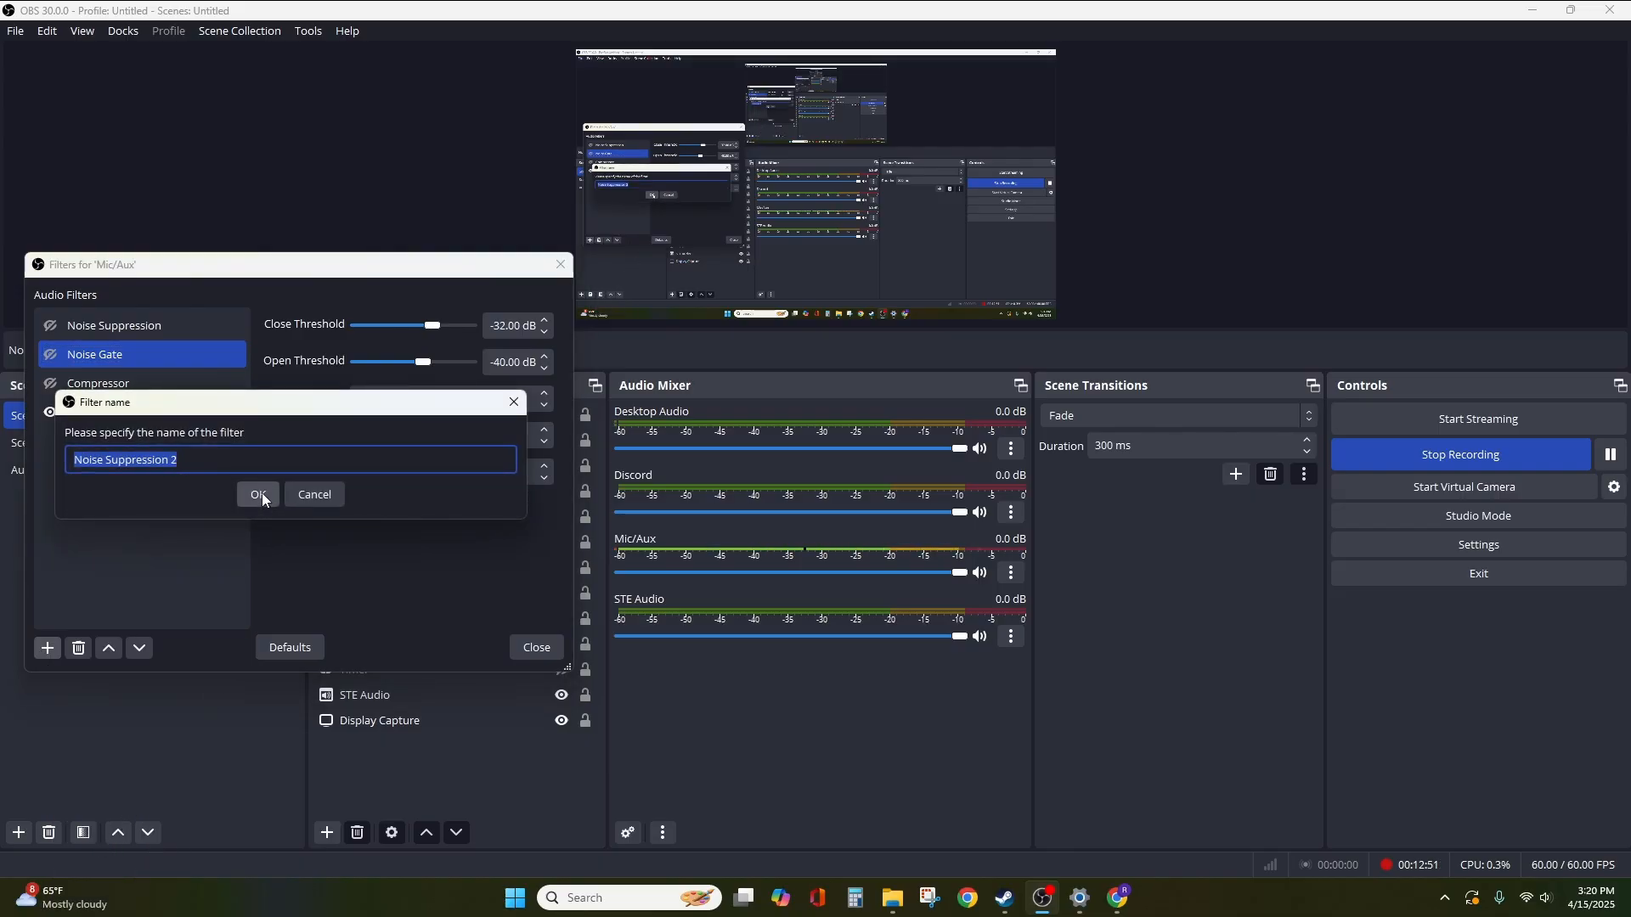
{"action": "left_click", "coordinate": [258, 494]}
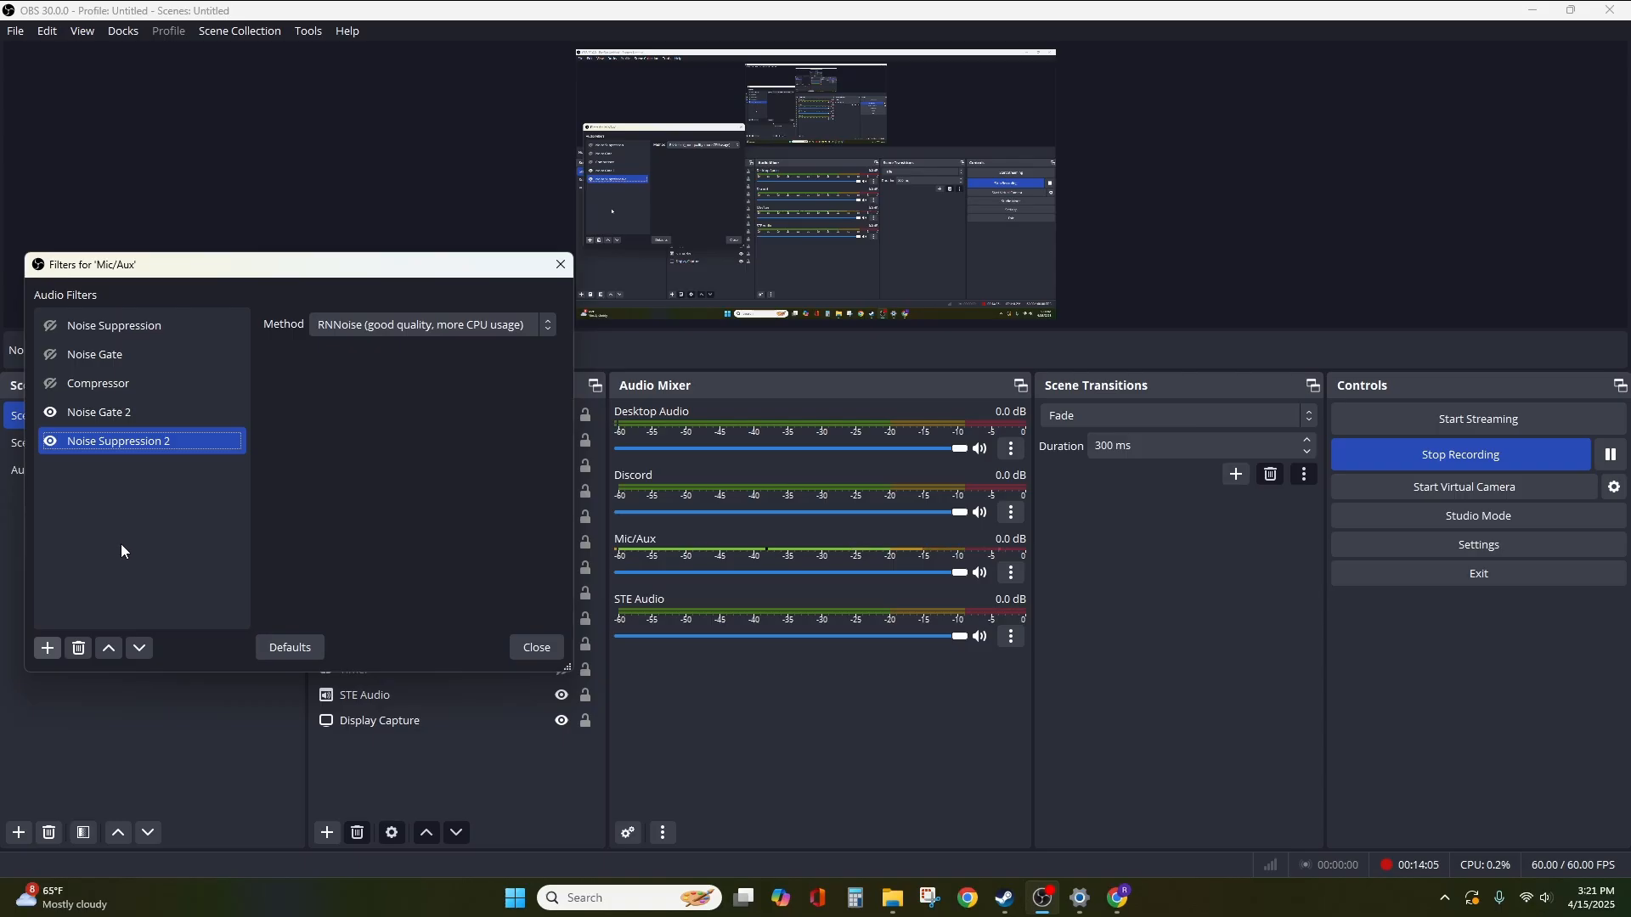
Remove the Noise Suppression 2 and Noise Gate 2 filters from Mic/Aux.
{"action": "left_click", "coordinate": [81, 648]}
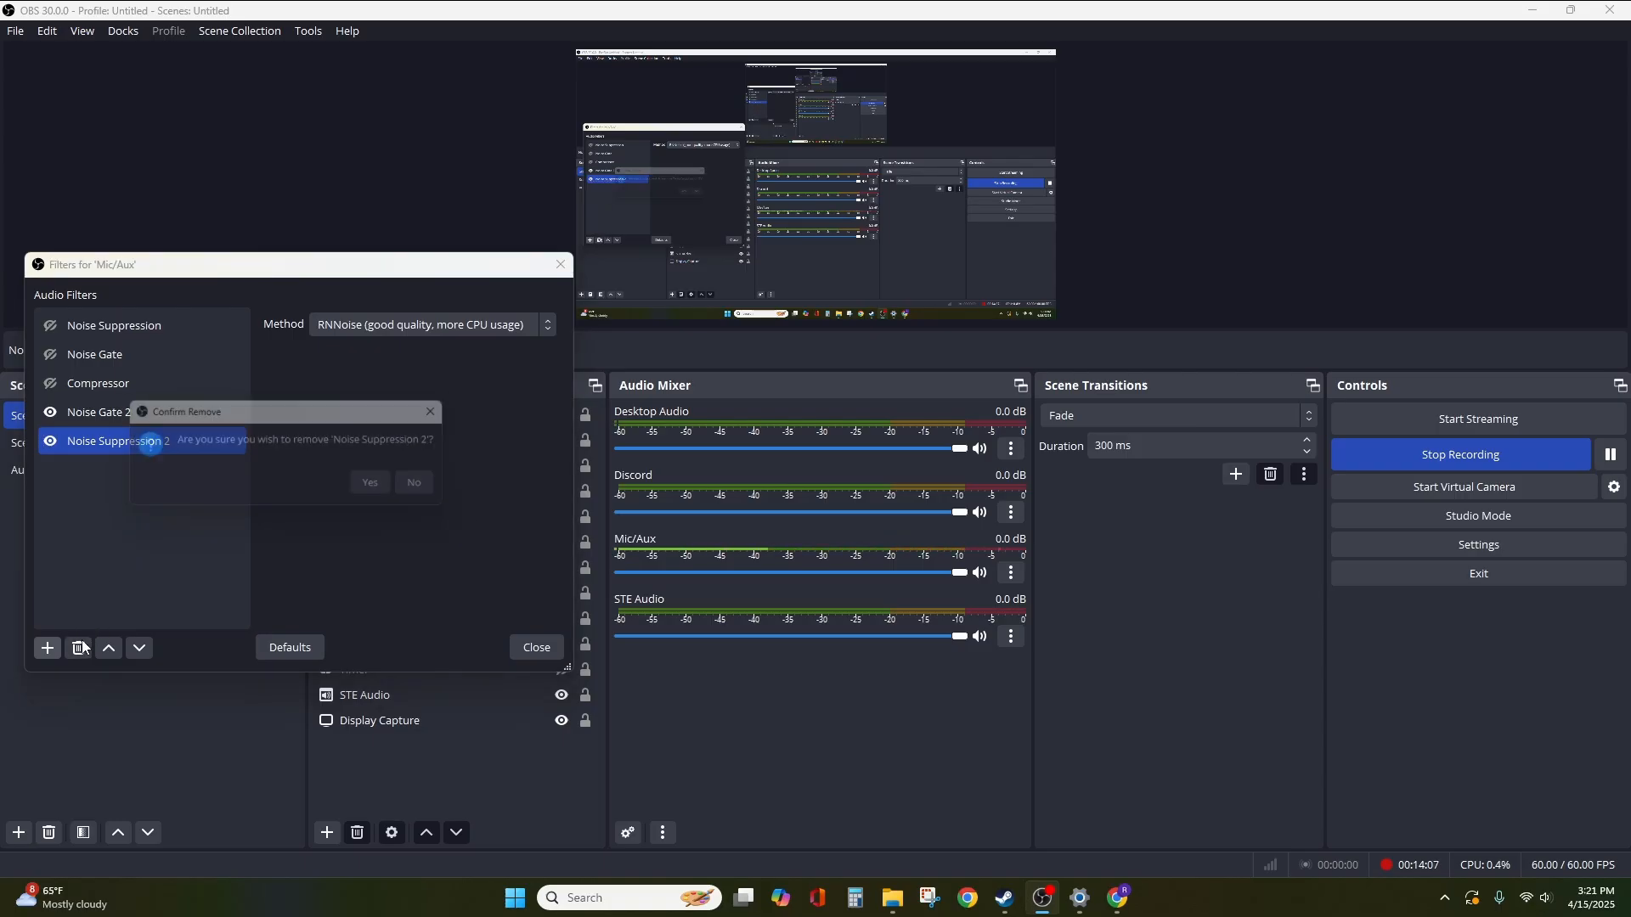
{"action": "left_click", "coordinate": [377, 483]}
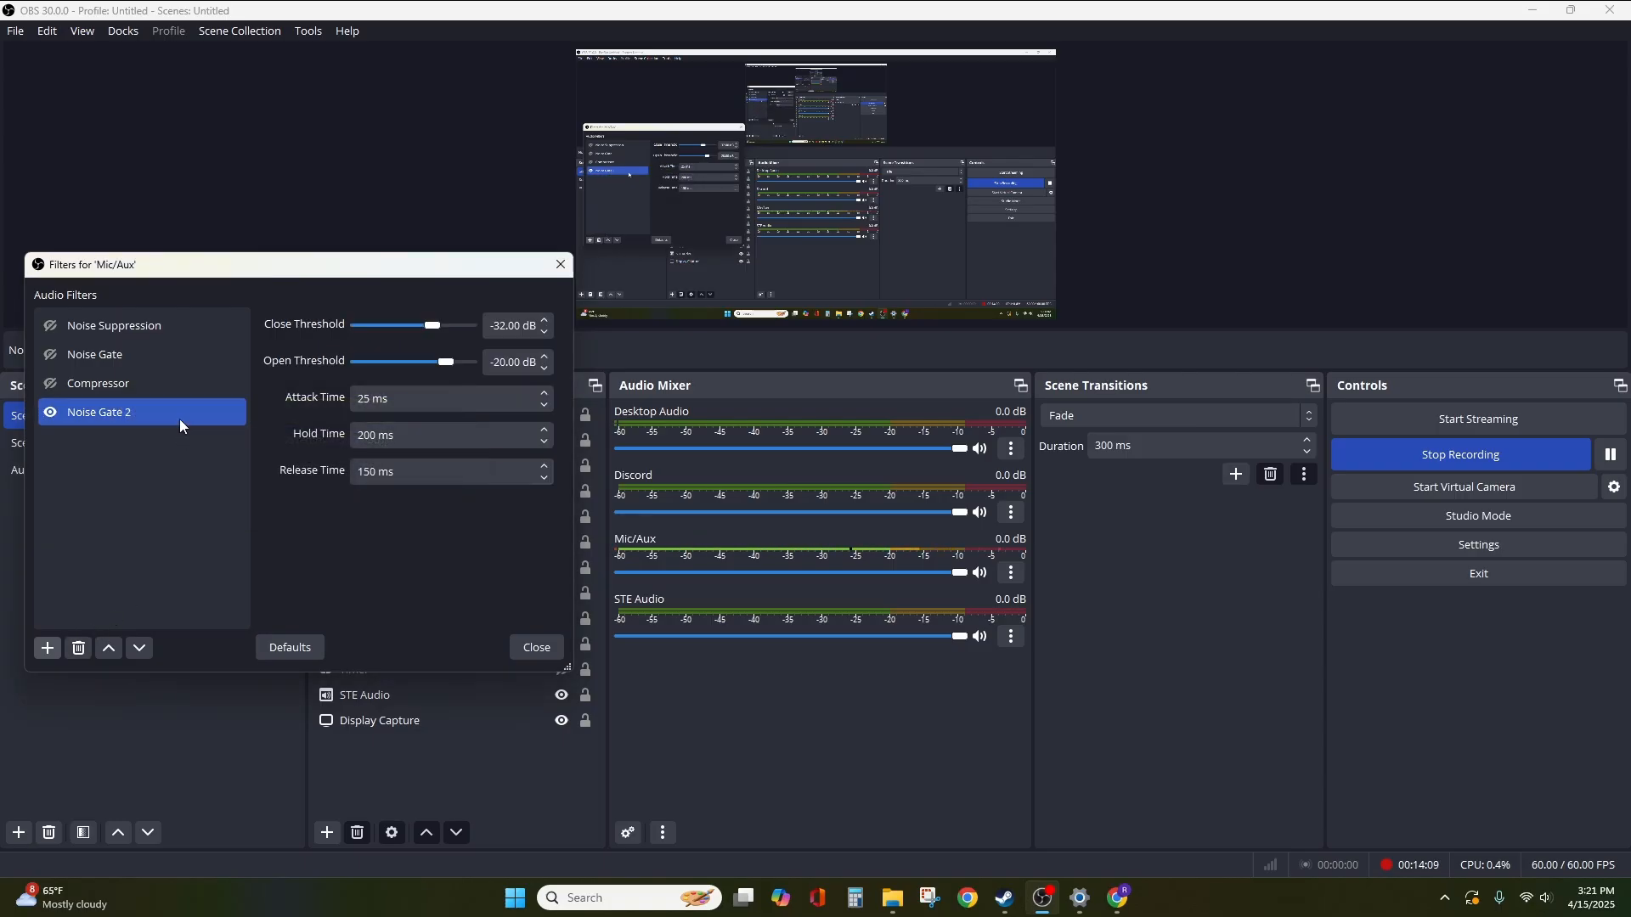
{"action": "left_click", "coordinate": [79, 648]}
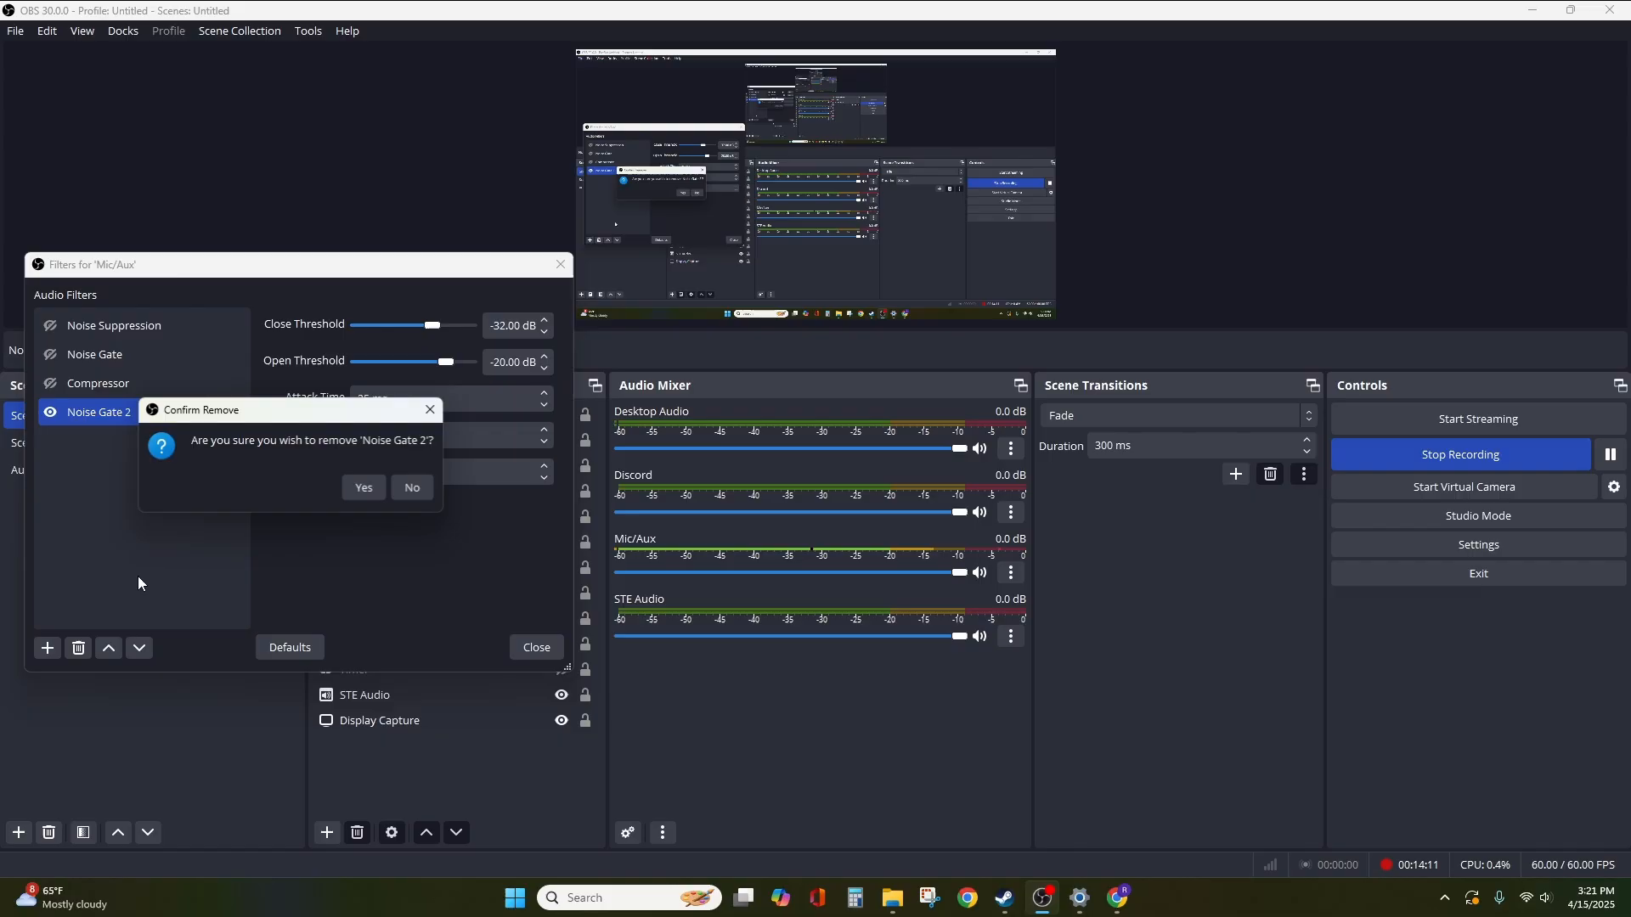
{"action": "left_click", "coordinate": [384, 490]}
Enable the original Noise Gate and Noise Suppression filters on Mic/Aux, and close the filters.
{"action": "left_click", "coordinate": [51, 354]}
{"action": "left_click", "coordinate": [50, 325]}
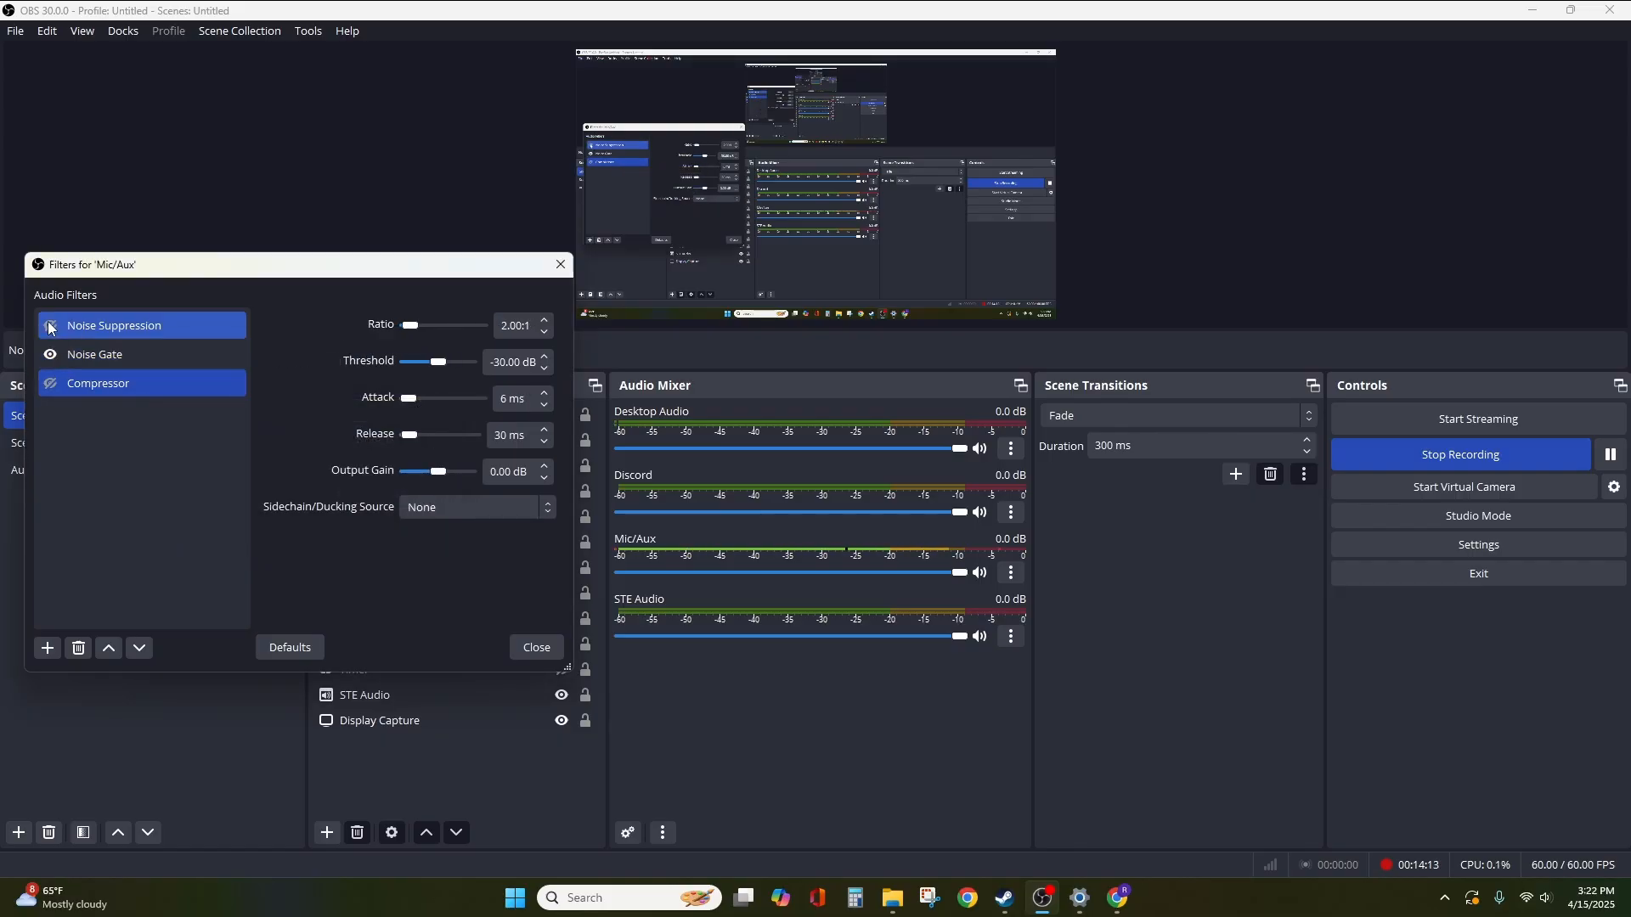
{"action": "left_click", "coordinate": [534, 649]}
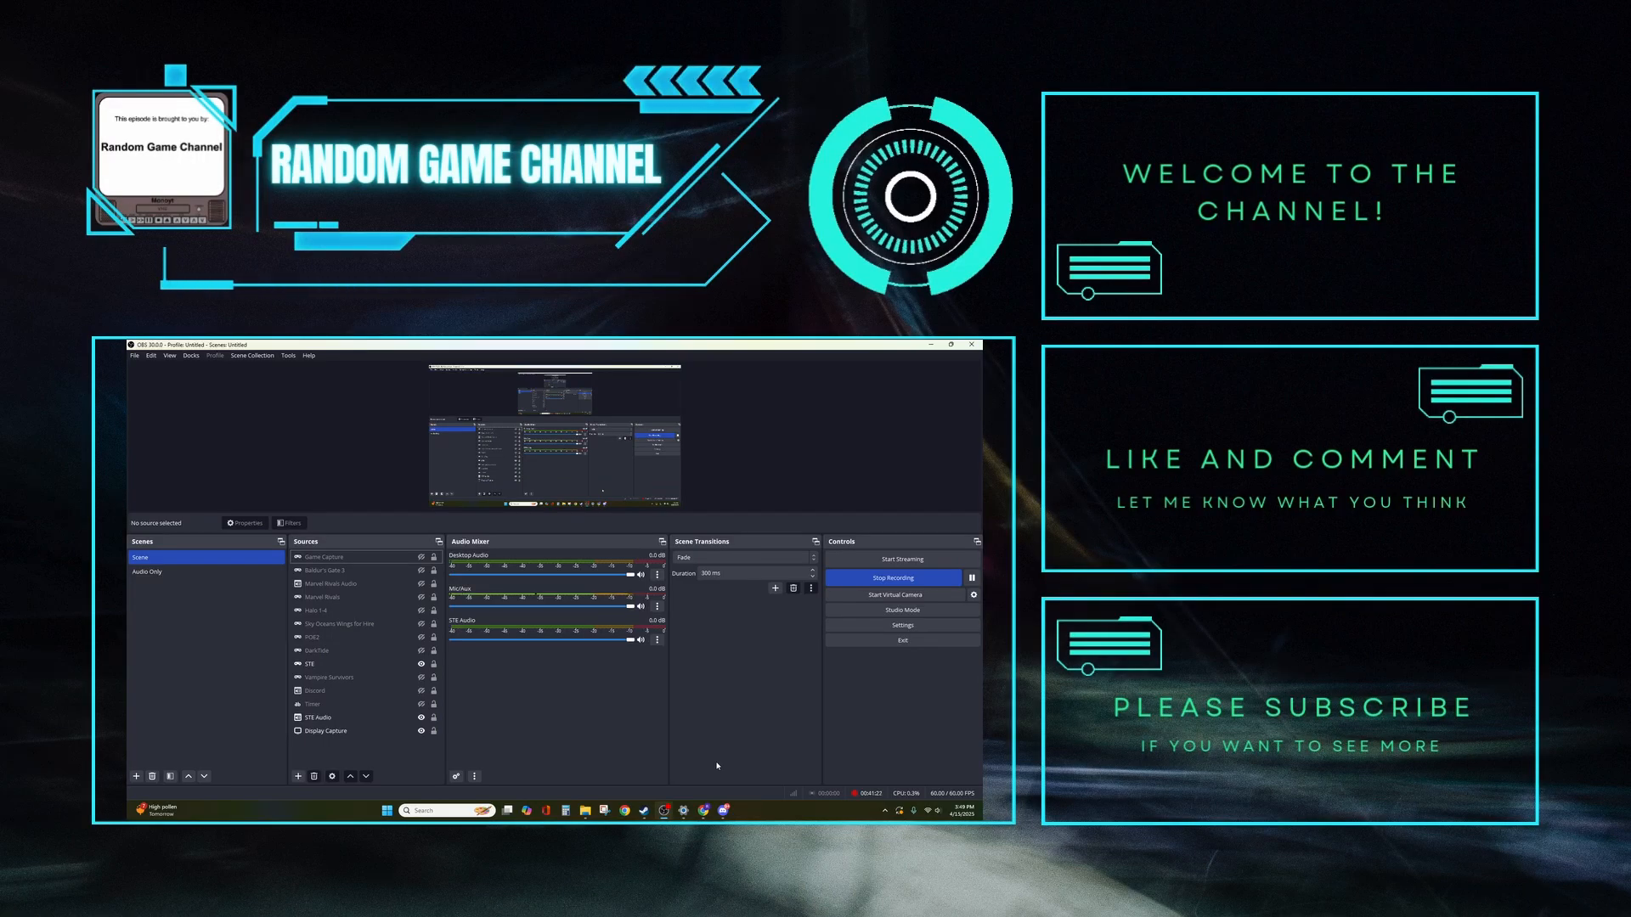